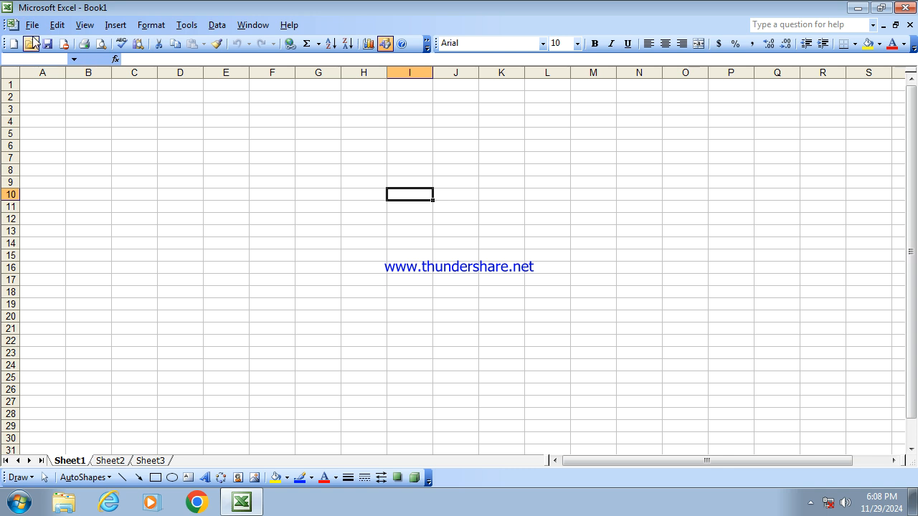
- Start saving the workbook and create a new folder named YOUTH COMPUTER on the Desktop
click(32, 26)
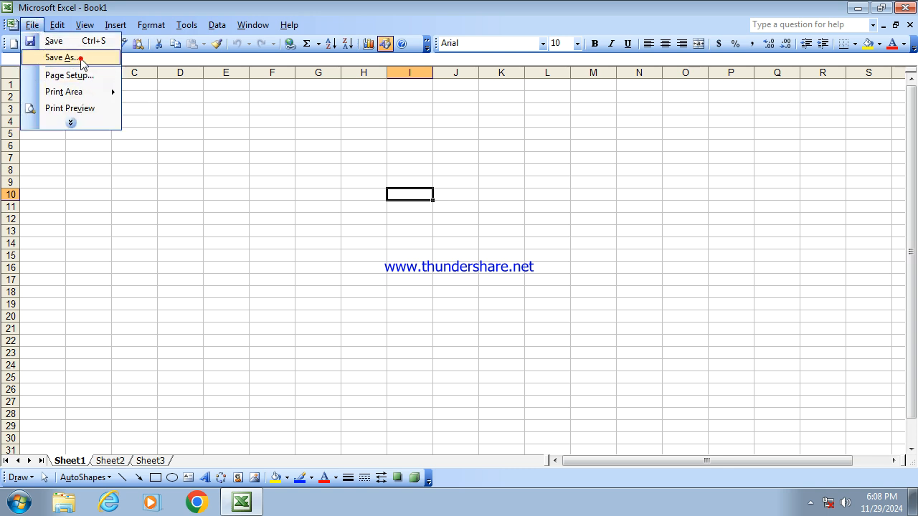
click(63, 57)
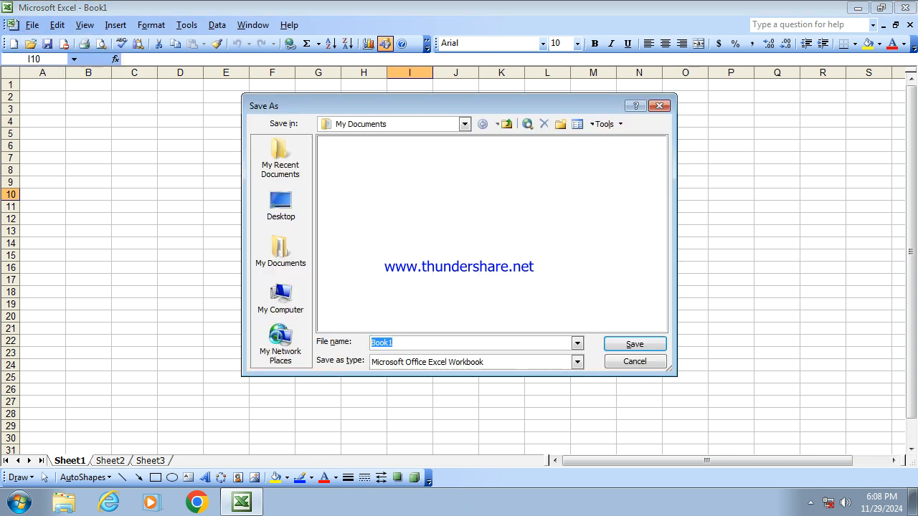
click(274, 216)
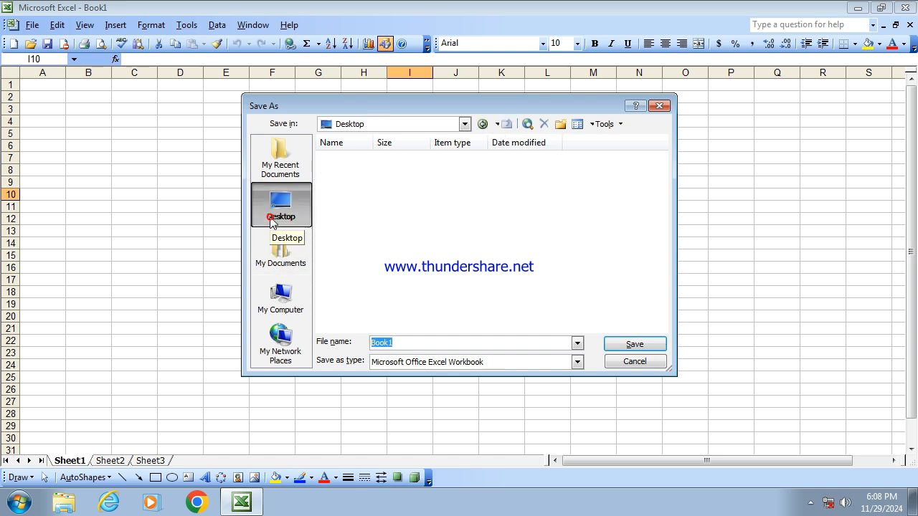
click(560, 124)
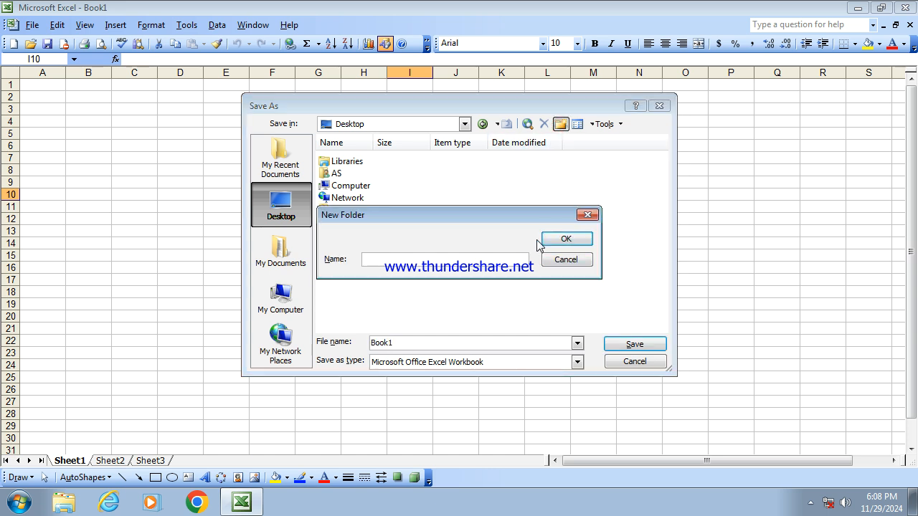
text(YOUTH COMPUTER)
click(566, 240)
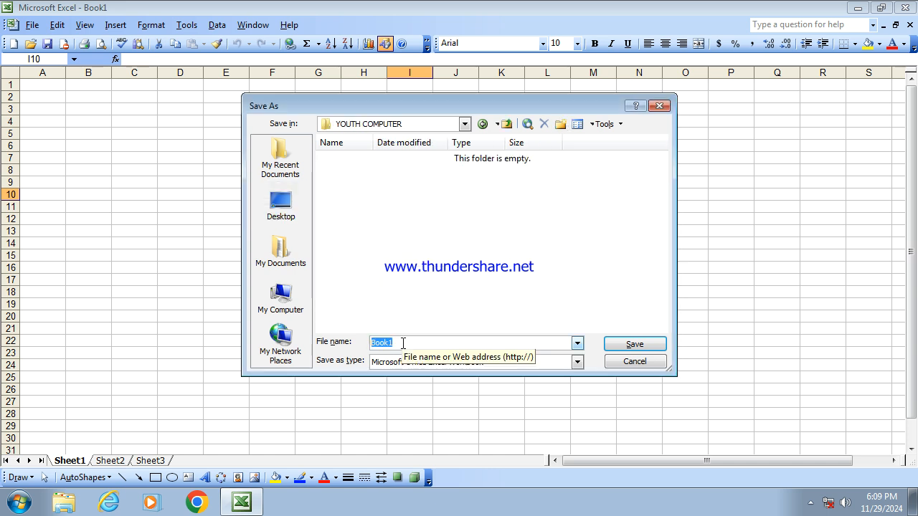
- Save the workbook as YOUTH COMPUTER inside the new folder
text(YOUTH COMPUTER)
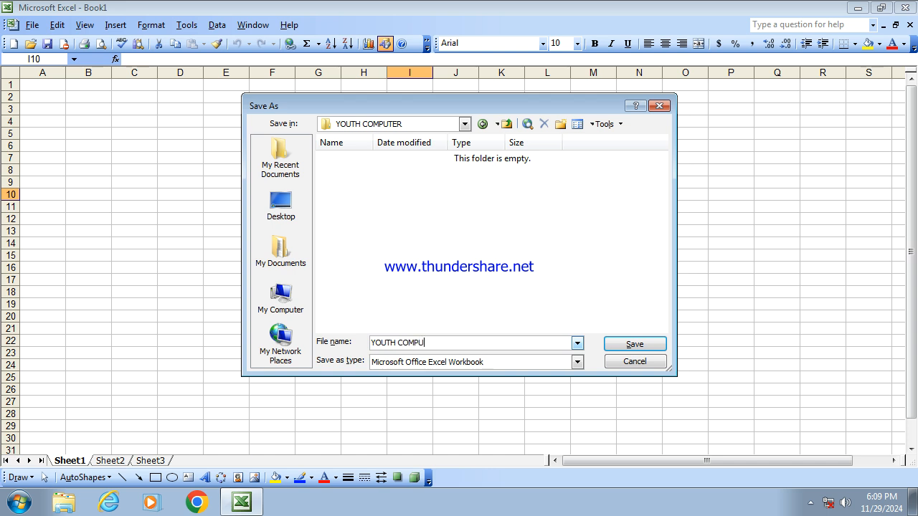
click(621, 346)
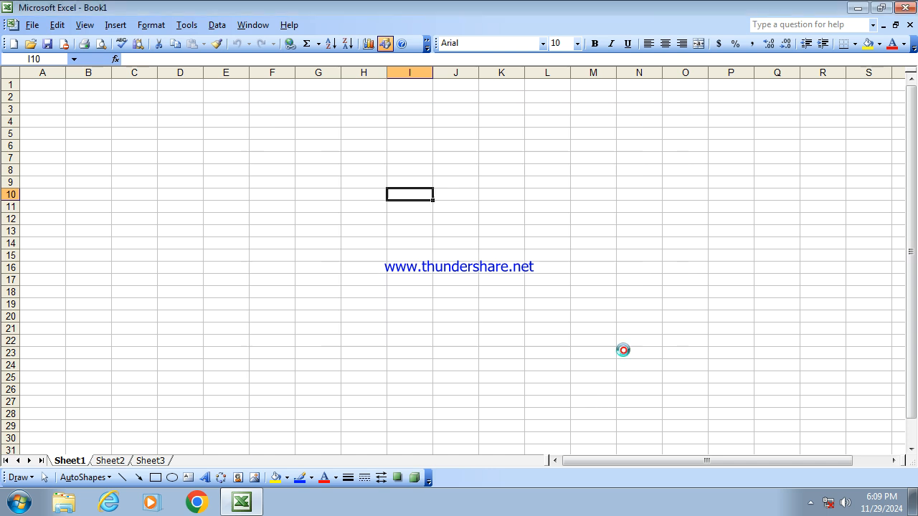
- Set the page setup to Landscape orientation with A4 paper size
click(32, 25)
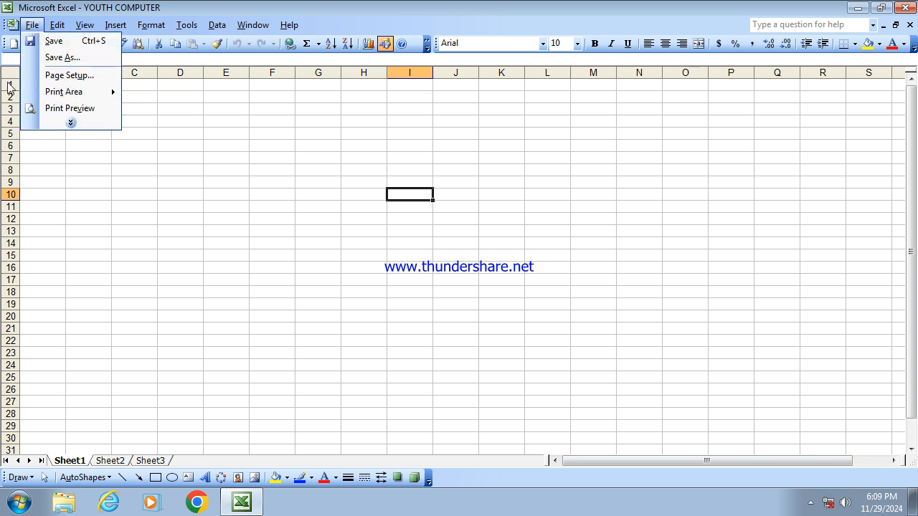
click(68, 76)
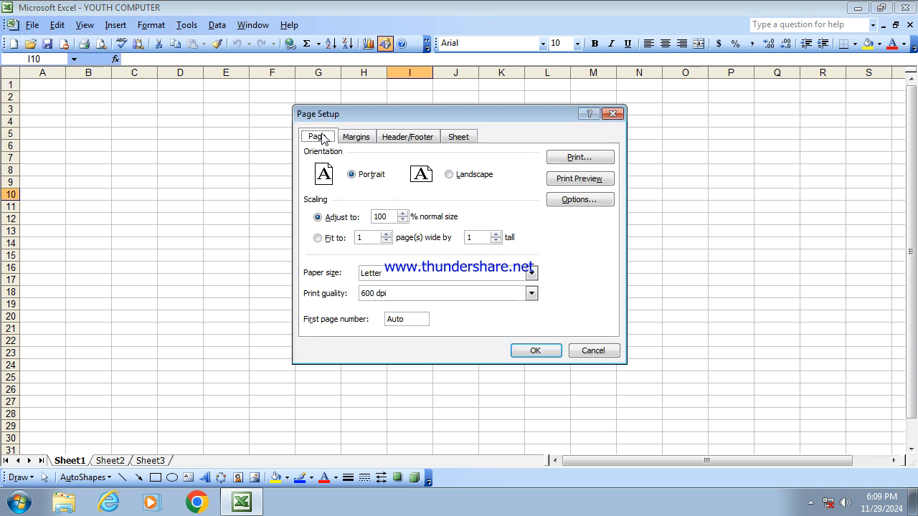
click(448, 175)
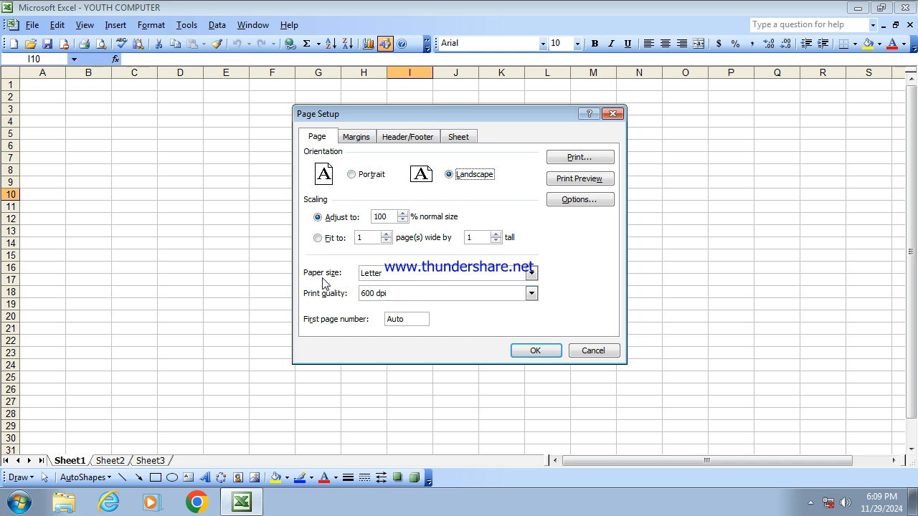
click(443, 274)
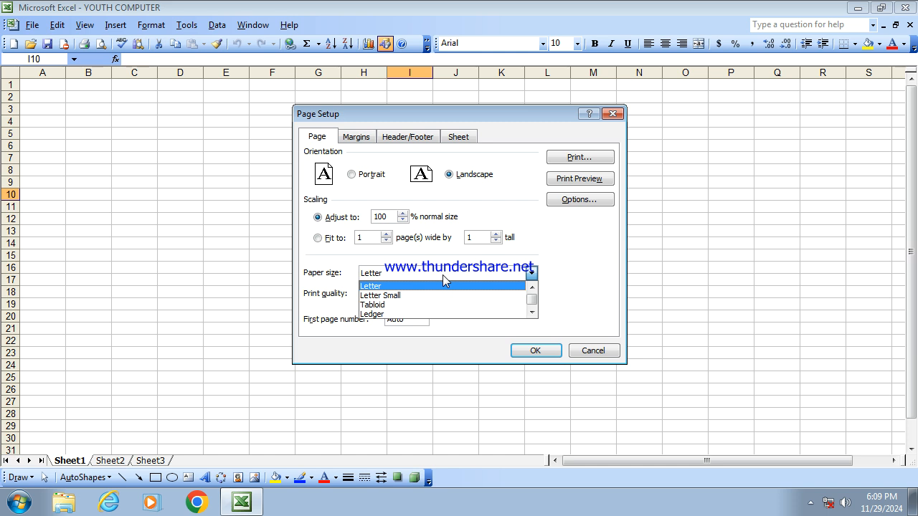
key(Down)
key(Down)
key(Down)
key(Down)
key(Down)
key(Down)
key(Down)
key(Down)
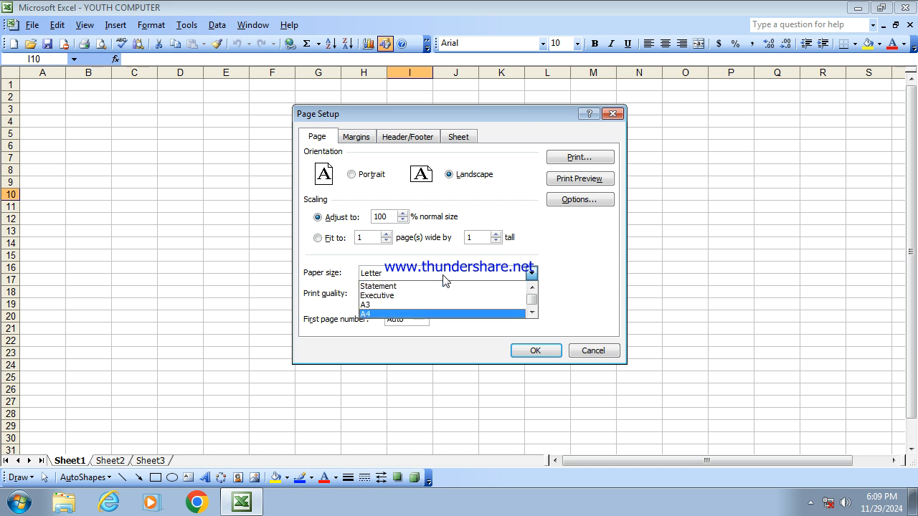
key(Return)
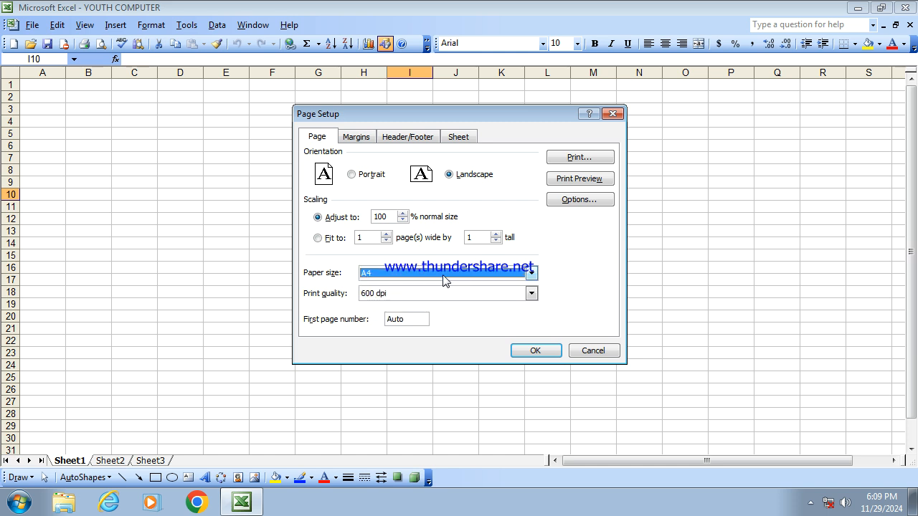
click(534, 352)
- Scroll around the sheet to examine where the page break lines fall
click(263, 219)
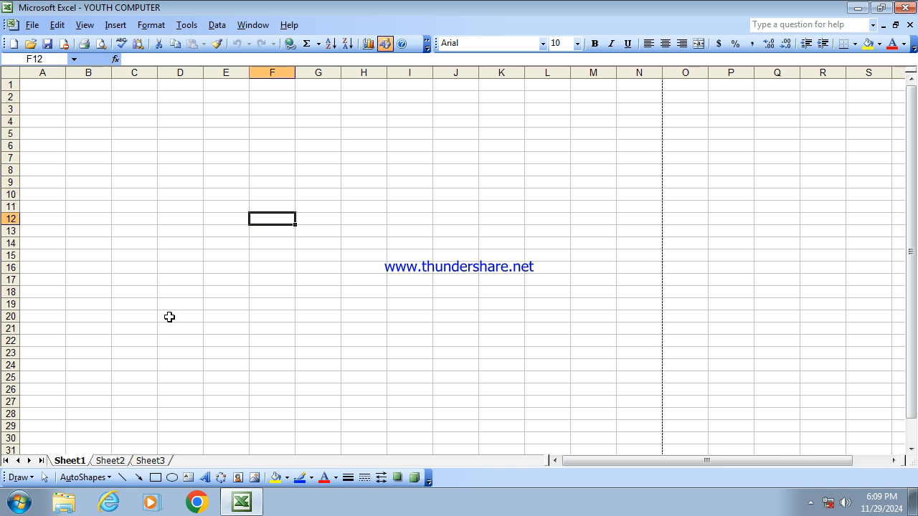
scroll(653, 176, down, 6)
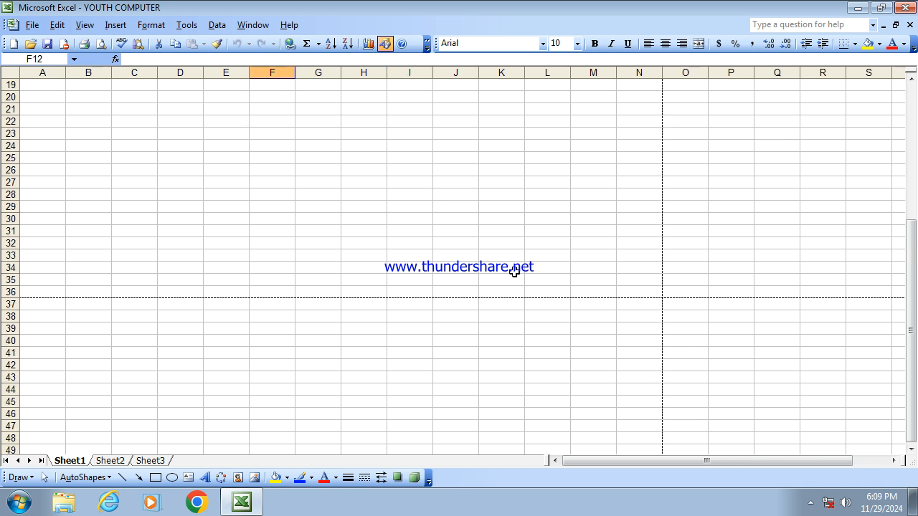
click(403, 205)
click(426, 340)
click(803, 208)
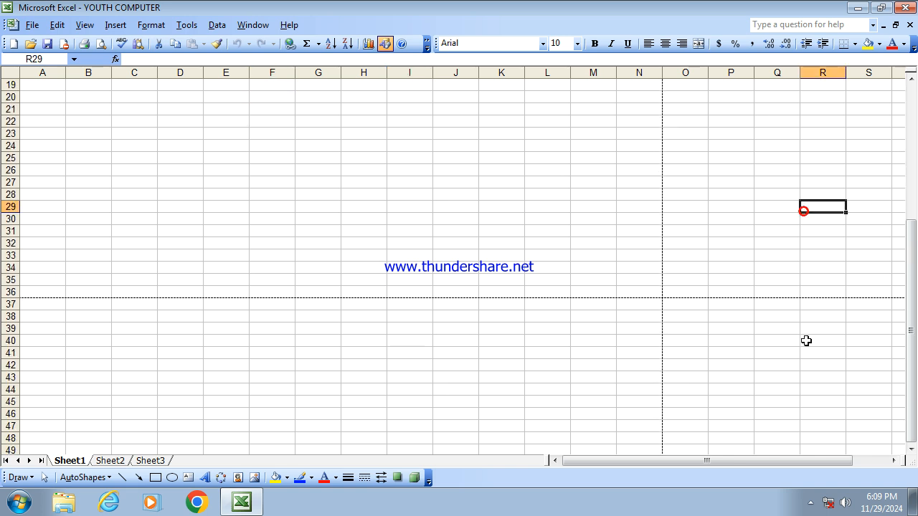
click(788, 363)
click(898, 460)
drag(897, 460, 898, 461)
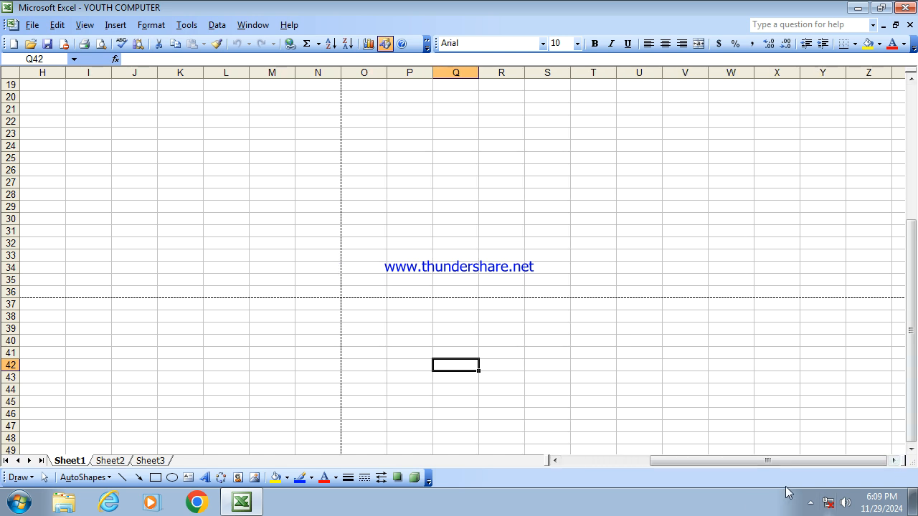
drag(789, 462, 642, 464)
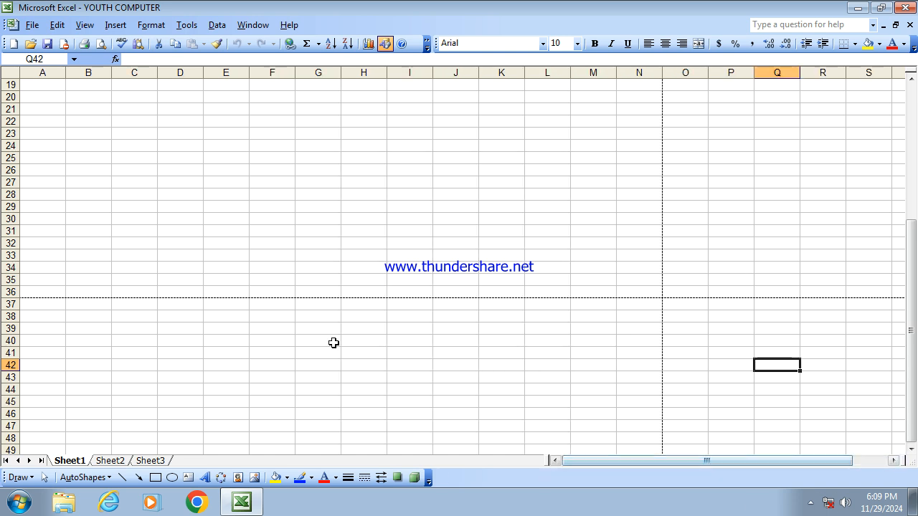
- Open the Windows On-Screen Keyboard from the Start menu's Ease of Access programs and minimize it
click(28, 504)
click(60, 438)
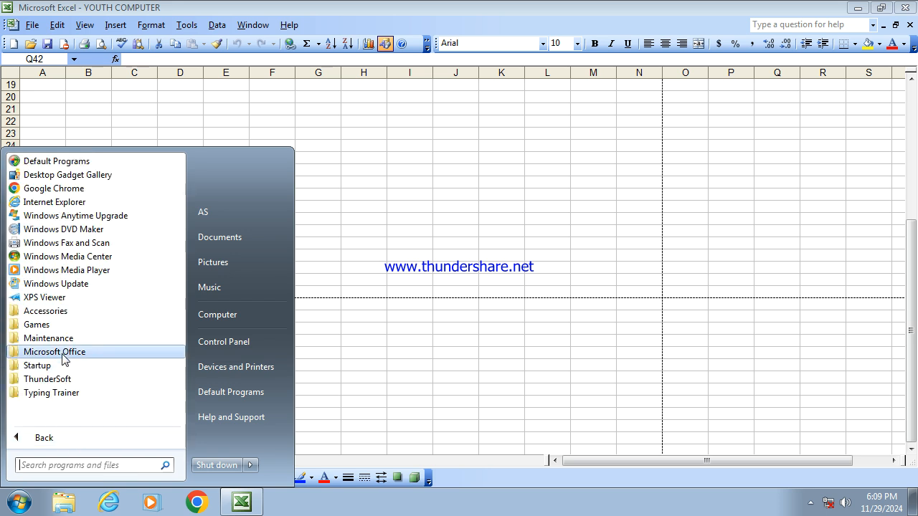
click(64, 311)
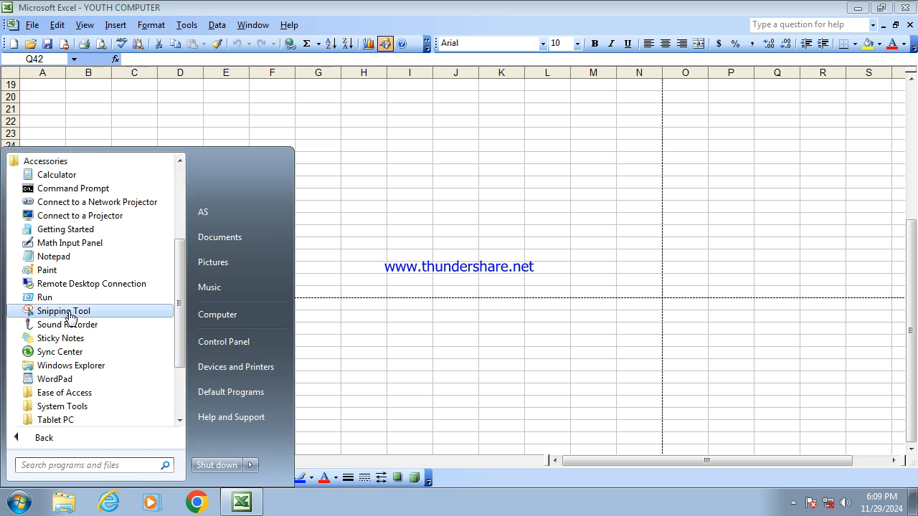
click(76, 392)
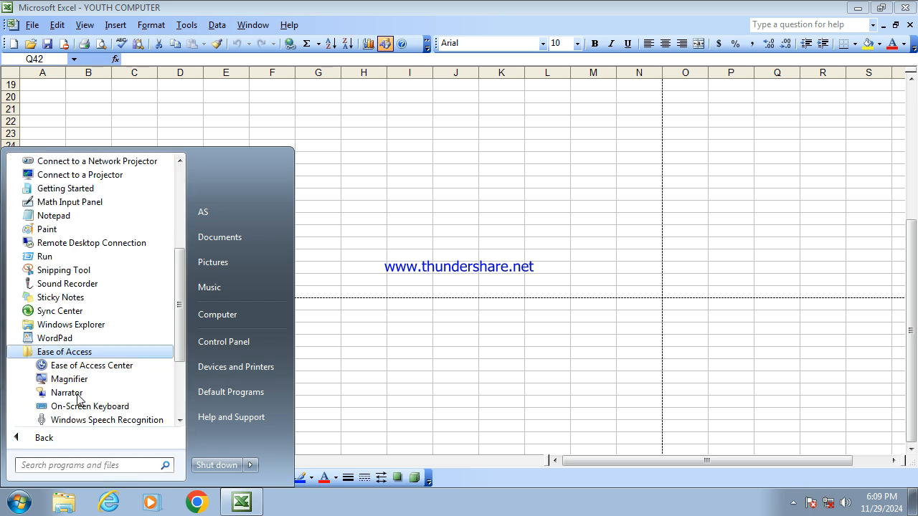
click(124, 412)
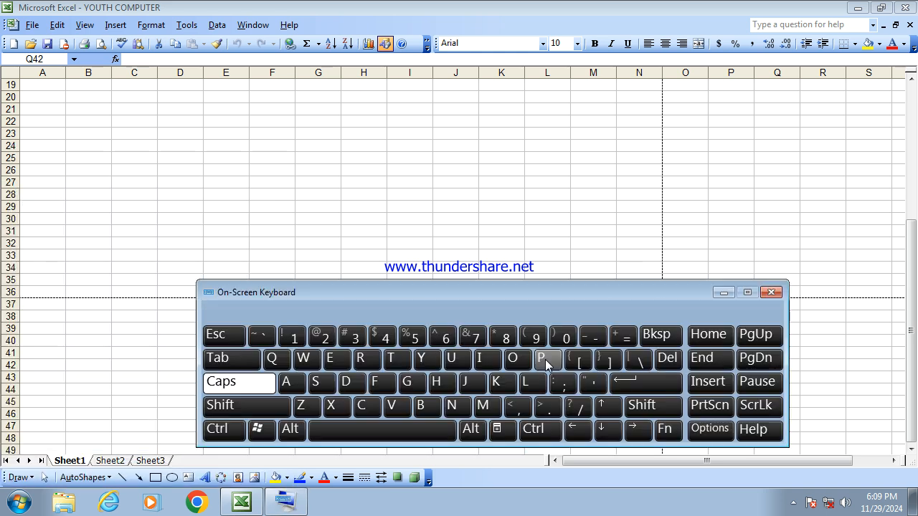
click(723, 292)
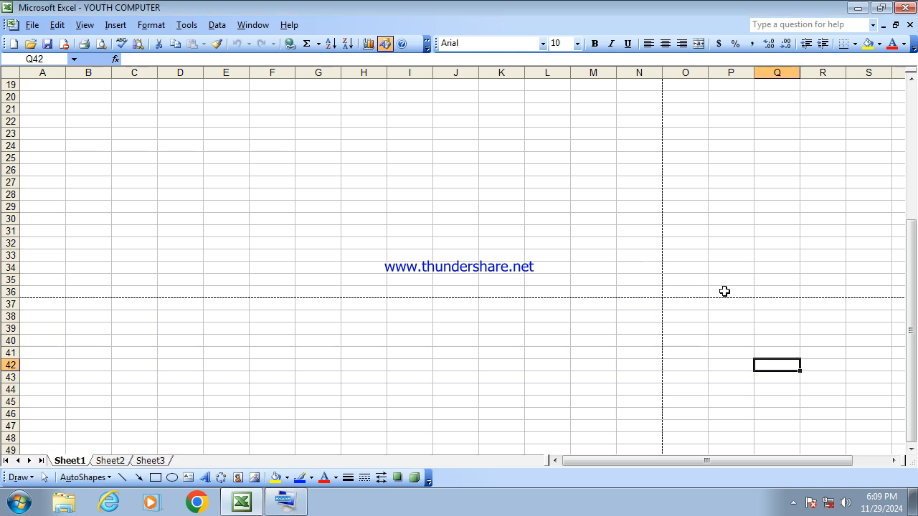
- Enter SUN in cell B3
scroll(255, 203, up, 6)
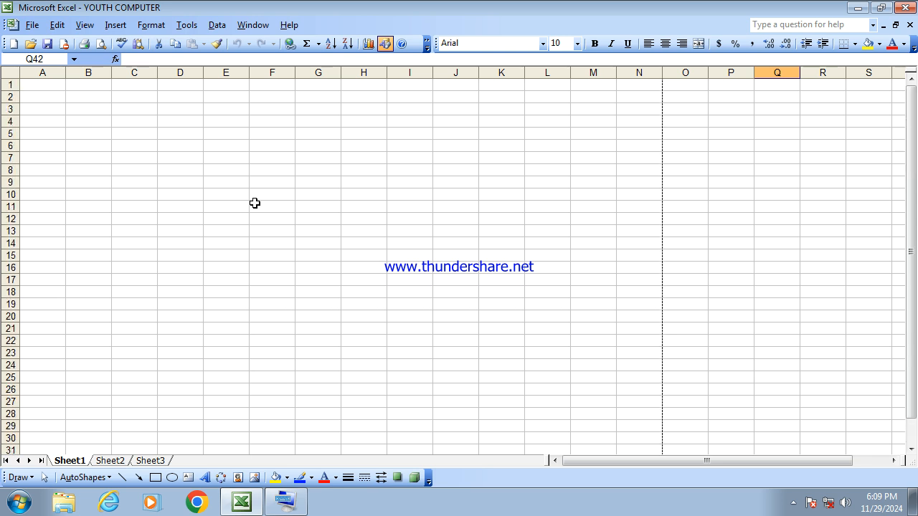
click(101, 111)
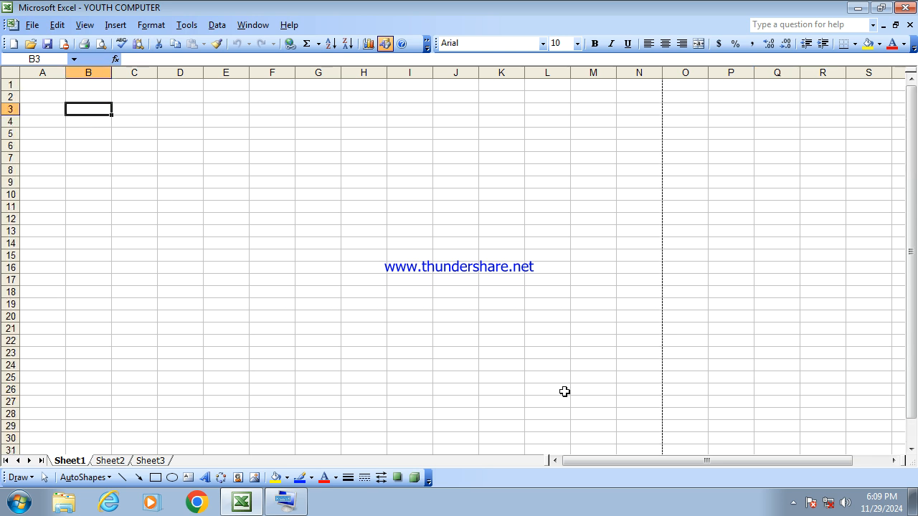
text(SU)
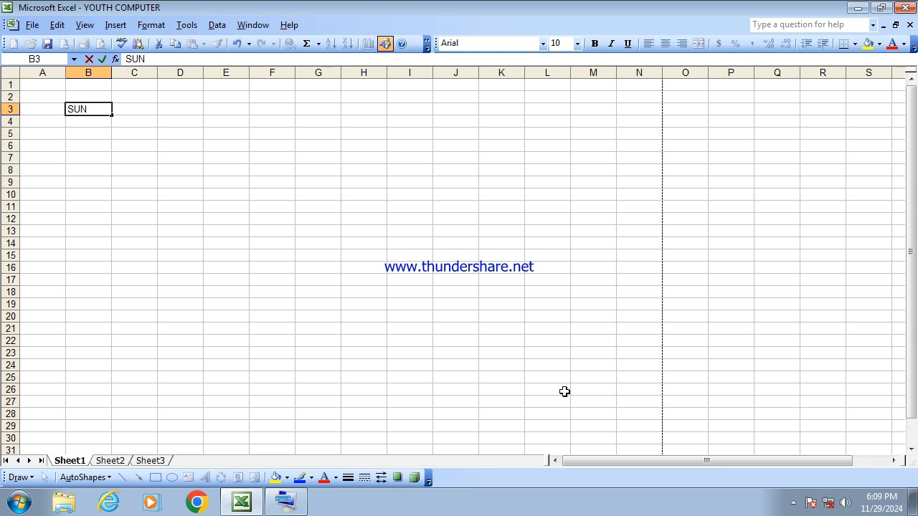
text(N)
click(290, 278)
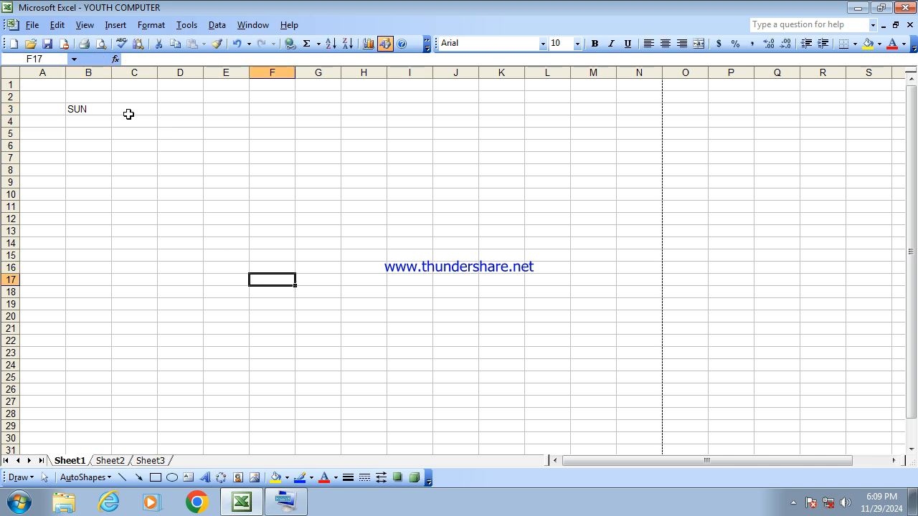
- Fill the weekday names from B3 across to H3 using the fill handle
click(96, 113)
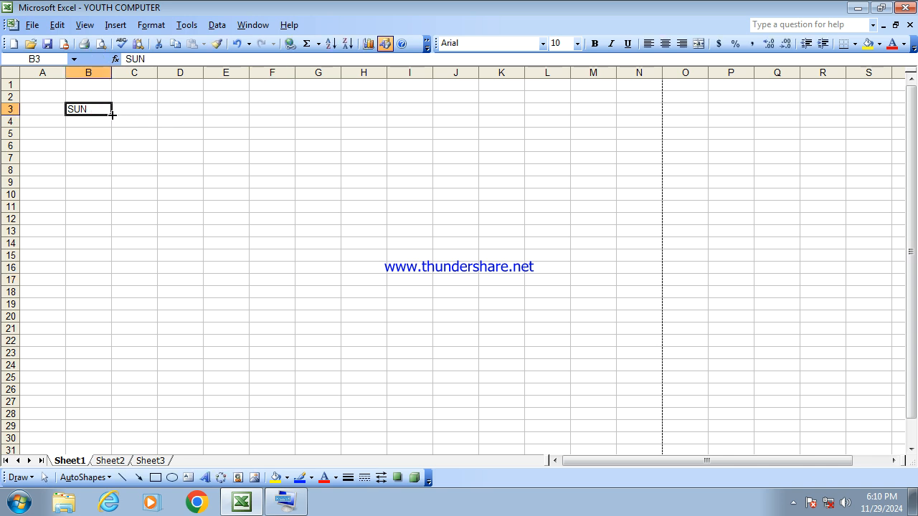
drag(112, 114, 389, 116)
click(320, 192)
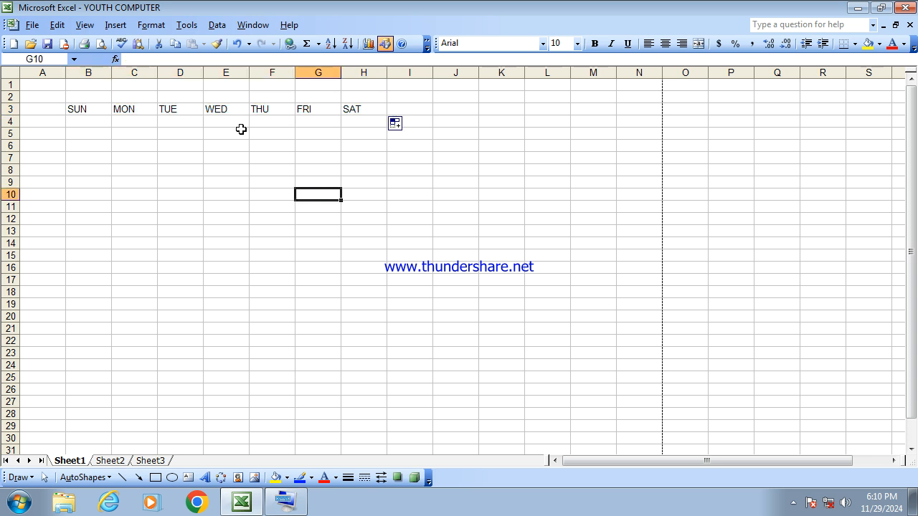
- Merge and center cells B2 through H2 above the weekday row
click(81, 99)
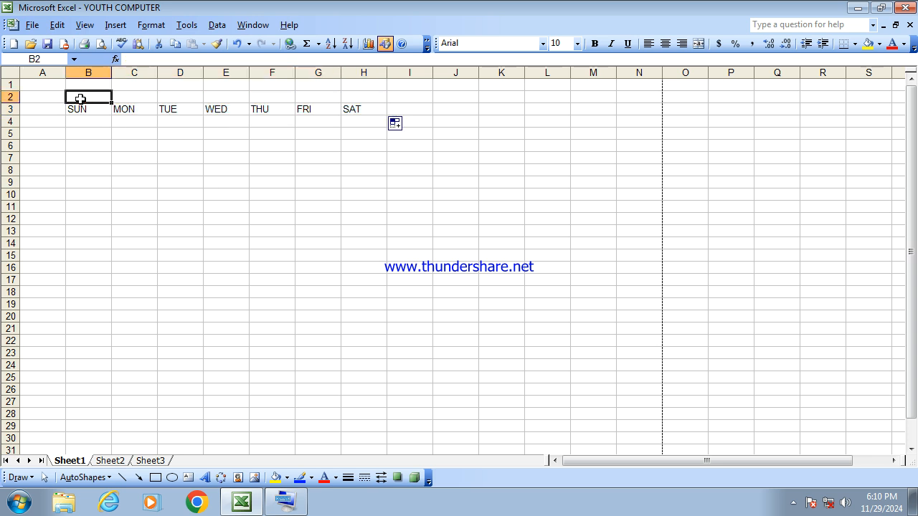
key(shift+Right)
key(shift+Right)
key(shift+Right)
key(shift+Right)
key(shift+Right)
key(shift+Right)
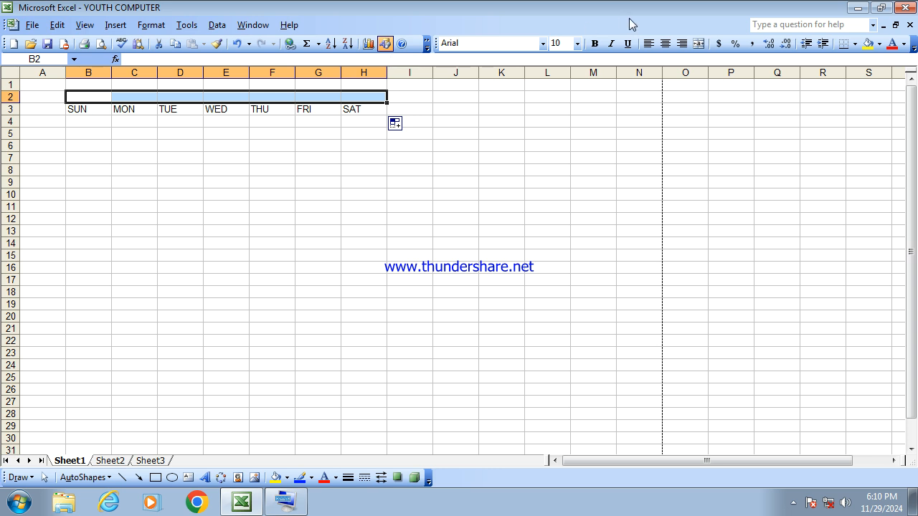
click(698, 44)
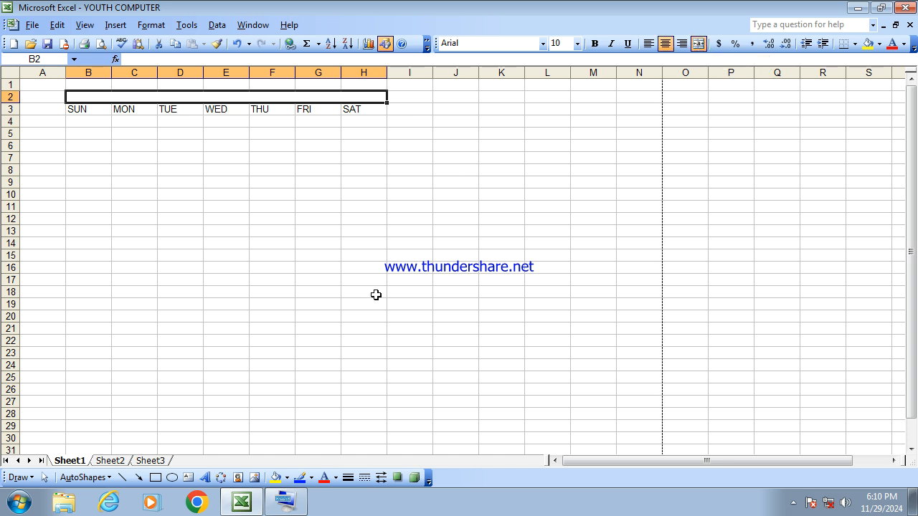
- Enter JANUARY 2025 as the title in the merged cell
text(JANUARY 2025)
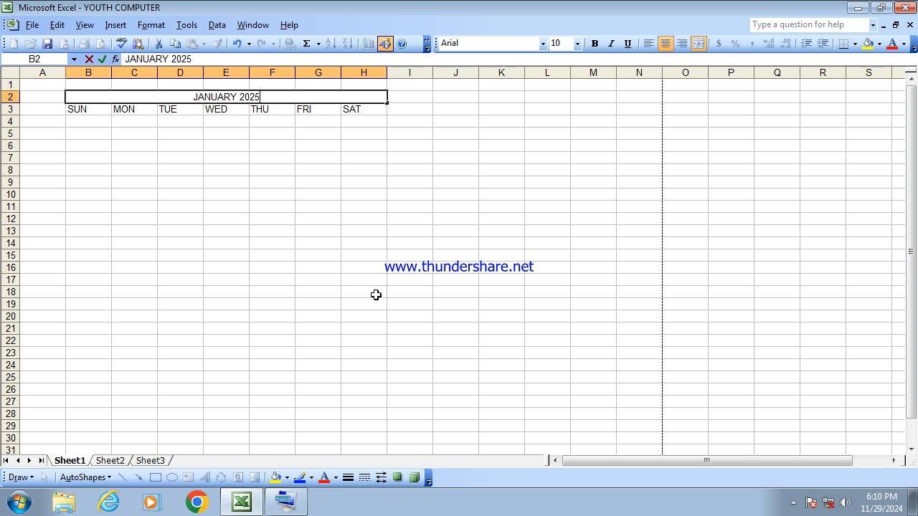
key(Return)
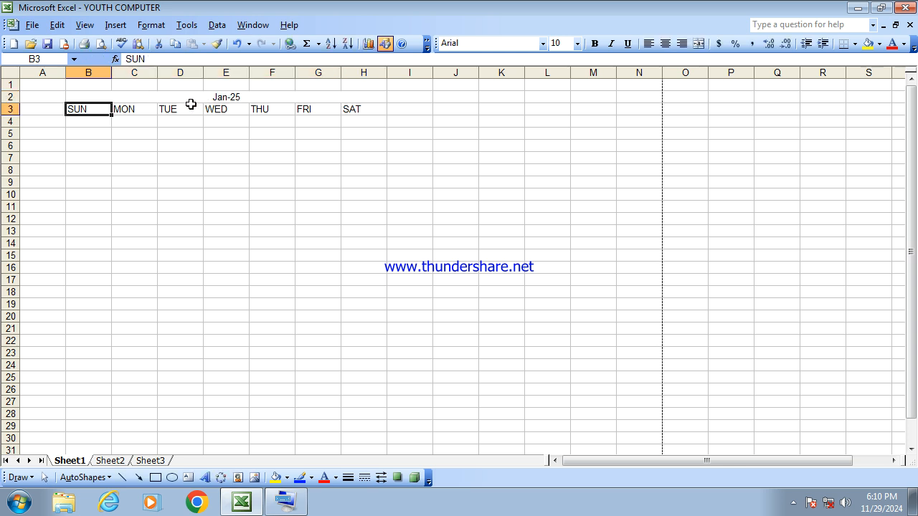
click(232, 99)
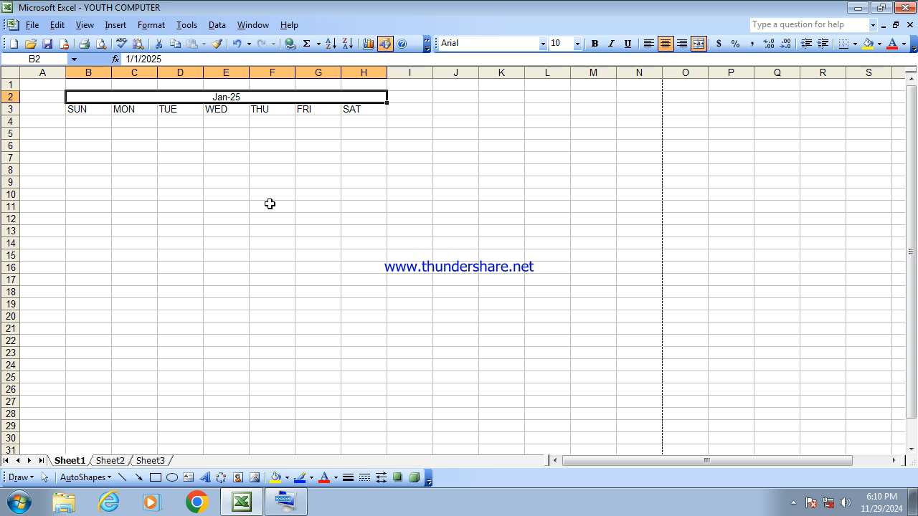
click(305, 195)
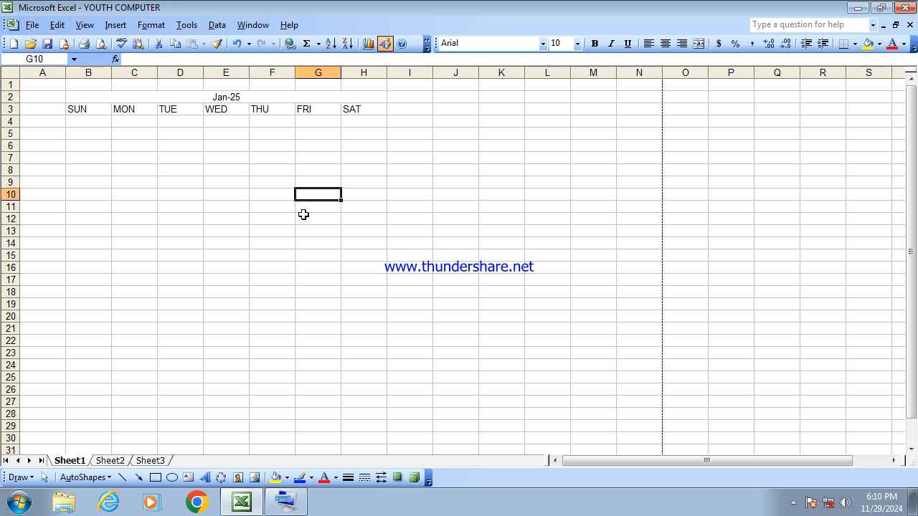
click(342, 256)
click(488, 248)
click(252, 218)
click(100, 218)
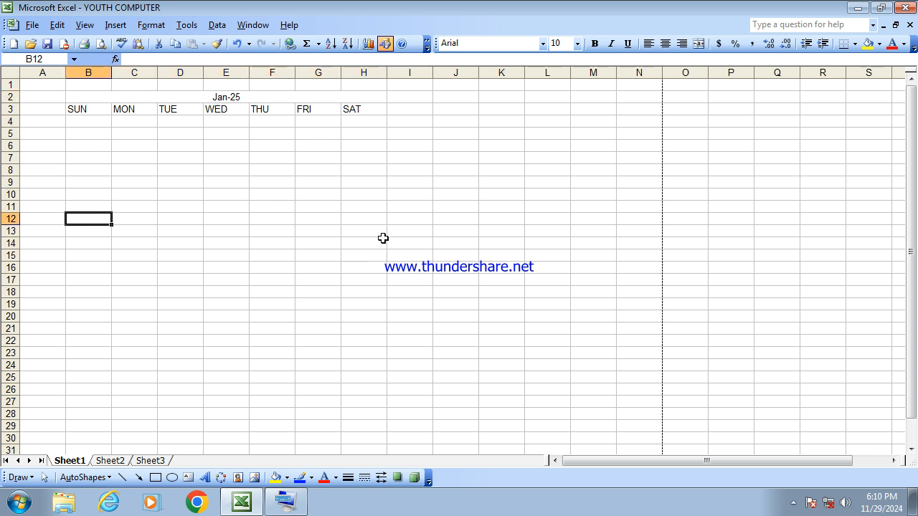
click(346, 210)
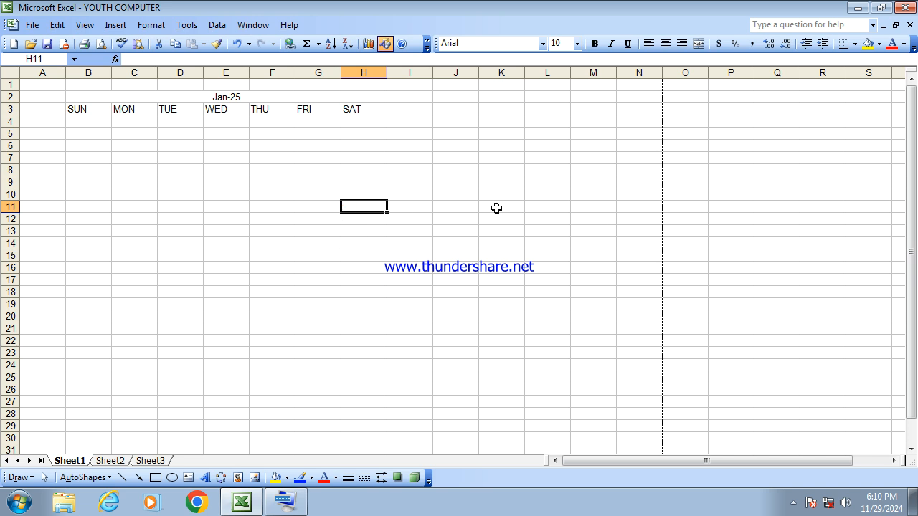
click(299, 180)
click(192, 197)
click(489, 201)
click(664, 182)
click(466, 197)
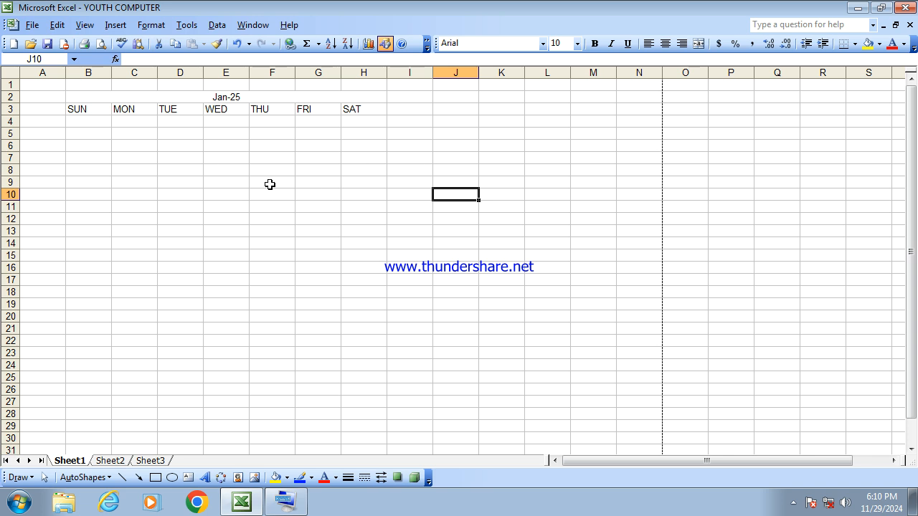
- Replace the merged title with the text 'JANUARY 2025, using a leading apostrophe so it stays as text
click(242, 96)
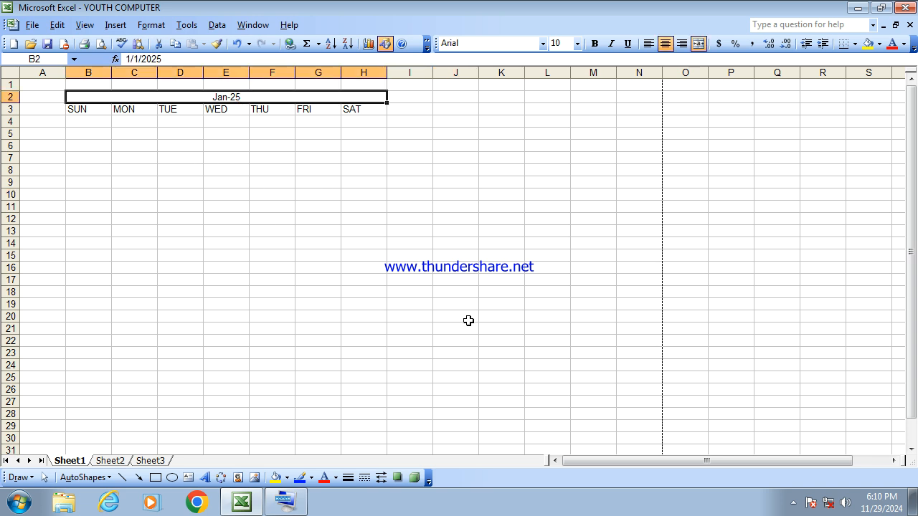
key(Delete)
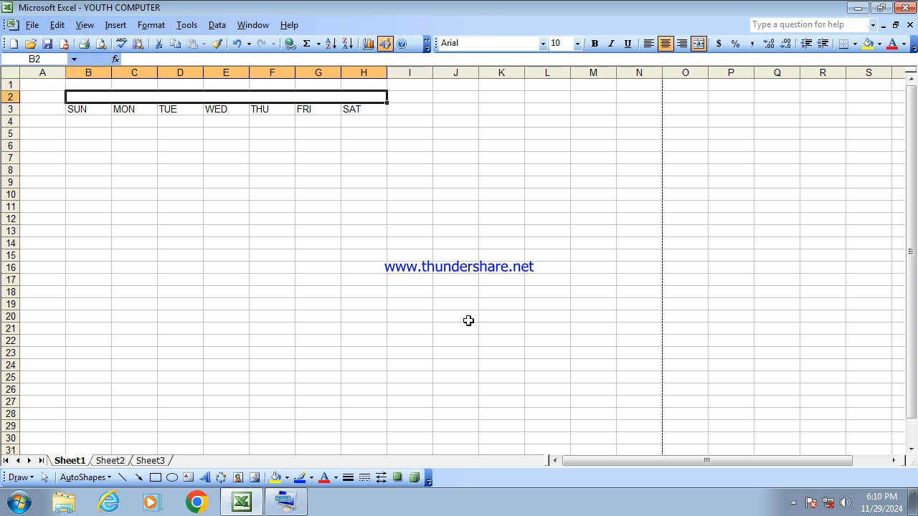
click(266, 219)
click(249, 99)
click(285, 502)
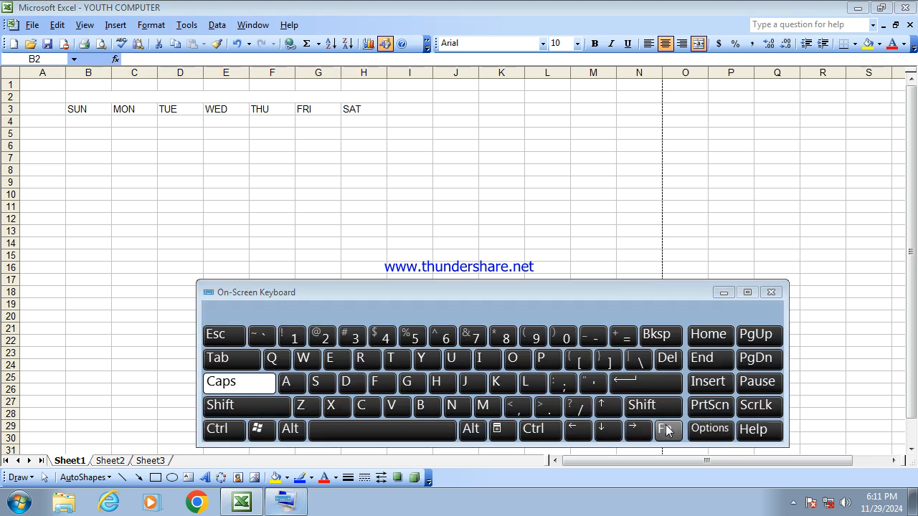
click(596, 387)
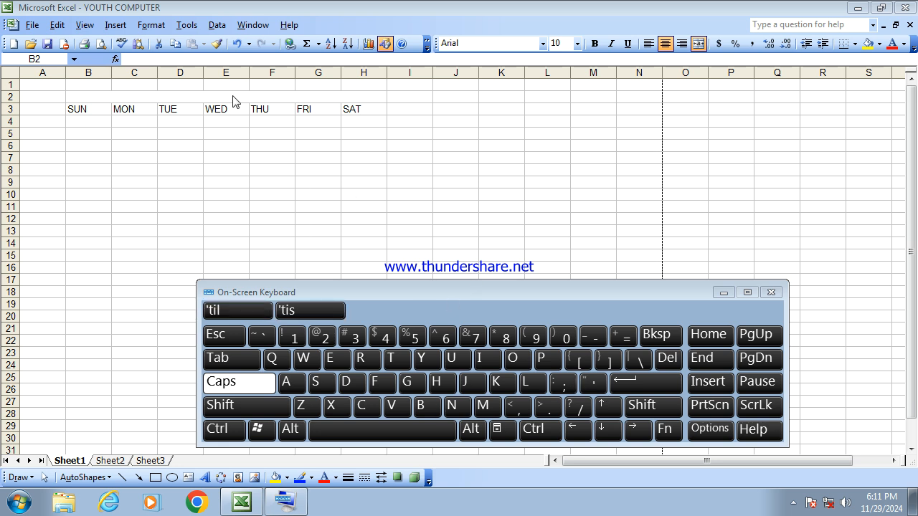
click(232, 100)
click(594, 385)
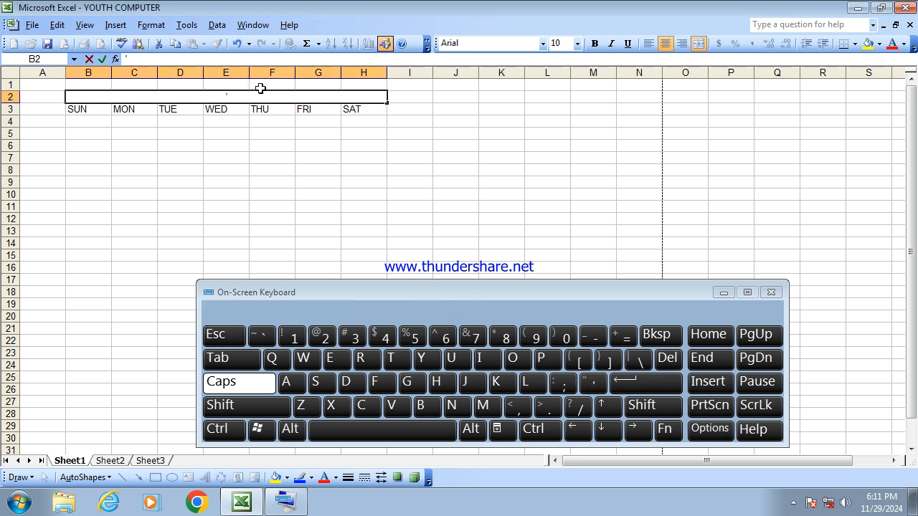
click(724, 292)
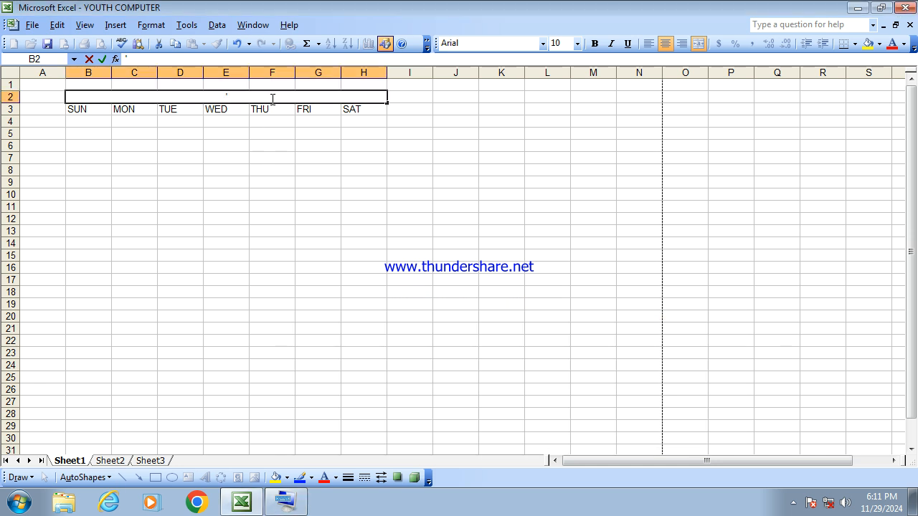
text(JANUARY 2025)
key(Return)
- Inspect the title cell's contents, opening it in edit mode to check the entry
click(297, 176)
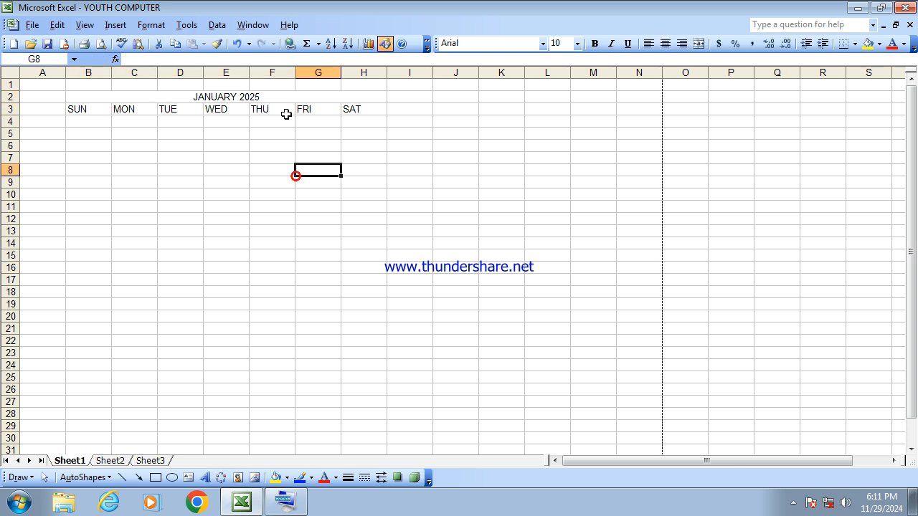
click(284, 96)
click(263, 179)
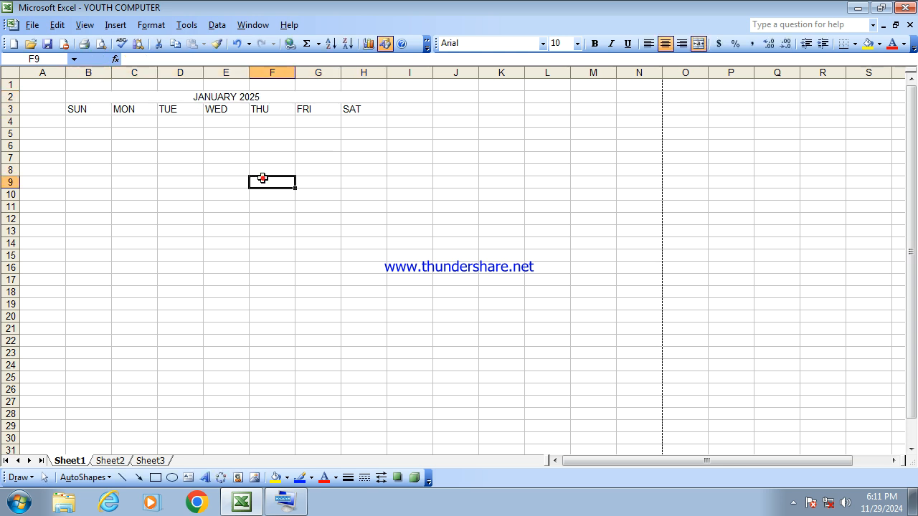
click(197, 99)
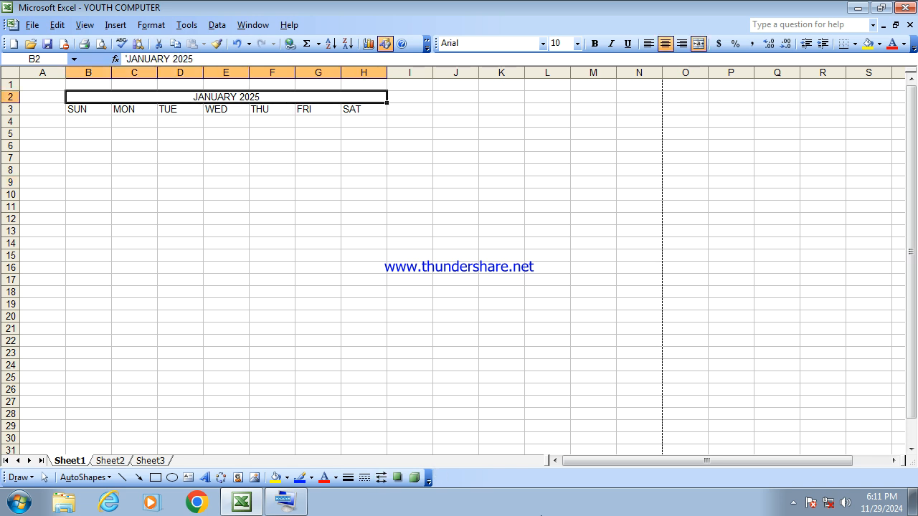
click(289, 504)
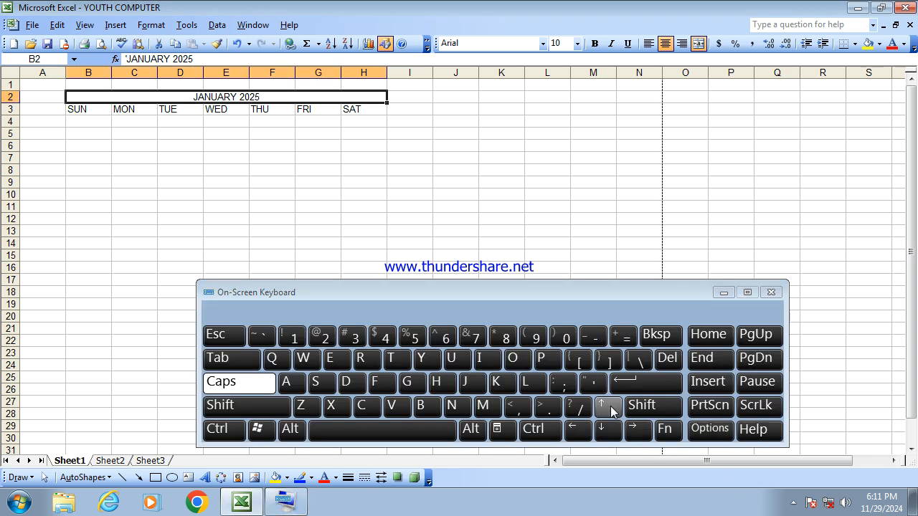
click(664, 429)
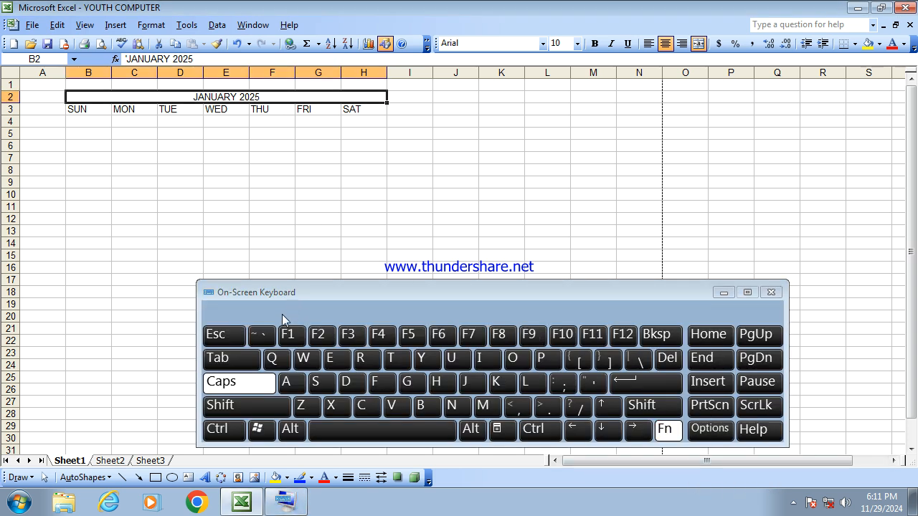
click(324, 337)
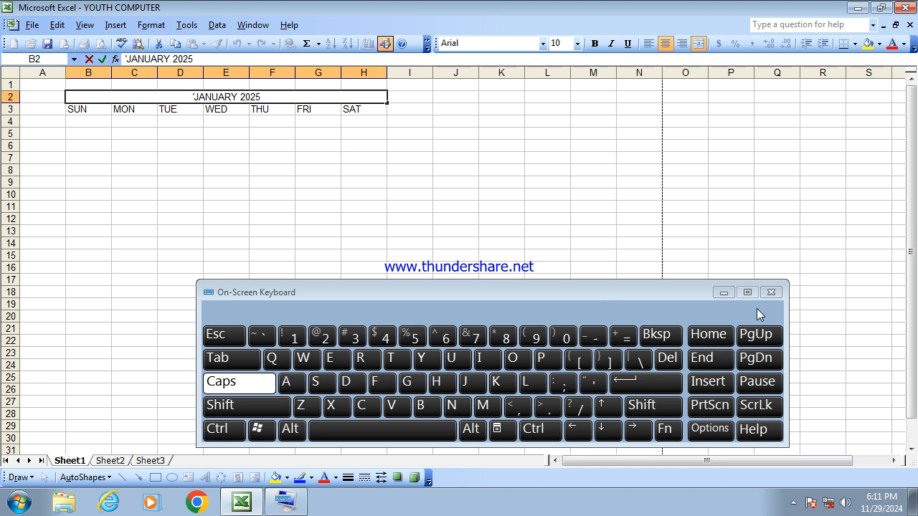
click(718, 293)
click(426, 196)
click(293, 156)
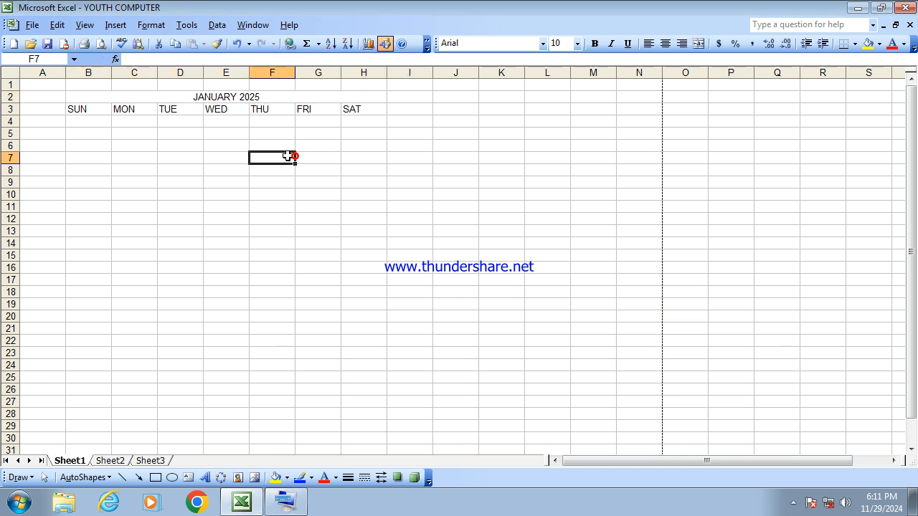
click(196, 94)
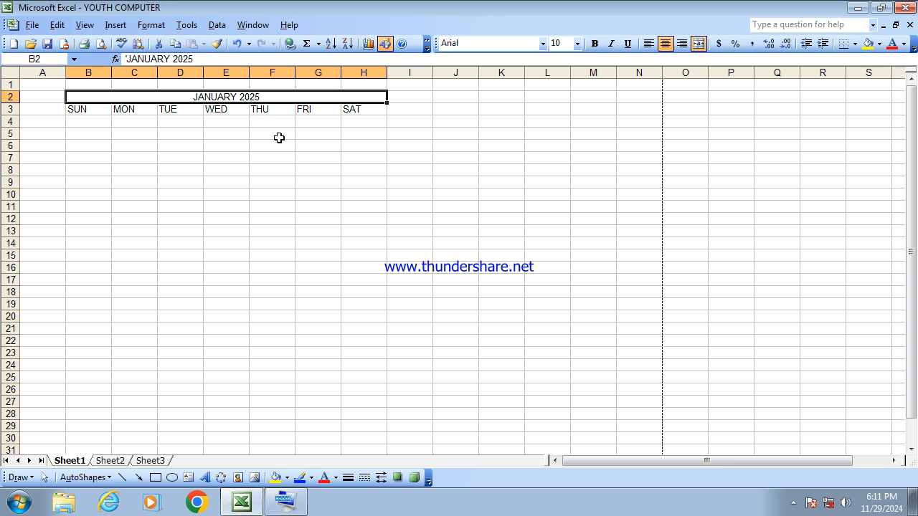
- Check the system calendar to find which weekday January 1, 2025 falls on
click(865, 510)
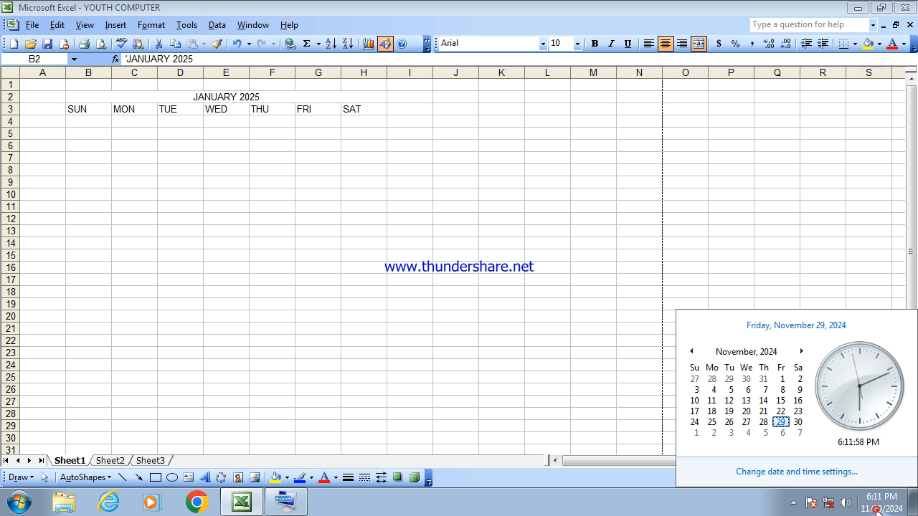
click(801, 351)
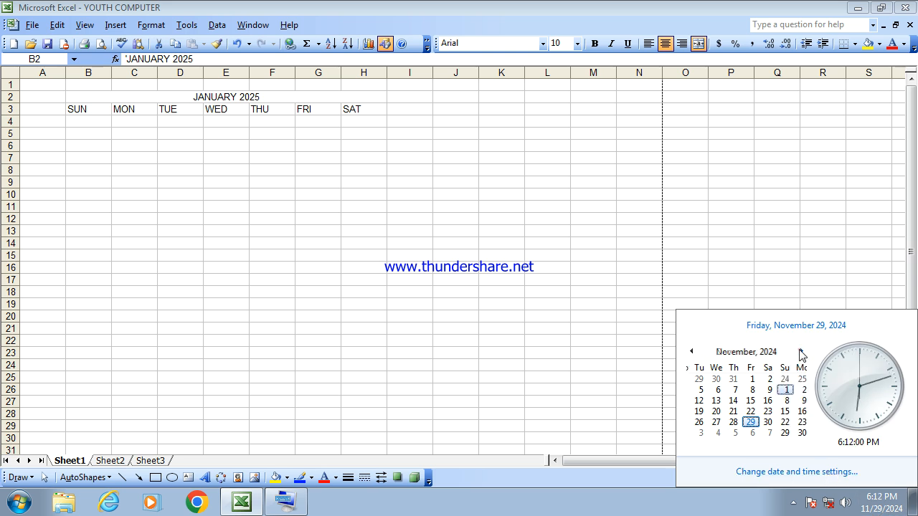
click(801, 351)
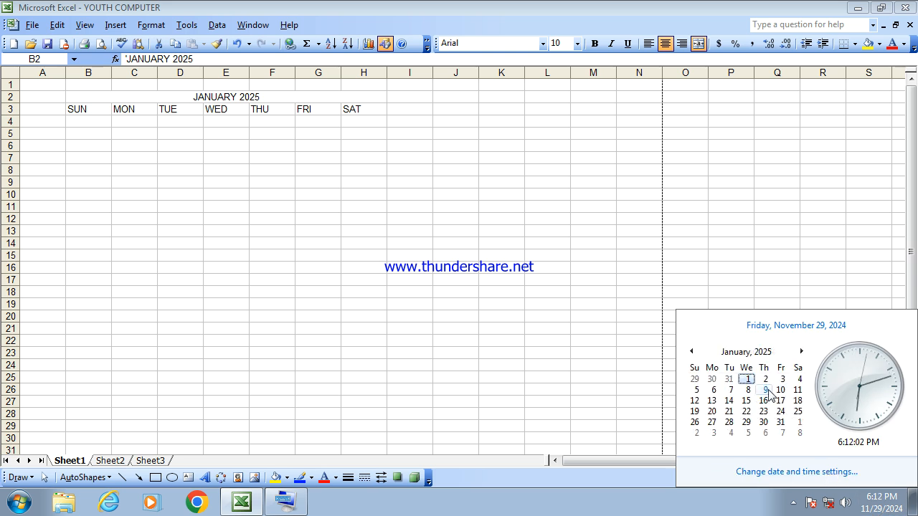
click(690, 269)
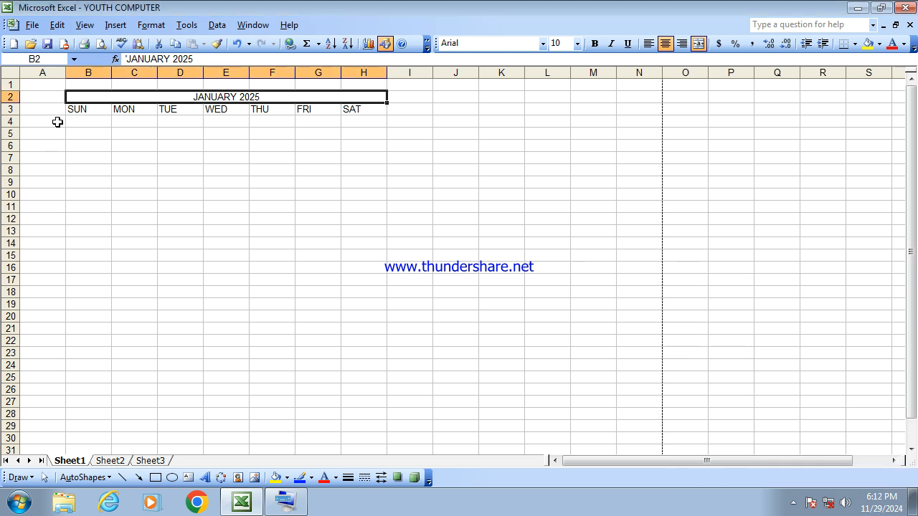
- Enter 1 under WED in E4 and fill the numbers 2 to 4 across to H4
click(226, 122)
text(1)
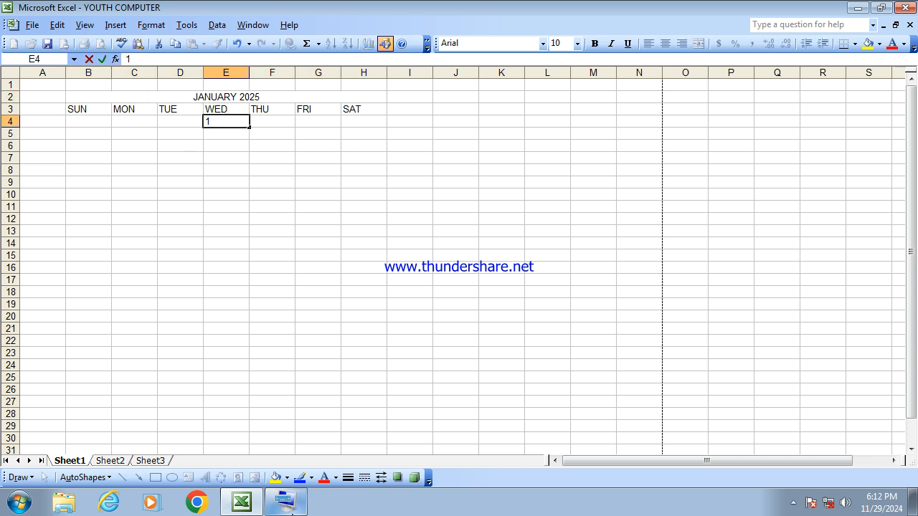
click(287, 506)
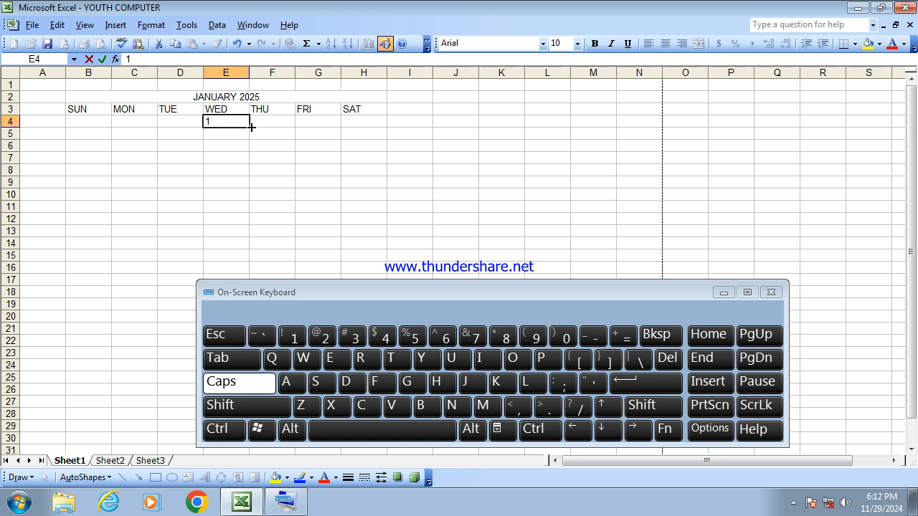
key(ctrl)
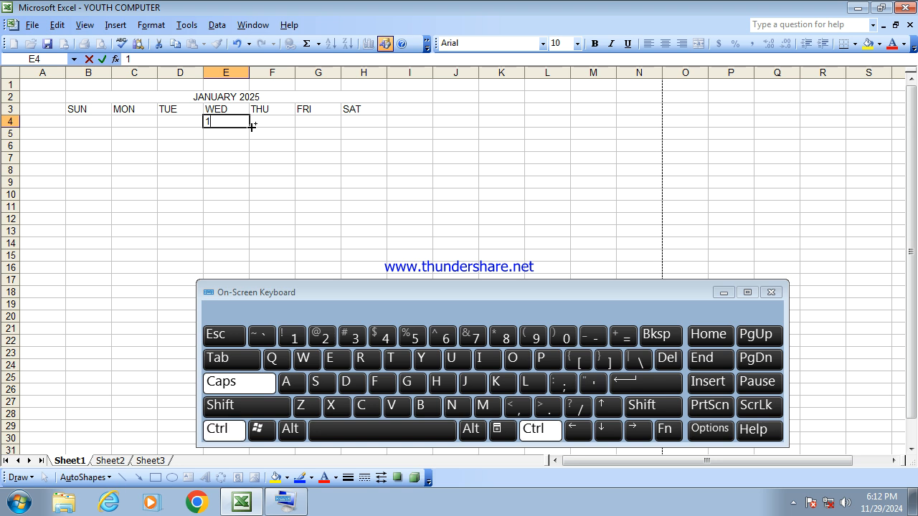
key(ctrl)
key(ctrl+Return)
drag(250, 126, 380, 127)
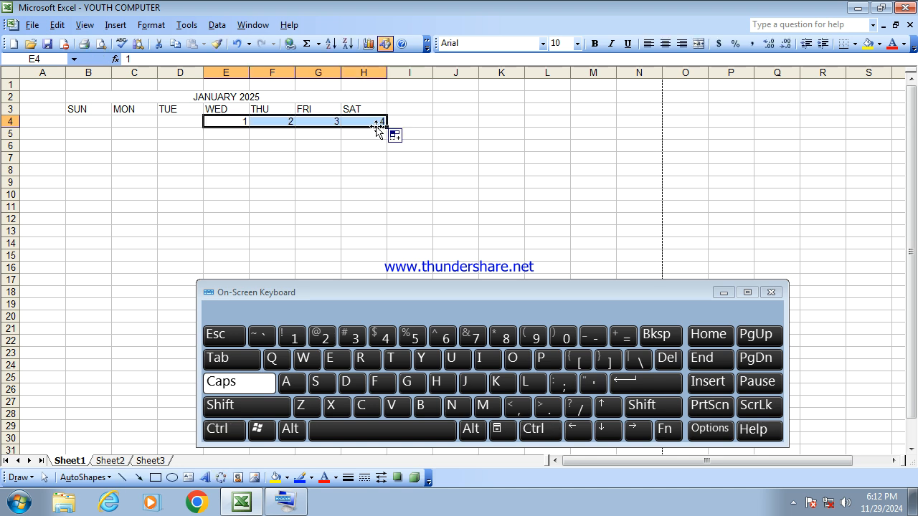
click(393, 167)
- Extend the number fill leftward from E4 back to B4 under SUN
click(240, 123)
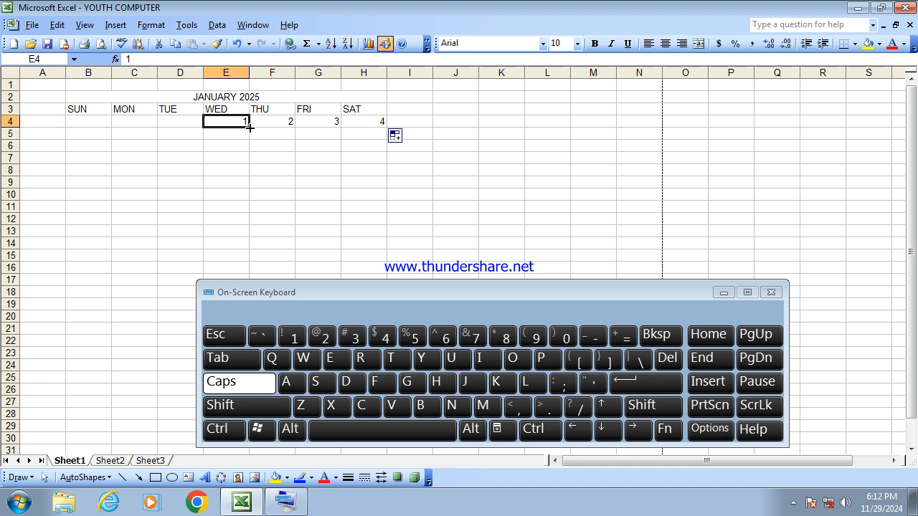
key(ctrl)
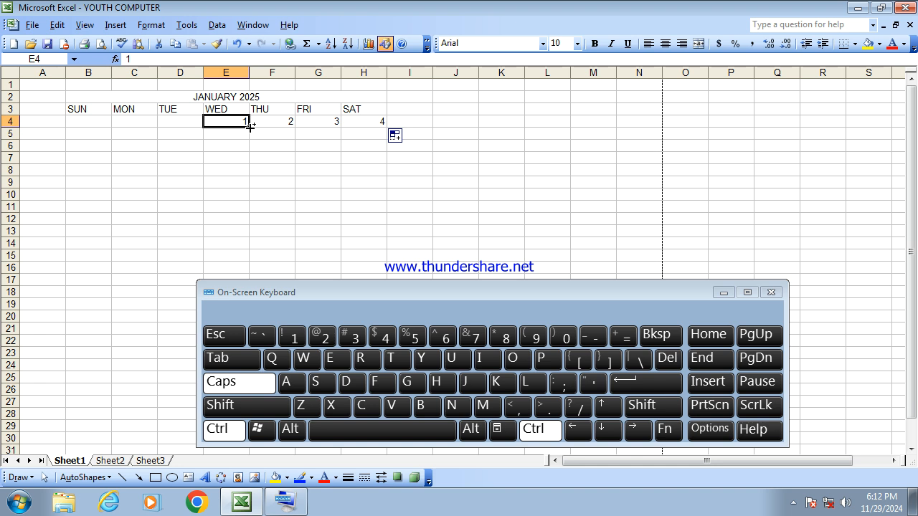
key(ctrl)
drag(202, 127, 74, 121)
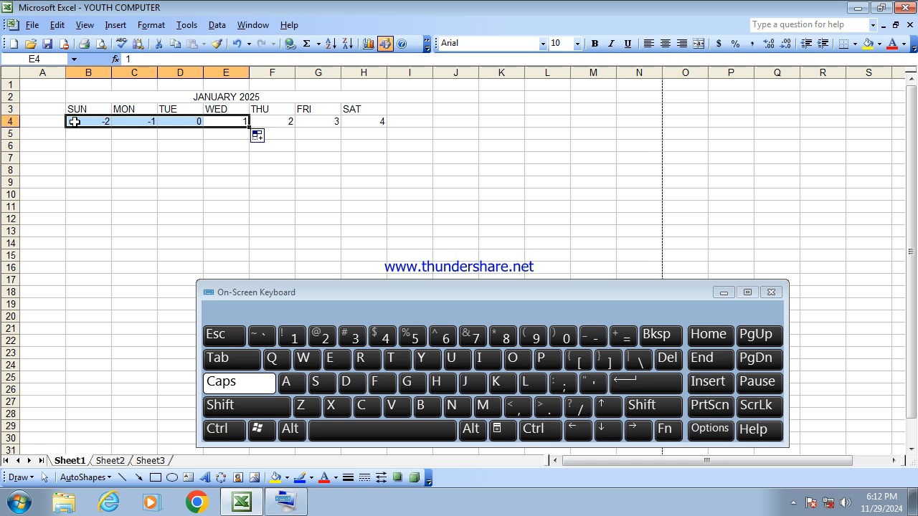
click(174, 170)
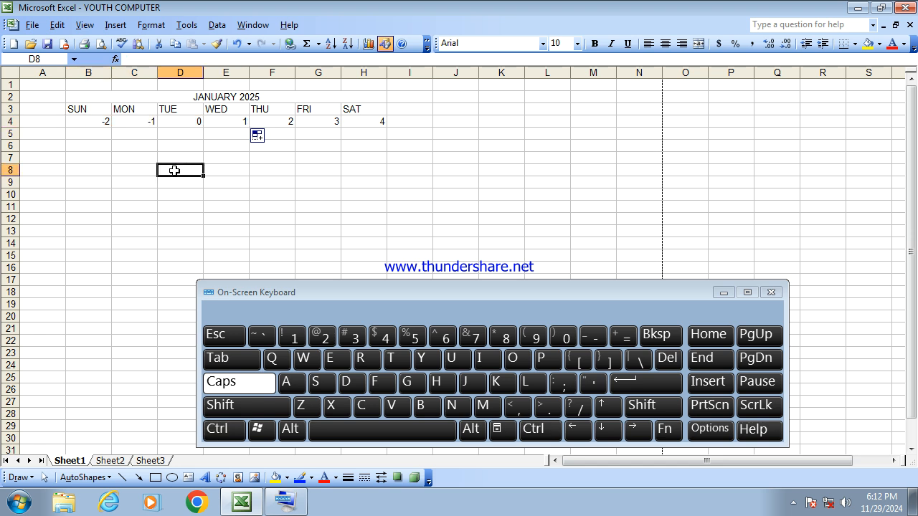
click(208, 183)
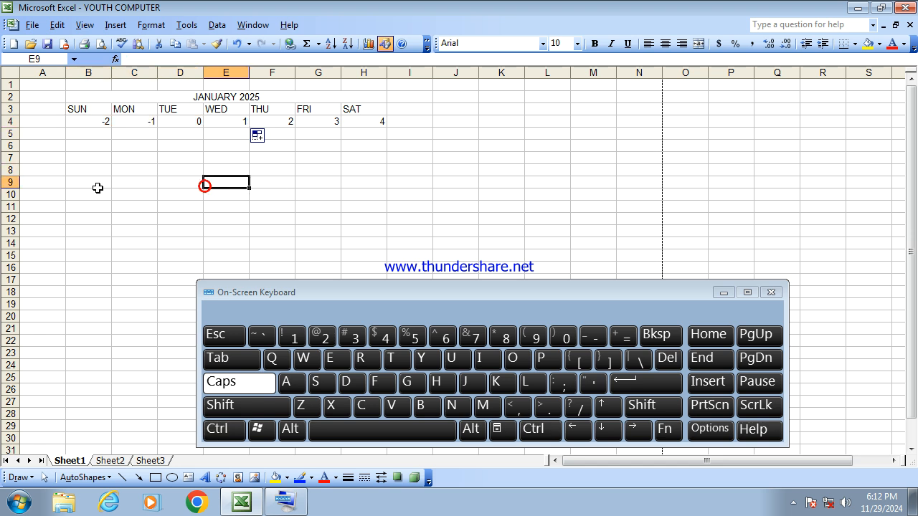
- Fill the week row B4:H4 down the columns as a linear series in steps of 7, up to day 31
click(78, 128)
click(82, 120)
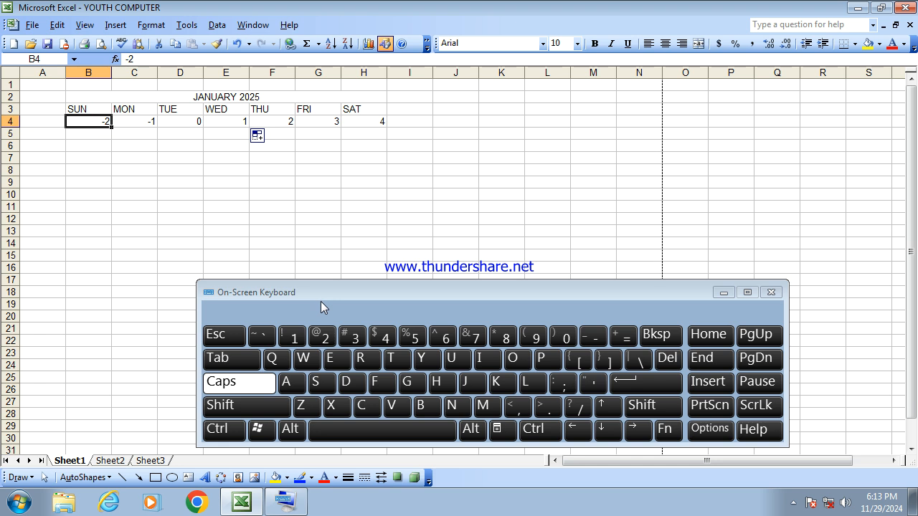
key(shift+Right)
key(shift+Right)
key(shift+Right)
key(shift+Right)
key(shift+Right)
key(shift+Right)
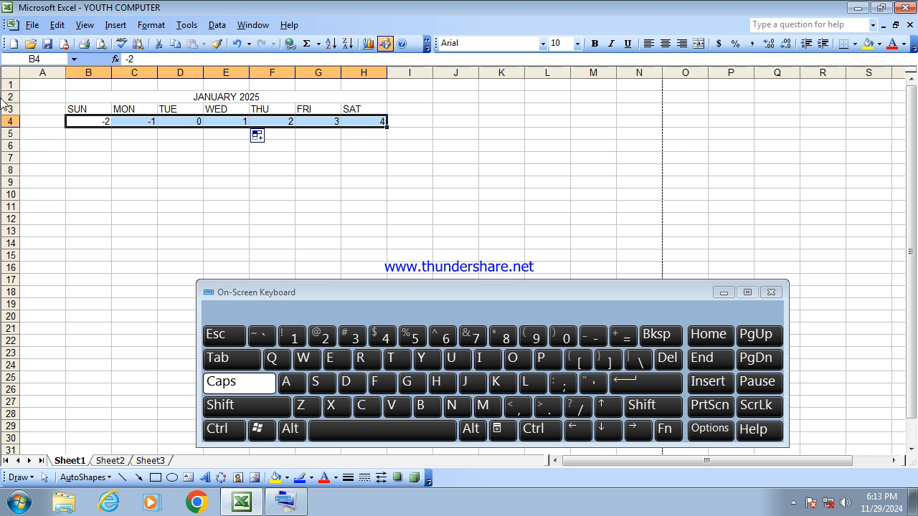
click(59, 26)
mouse_move(136, 94)
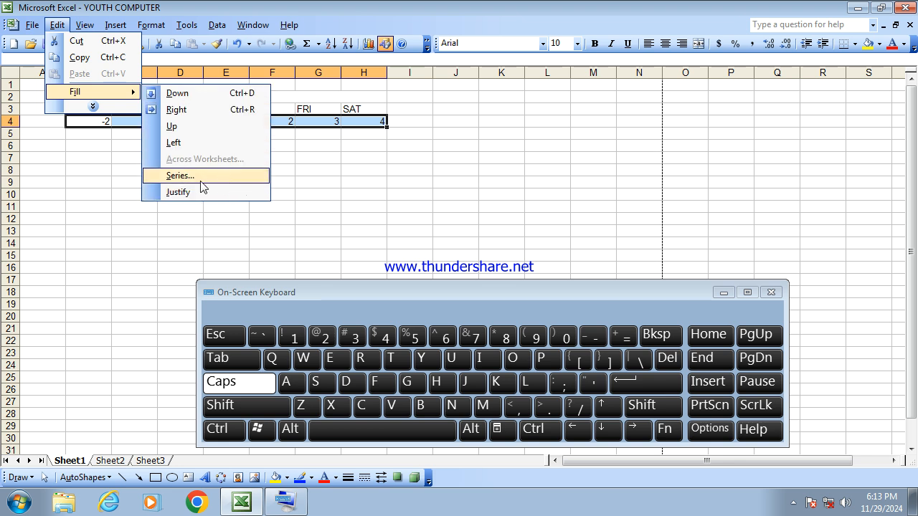
click(200, 181)
drag(420, 178, 674, 96)
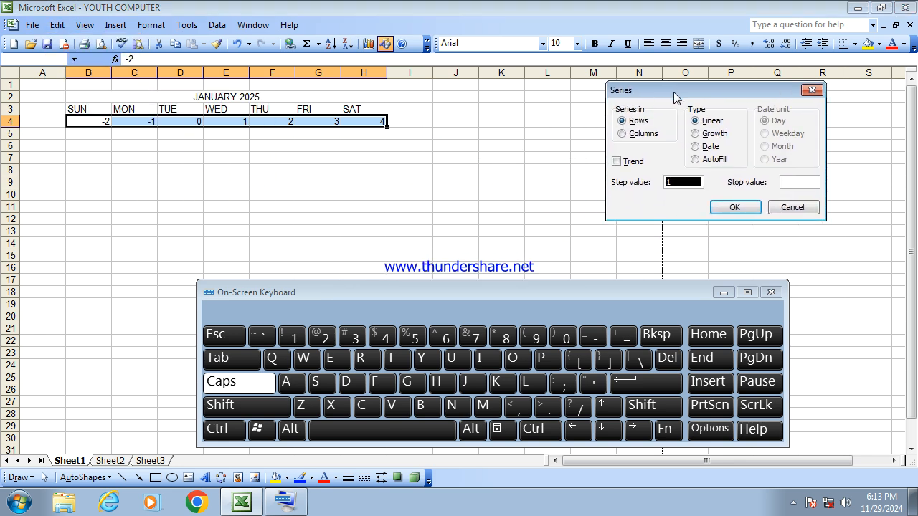
click(643, 136)
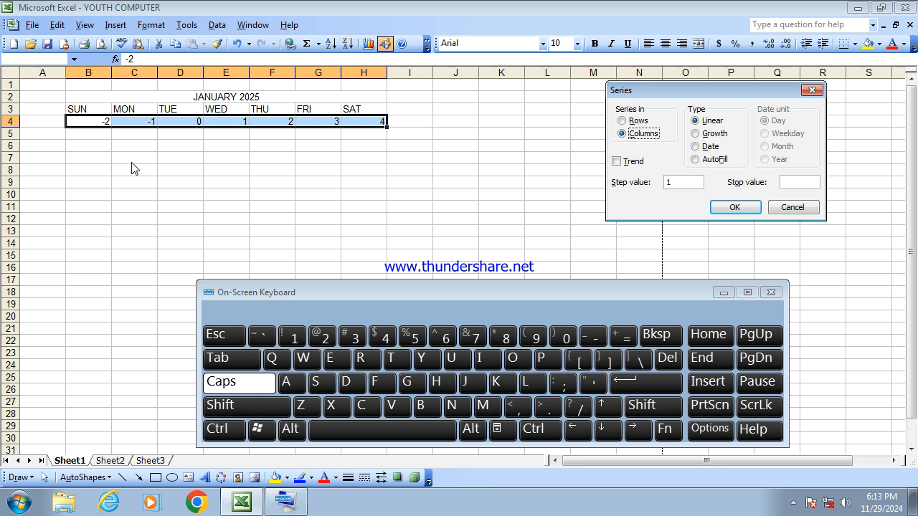
click(630, 136)
click(674, 184)
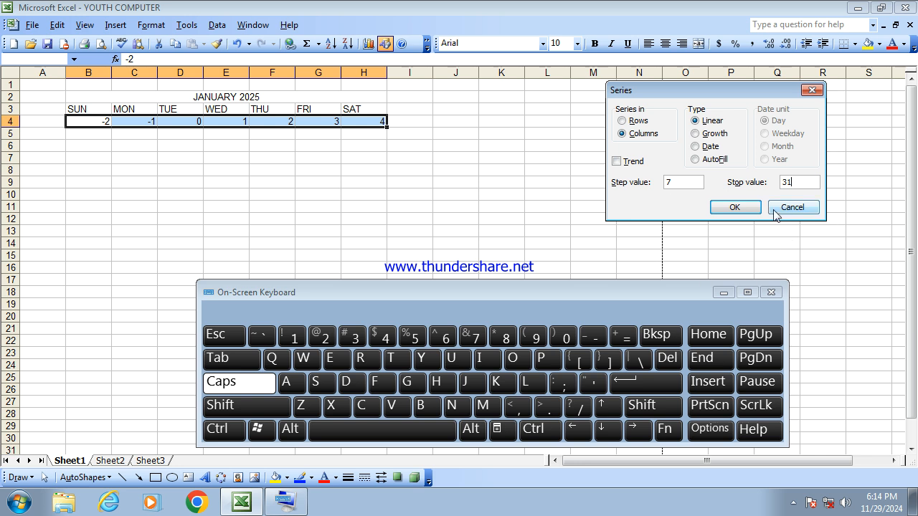
click(735, 208)
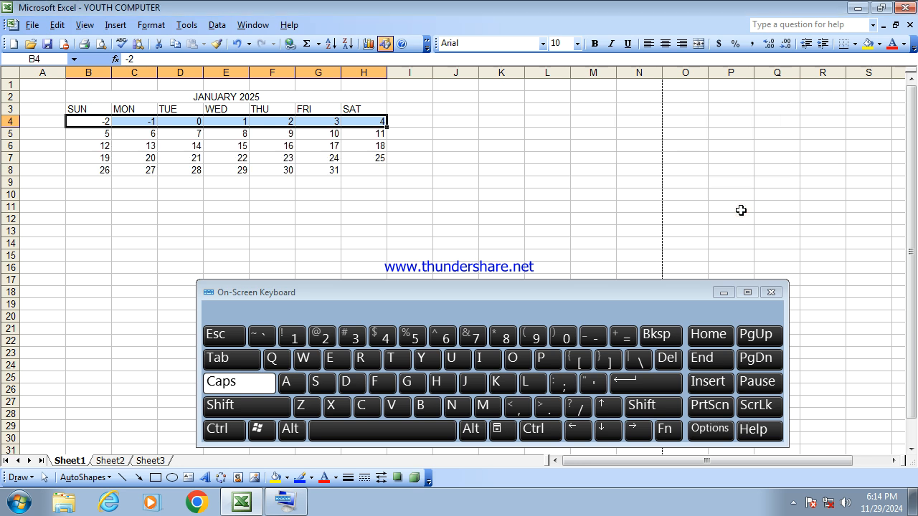
- Clear the placeholder numbers from B4:D4 under SUN, MON and TUE
click(391, 206)
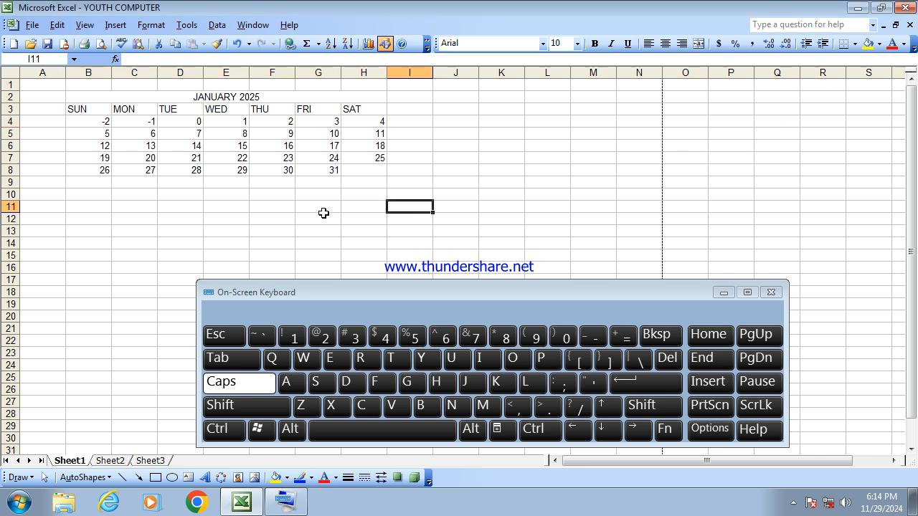
click(243, 218)
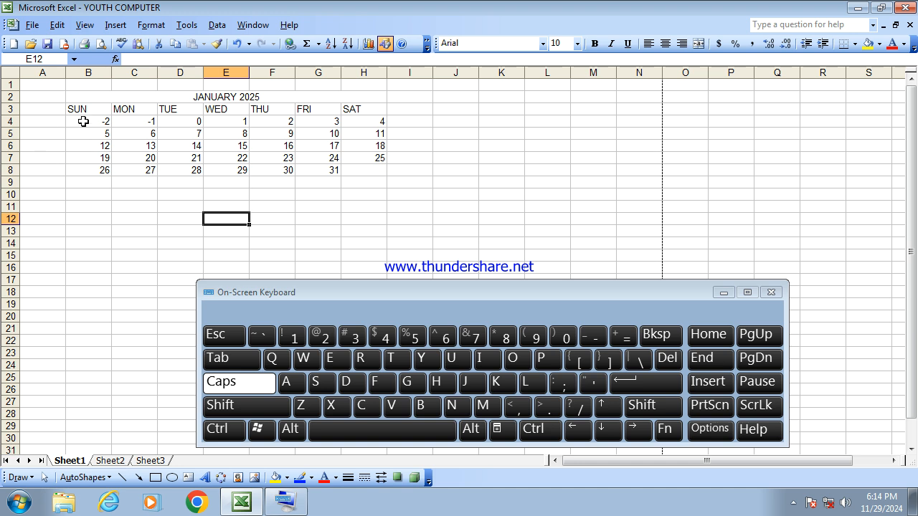
drag(83, 121, 177, 125)
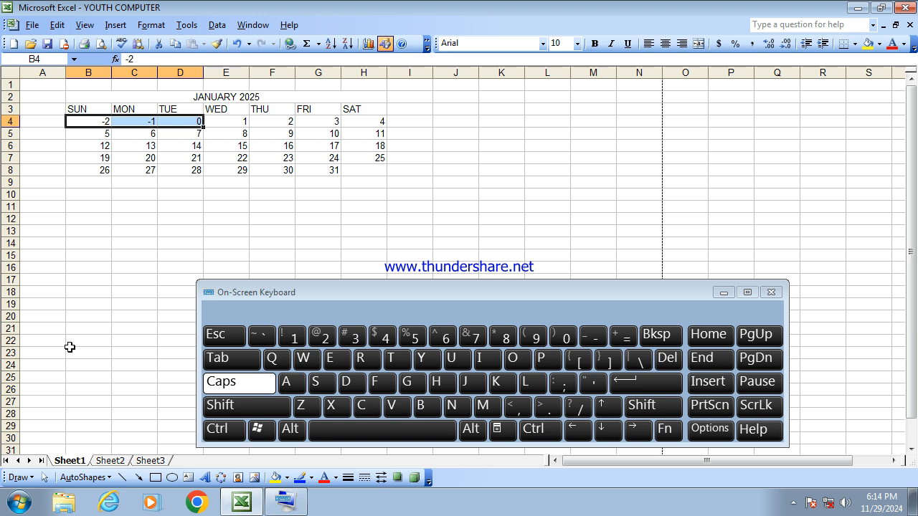
click(667, 358)
click(334, 230)
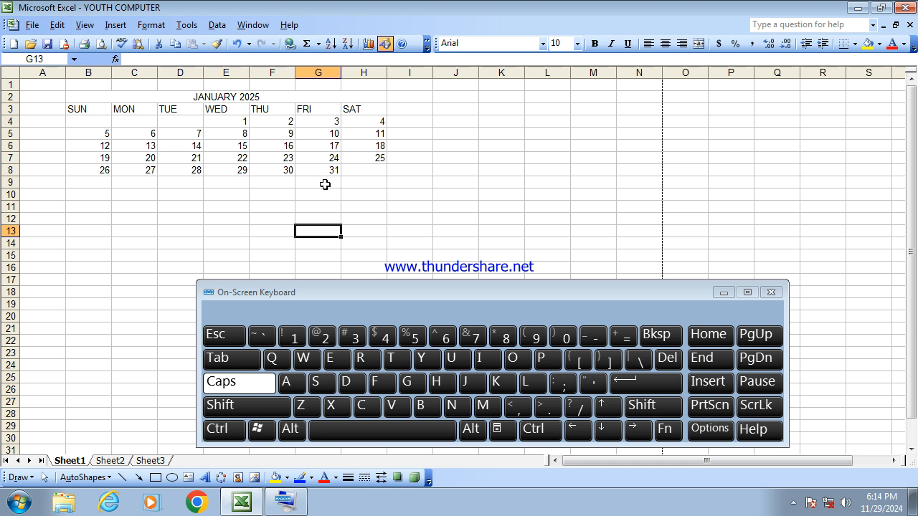
- Apply outline and inside borders to the calendar range B2:H8
click(439, 205)
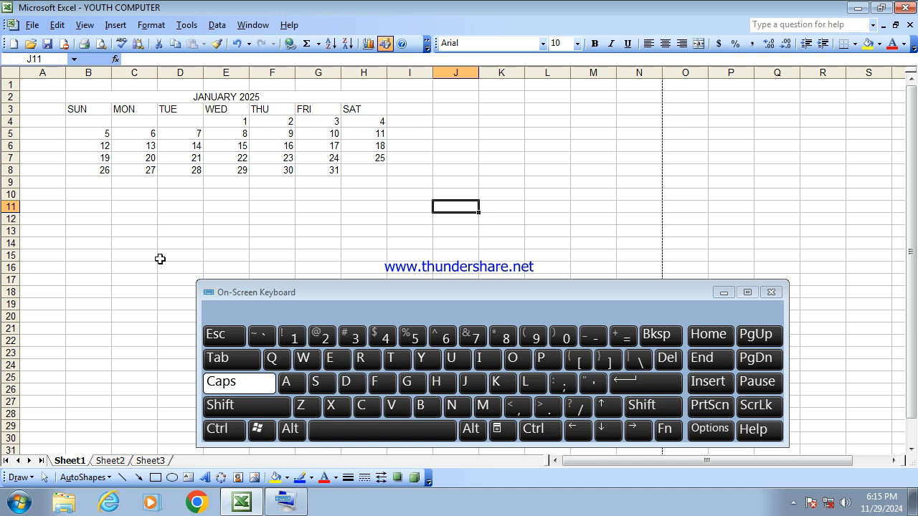
drag(192, 99, 192, 168)
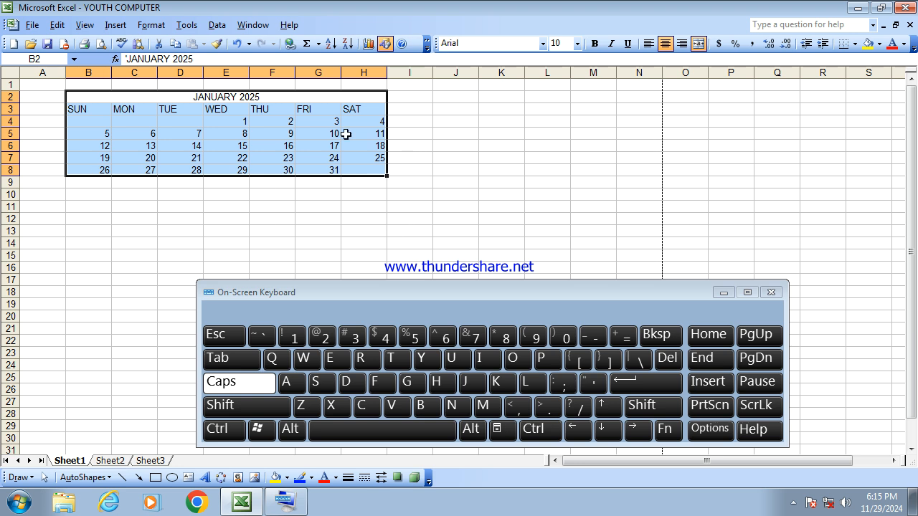
click(159, 28)
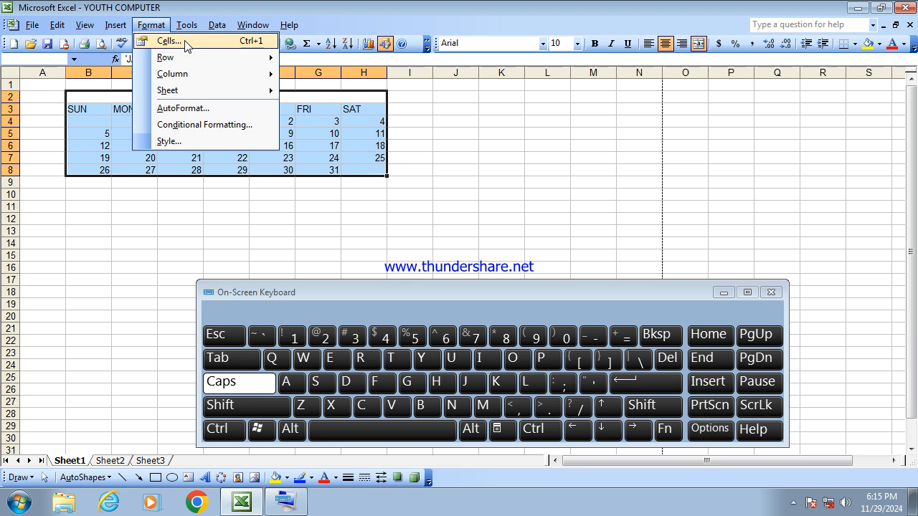
click(186, 46)
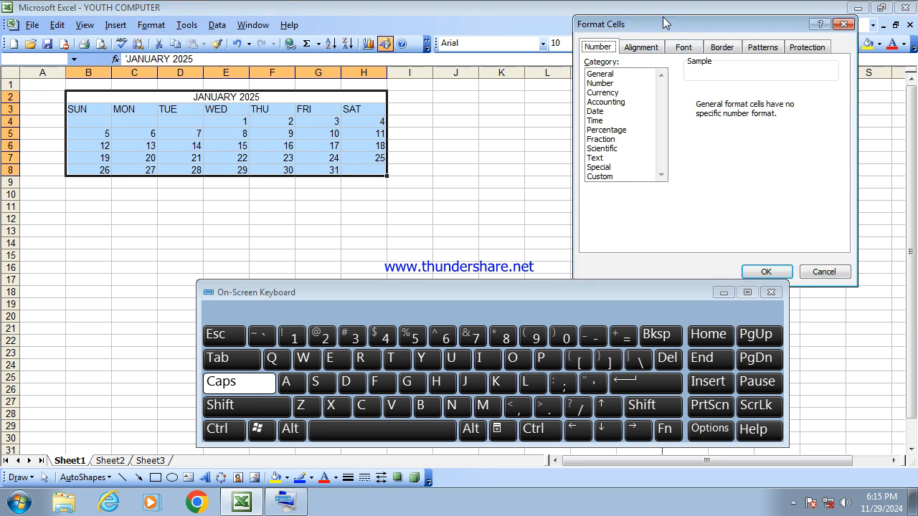
drag(672, 28, 539, 43)
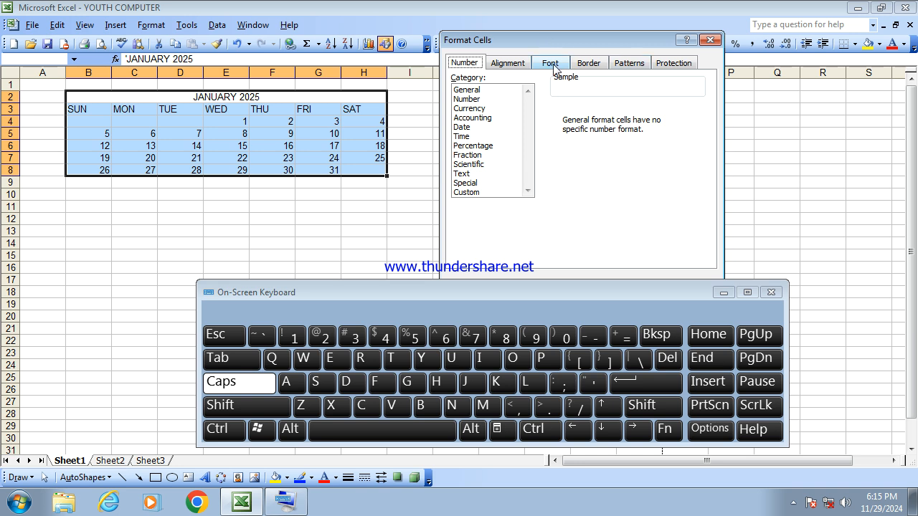
click(587, 64)
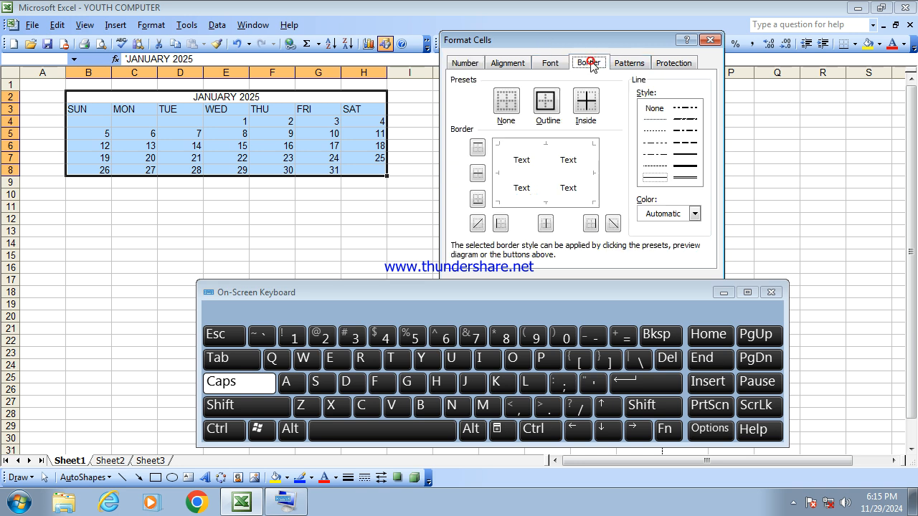
click(554, 105)
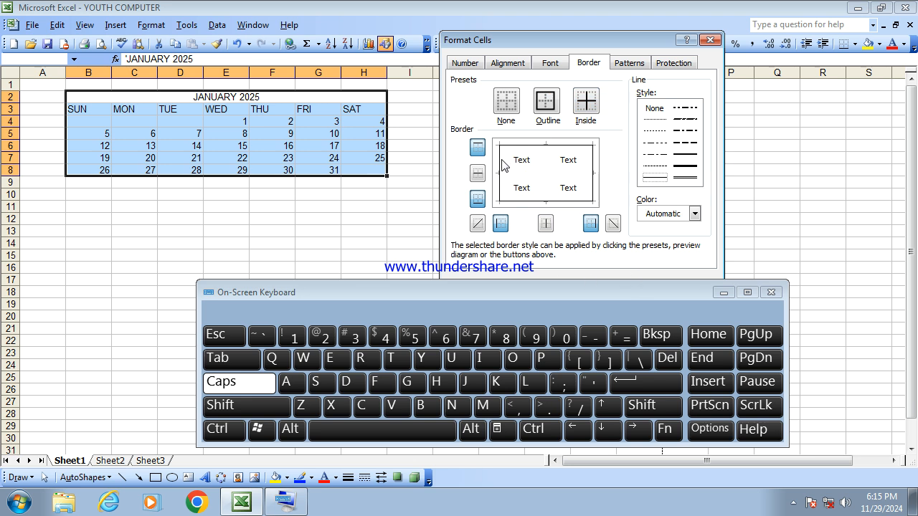
click(595, 105)
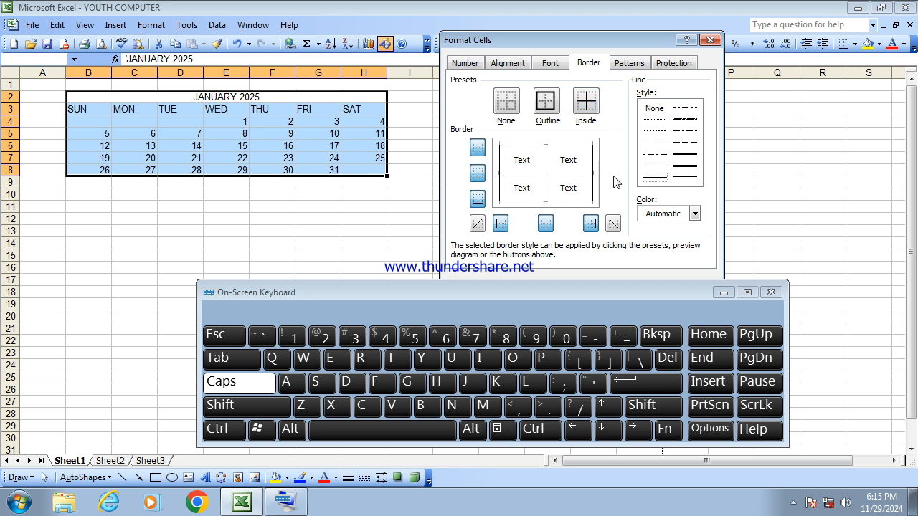
- Shade the calendar range B2:H8 with yellow cell shading
click(632, 64)
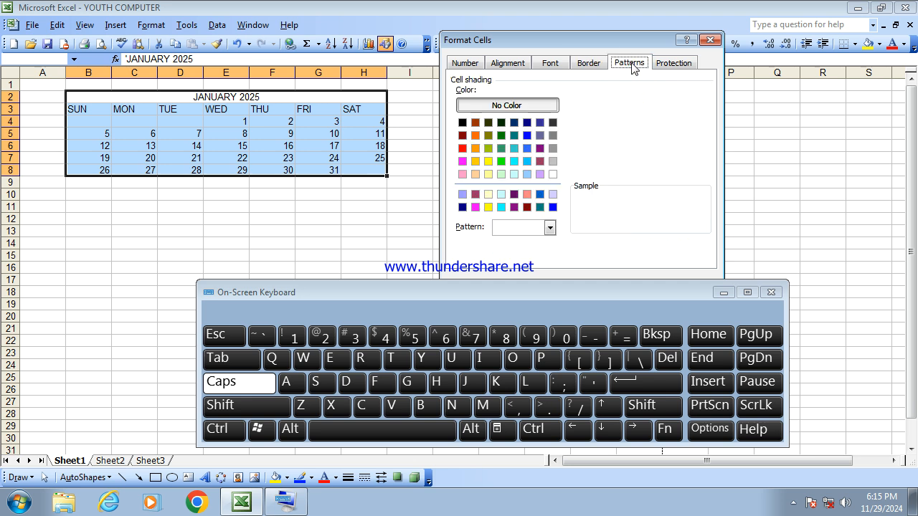
click(488, 161)
drag(598, 45, 237, 22)
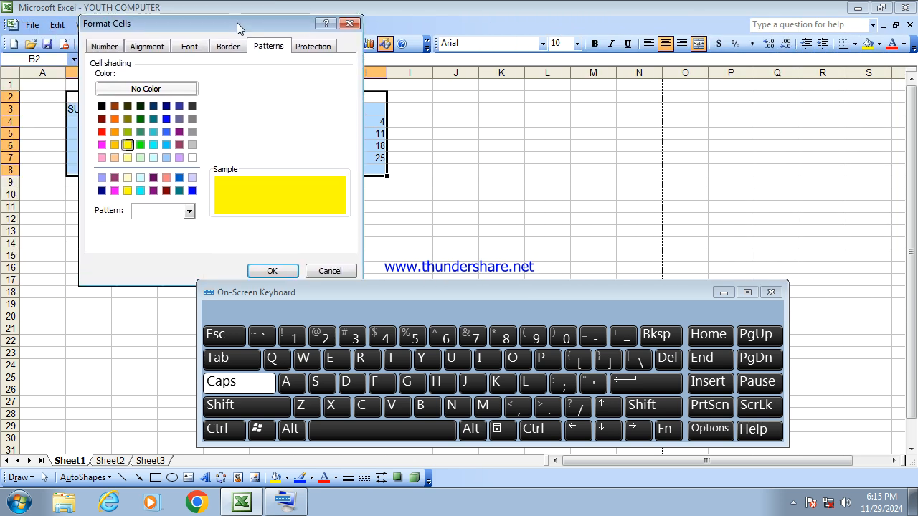
click(272, 271)
click(266, 226)
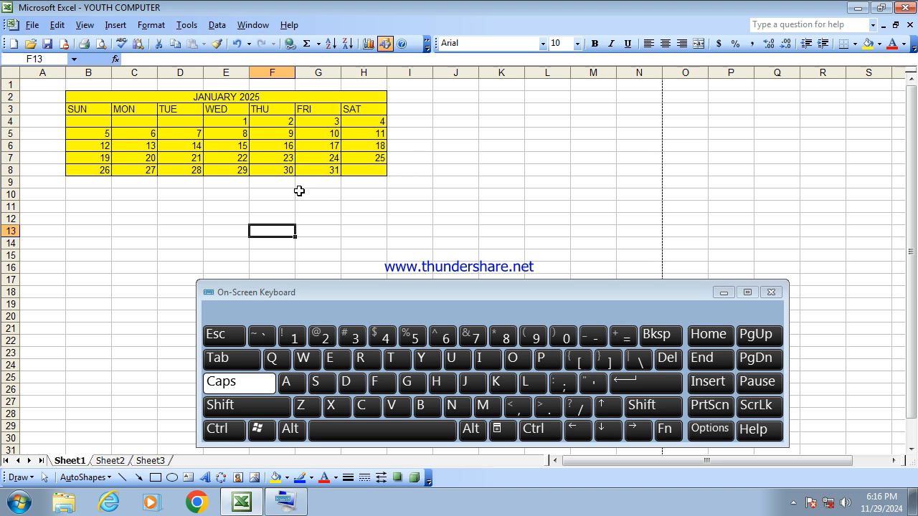
- Give the calendar range B2:H8 a thick pink outline border
drag(116, 96, 107, 169)
click(152, 25)
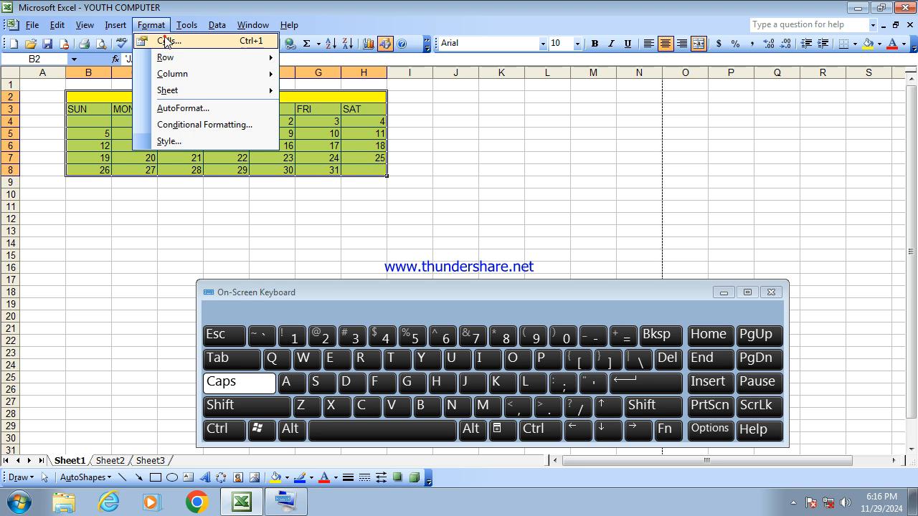
click(165, 39)
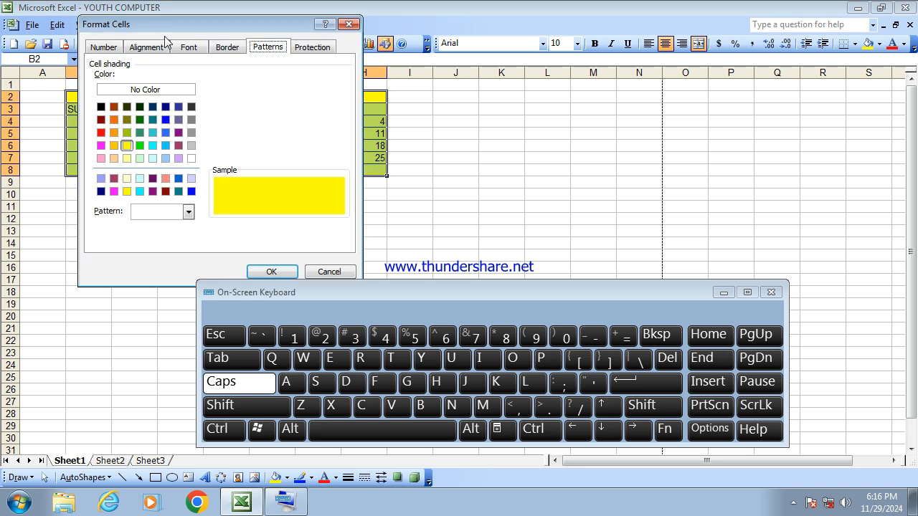
click(226, 49)
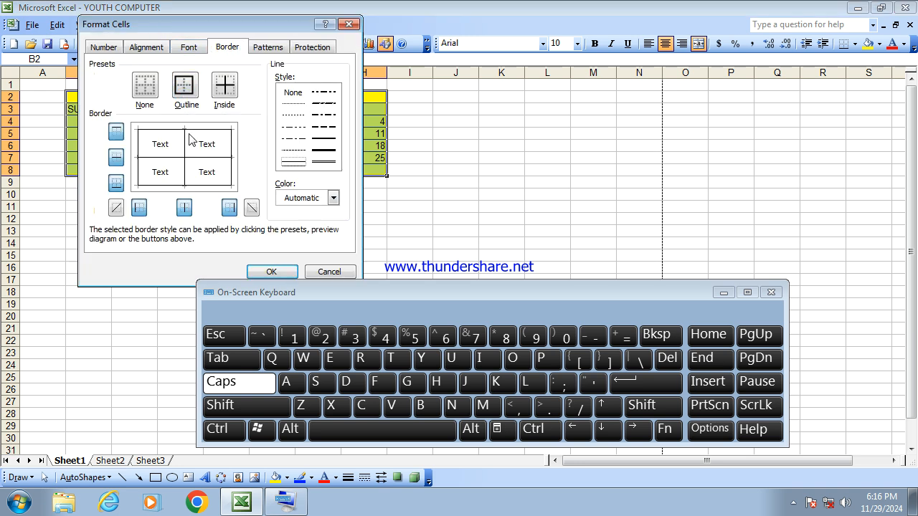
click(335, 144)
click(326, 151)
click(185, 97)
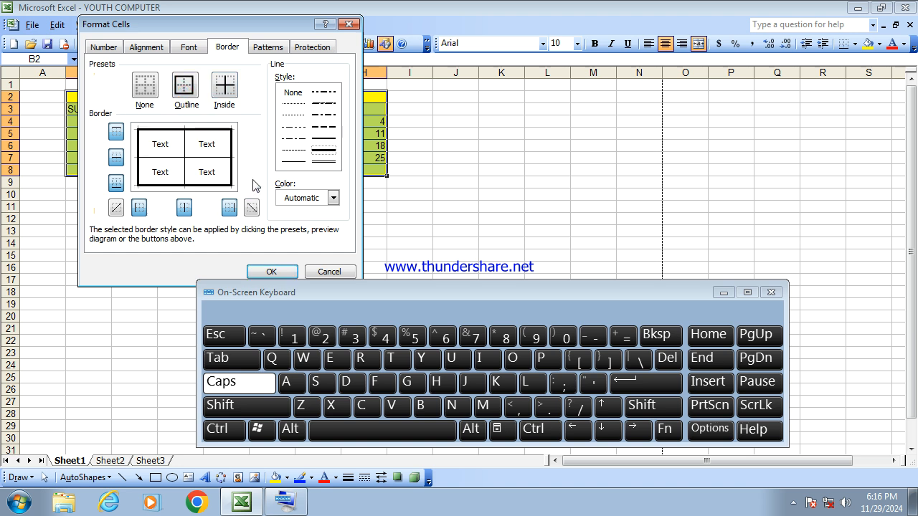
click(313, 201)
click(332, 200)
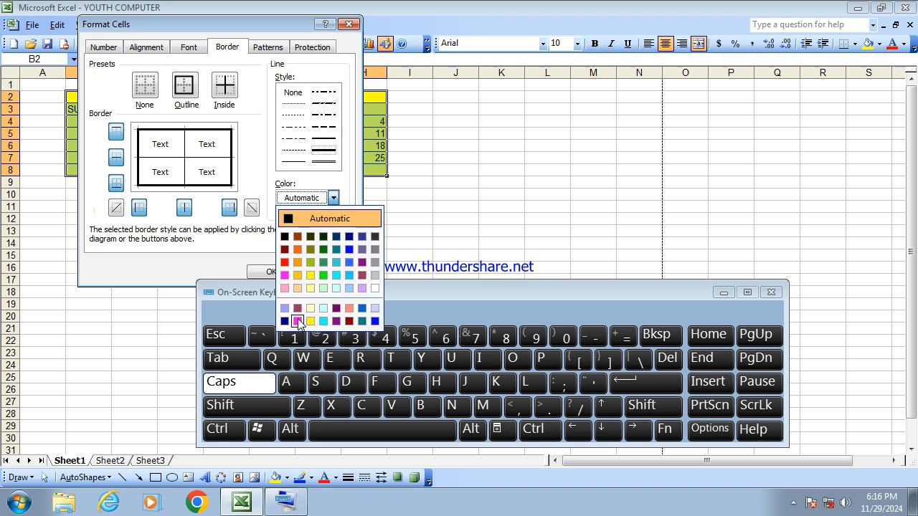
click(285, 275)
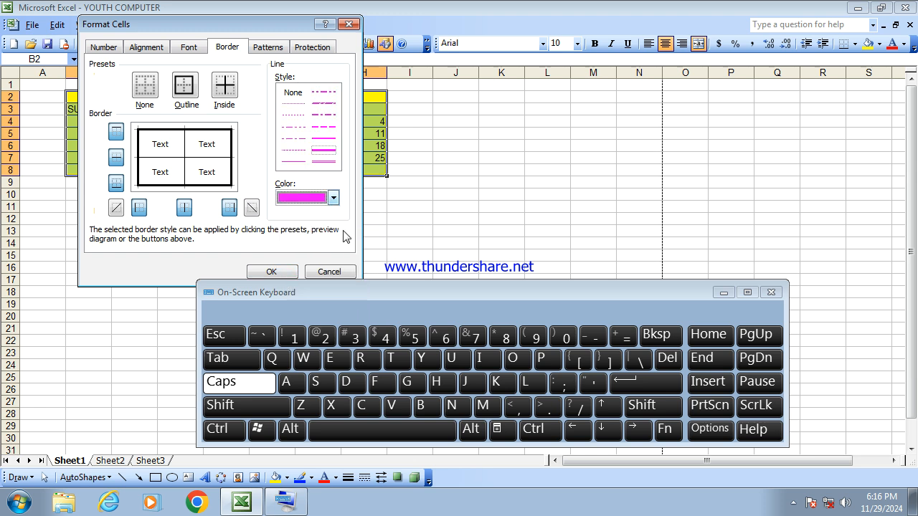
click(185, 86)
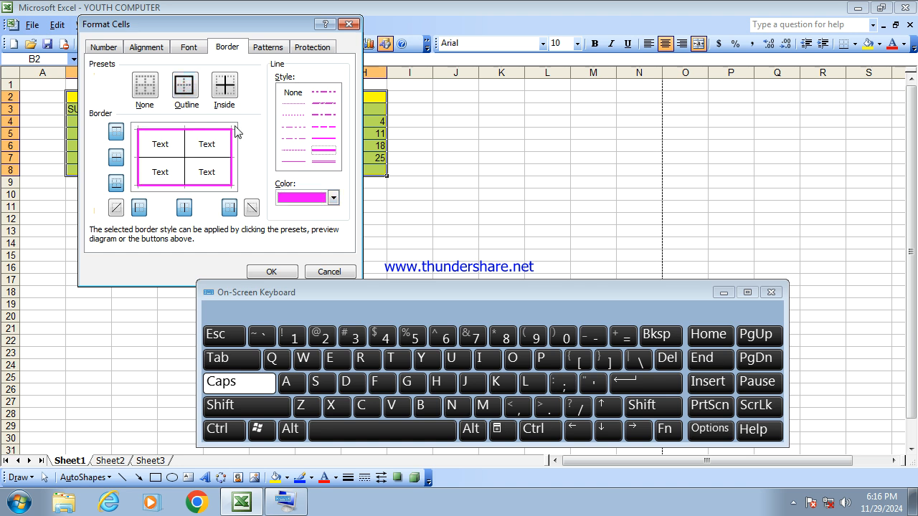
- Set the calendar's inside borders to a gold double-line style and apply the formatting
click(227, 89)
click(294, 162)
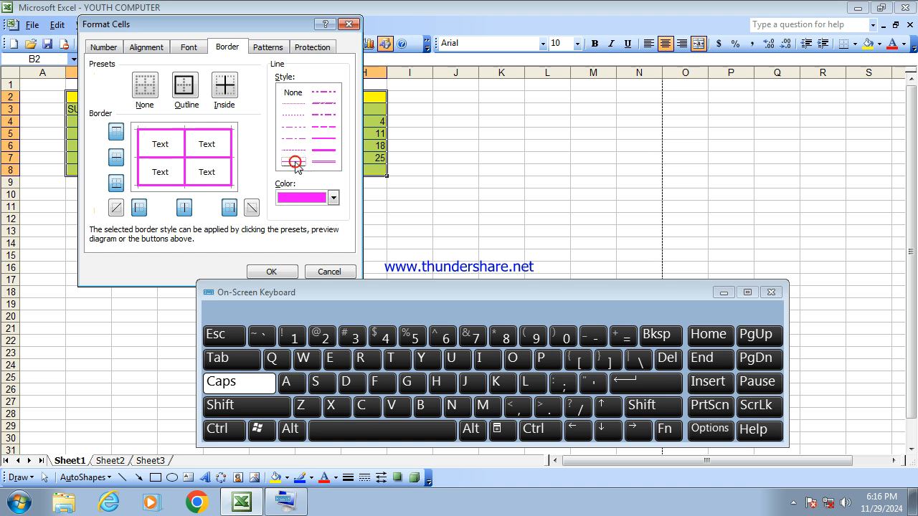
click(333, 197)
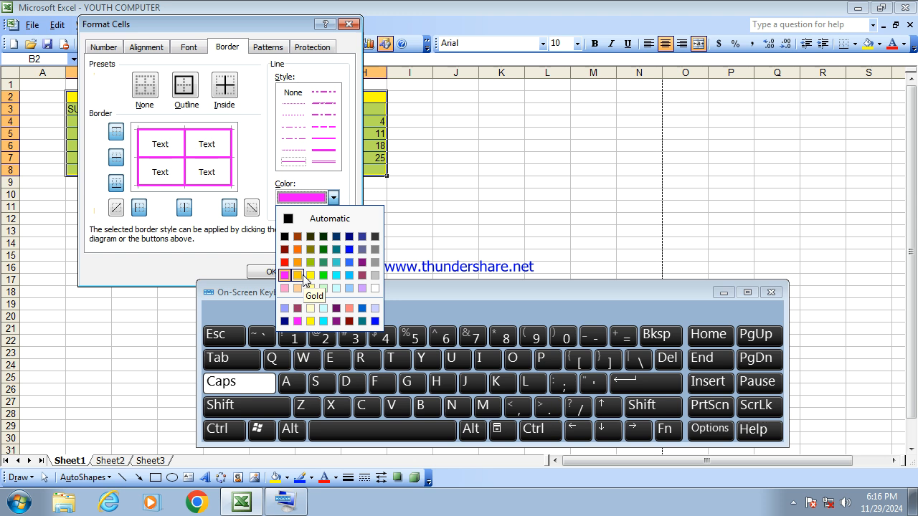
click(310, 277)
click(222, 91)
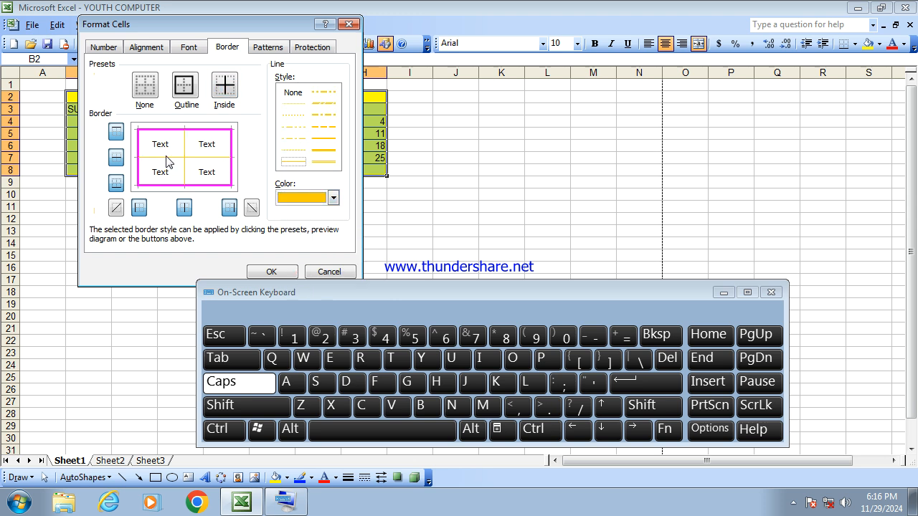
click(267, 48)
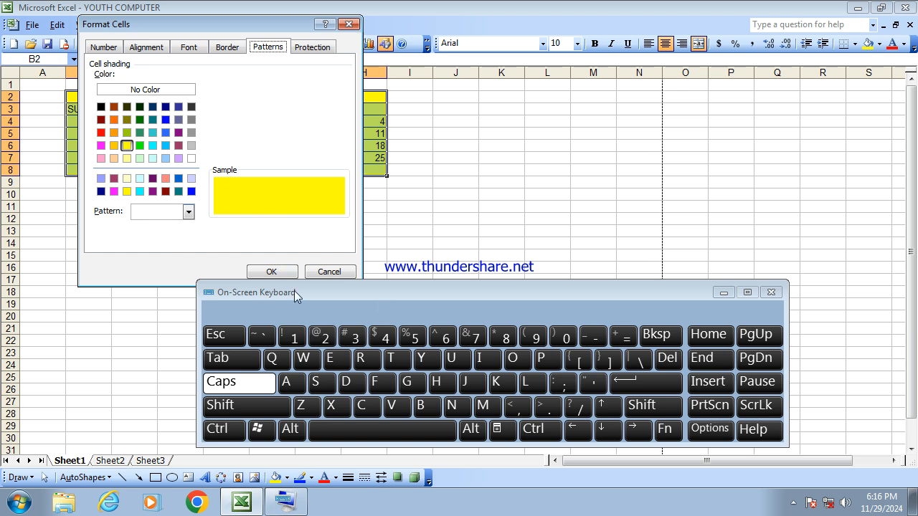
click(272, 272)
click(197, 236)
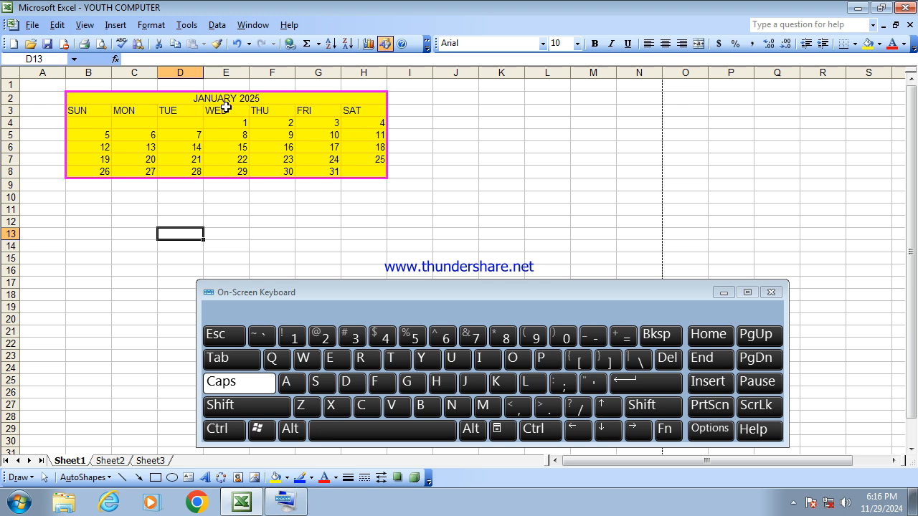
- Set the merged JANUARY 2025 title to 20-point bold
click(260, 99)
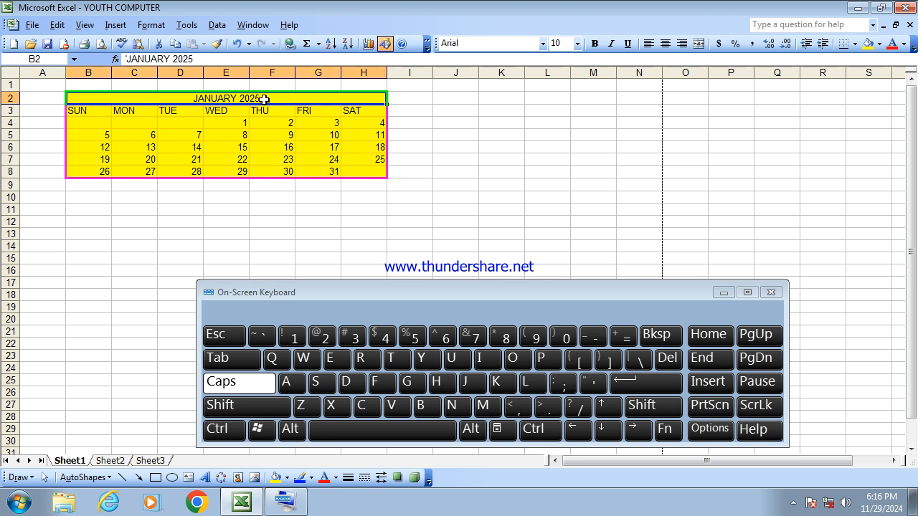
click(577, 44)
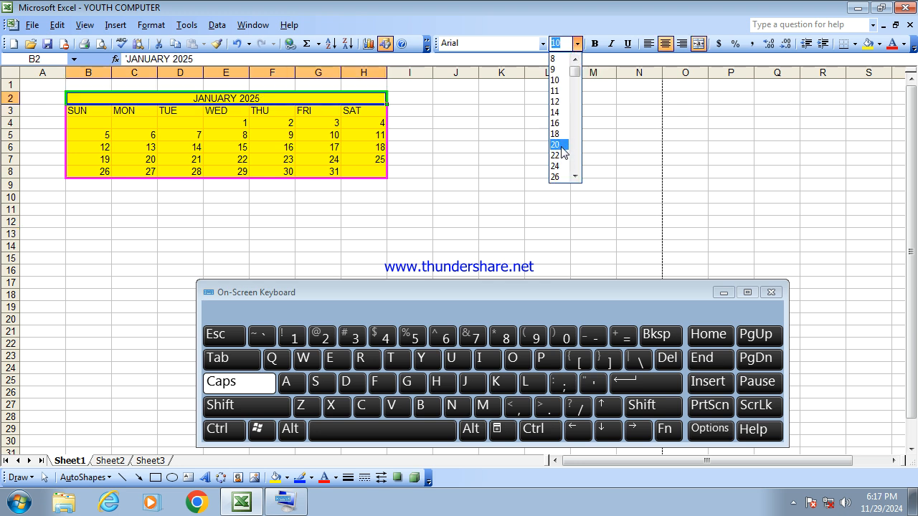
click(558, 144)
click(595, 44)
click(443, 233)
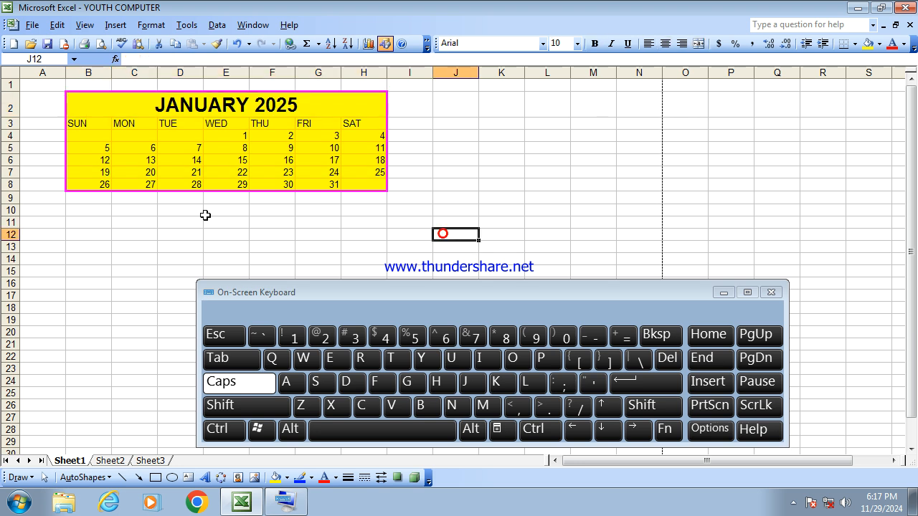
- Make the weekday headers SUN to SAT in row 3 bold
drag(85, 124, 363, 129)
click(594, 44)
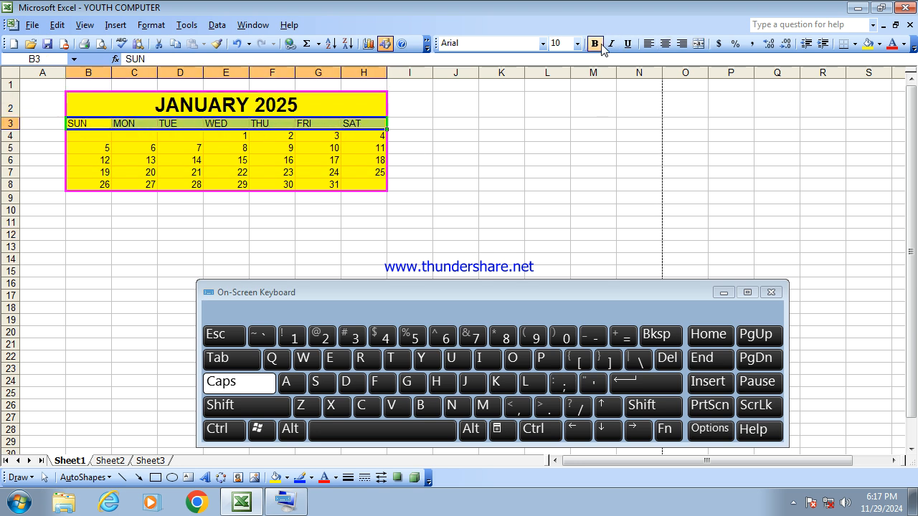
click(498, 187)
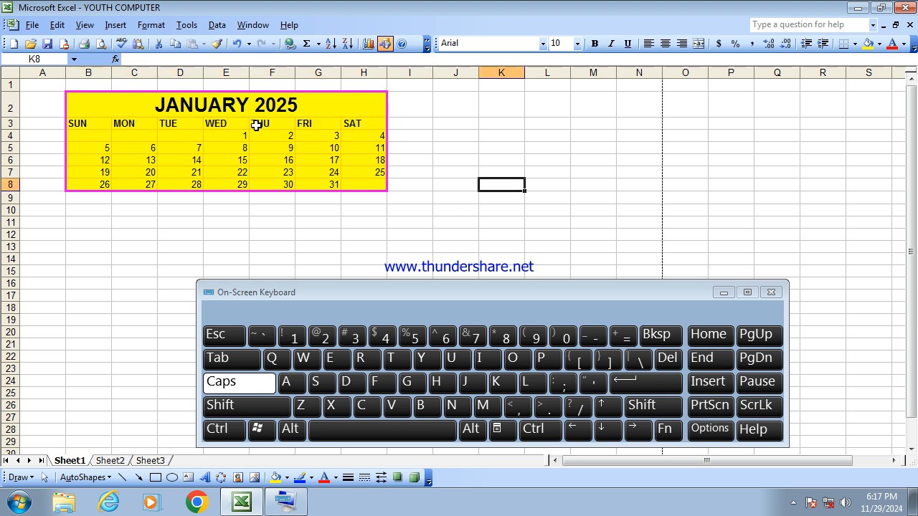
- Center the contents of the calendar range B2:H8 both horizontally and vertically
drag(272, 105, 272, 187)
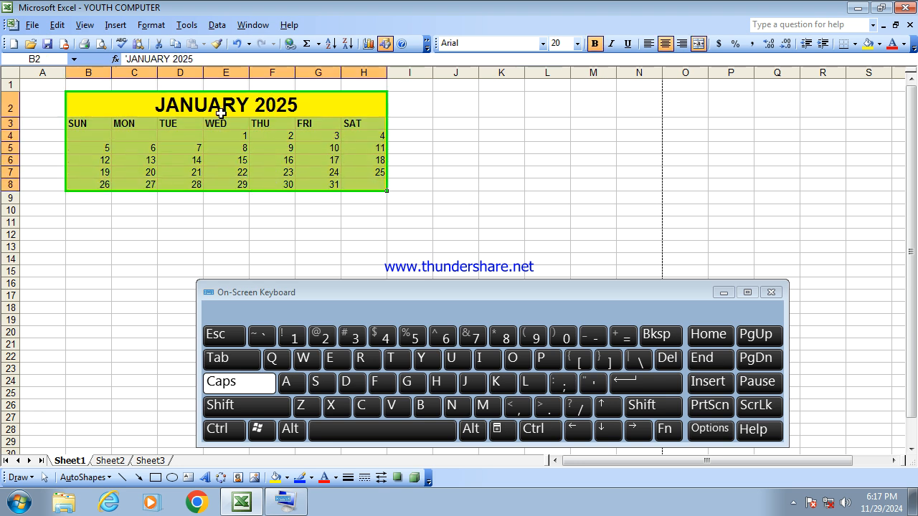
click(152, 25)
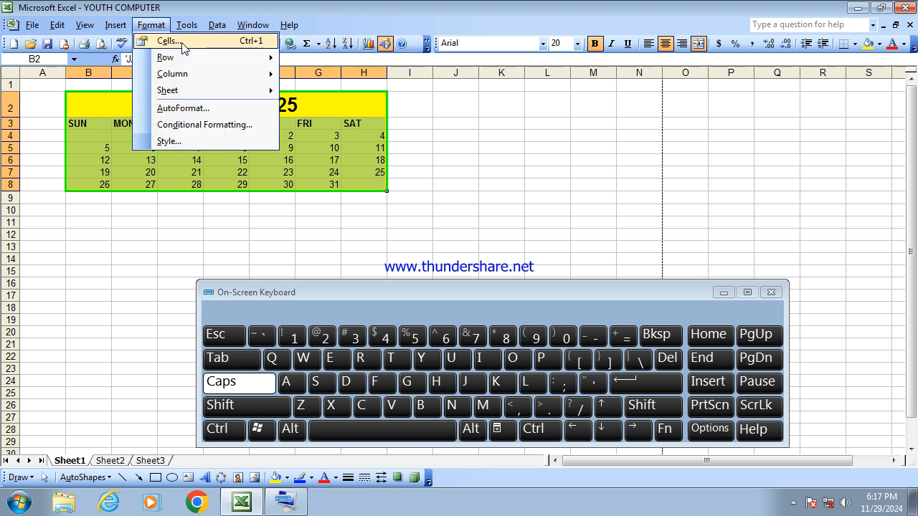
click(165, 40)
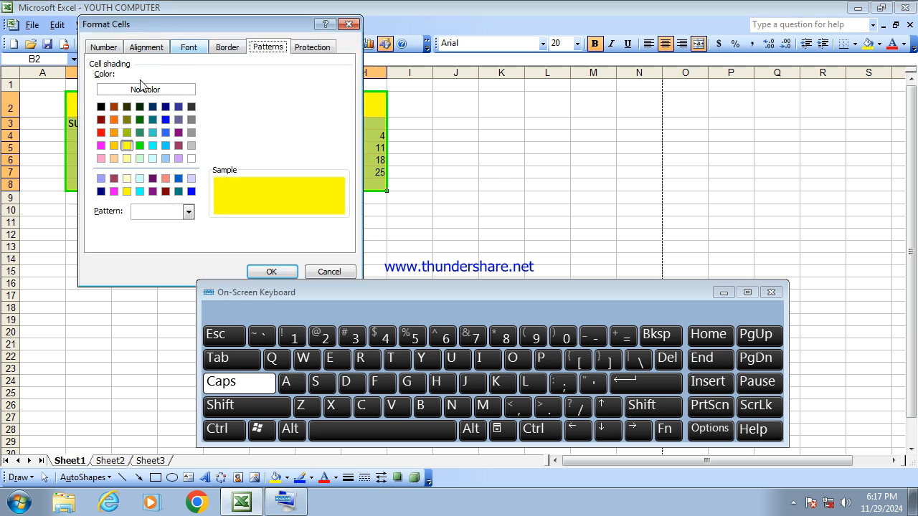
click(151, 49)
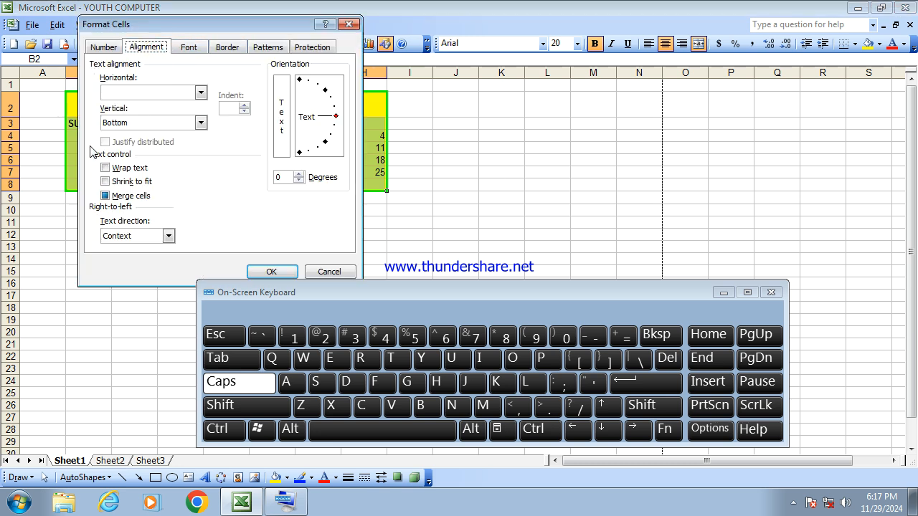
click(126, 93)
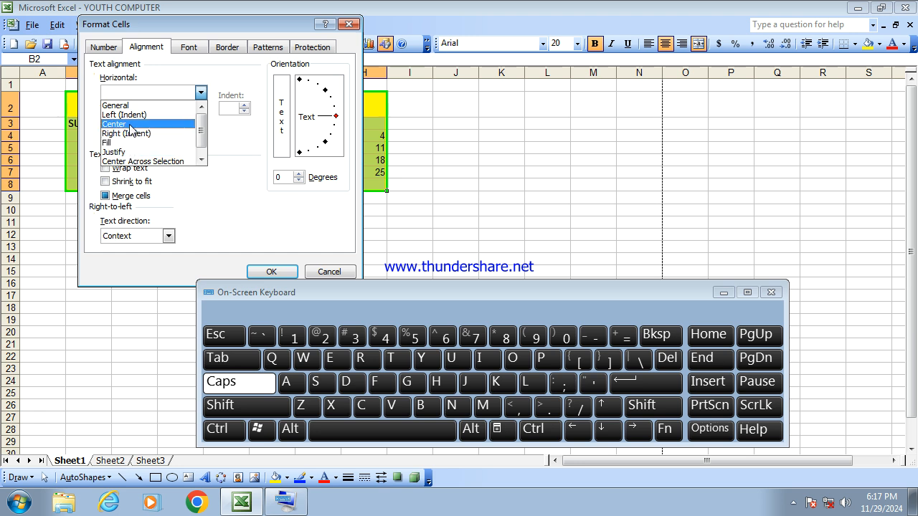
click(129, 124)
click(132, 123)
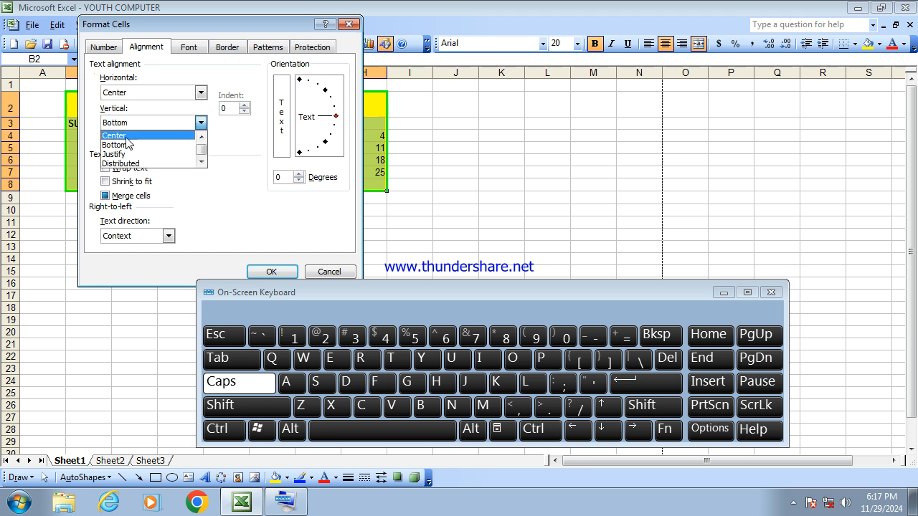
click(134, 136)
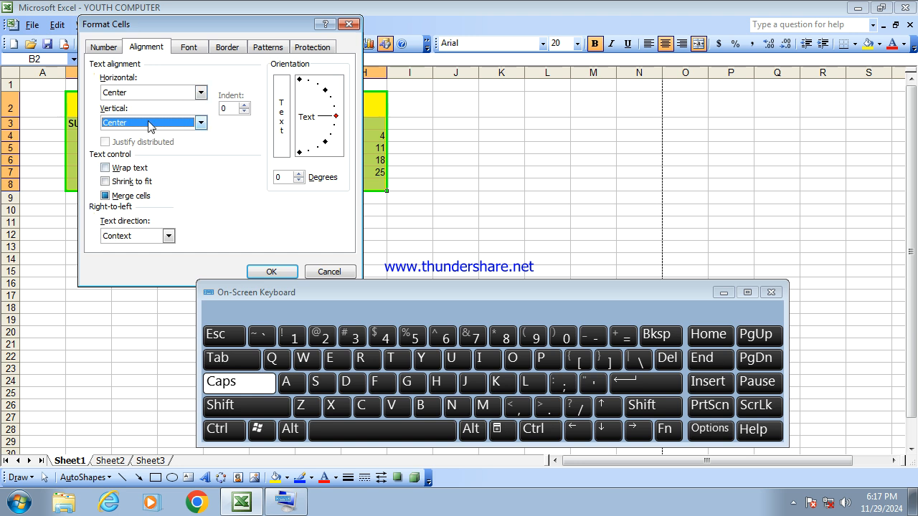
click(267, 270)
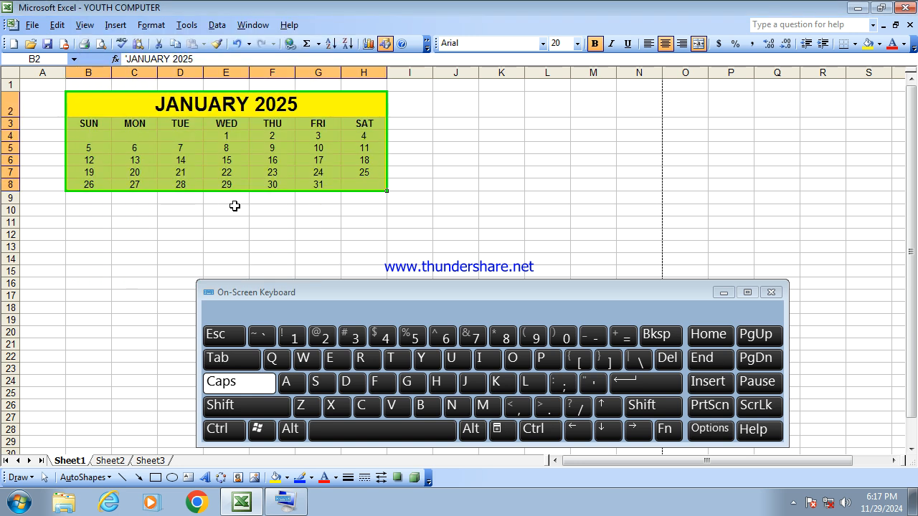
click(316, 246)
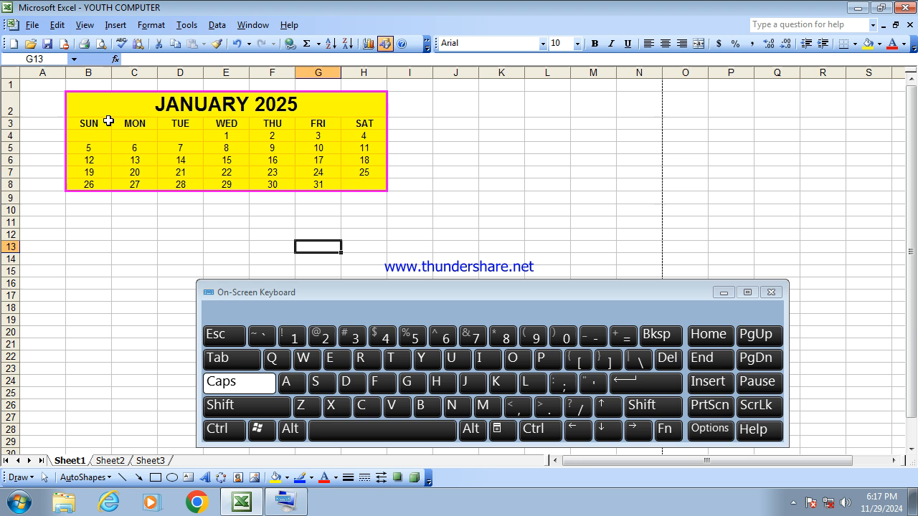
- Set the font color of the Sunday column B3:B8 to red
drag(90, 123, 104, 186)
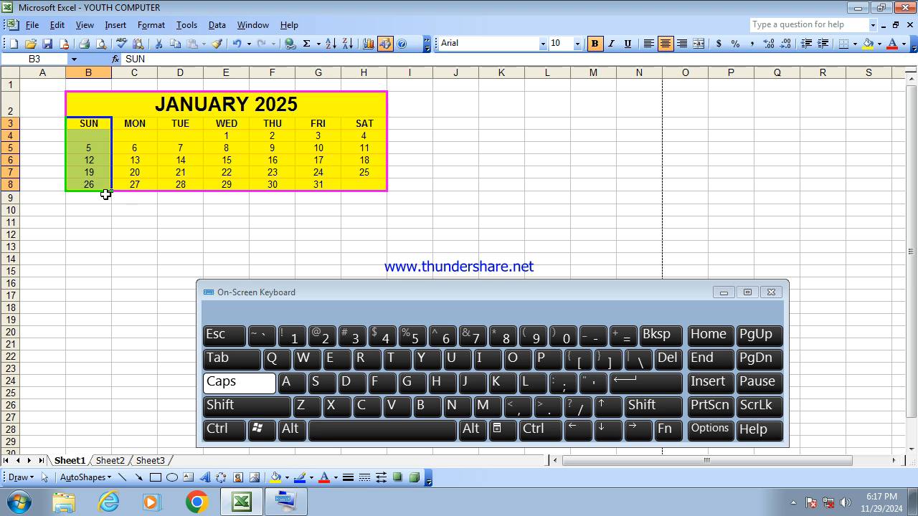
click(150, 25)
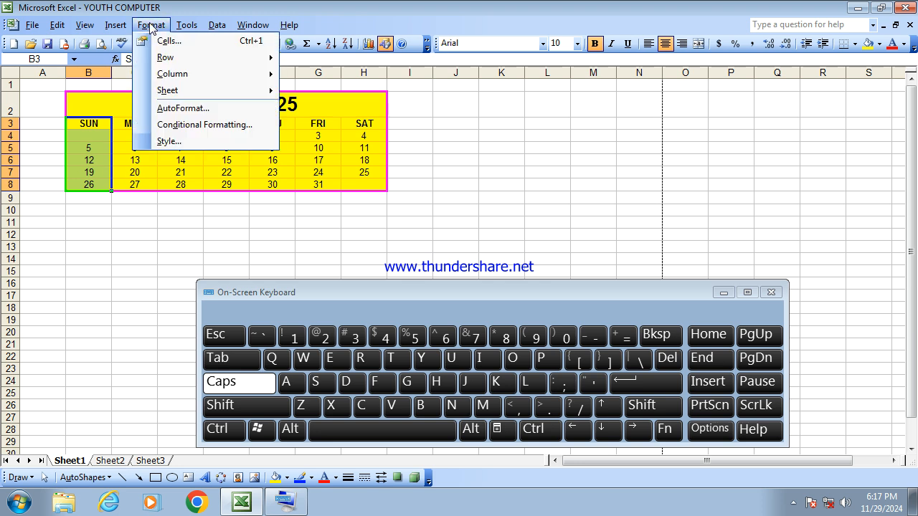
click(166, 43)
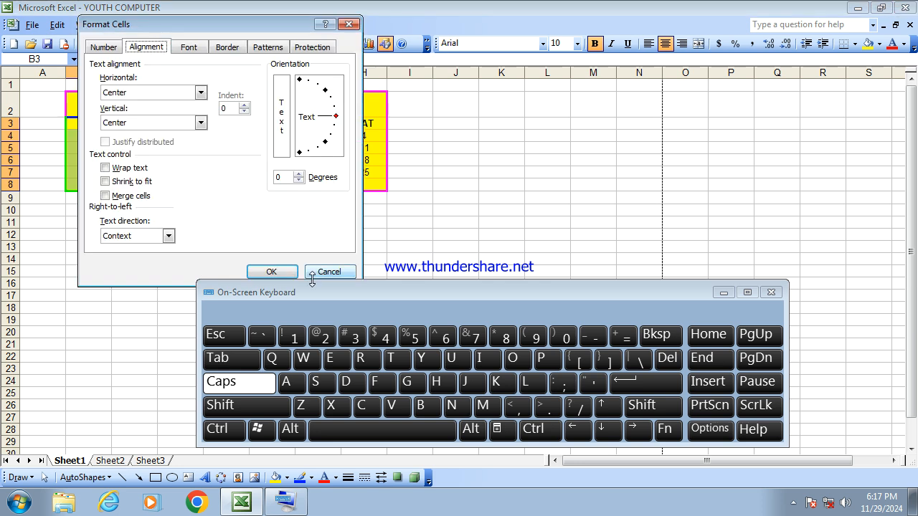
click(188, 48)
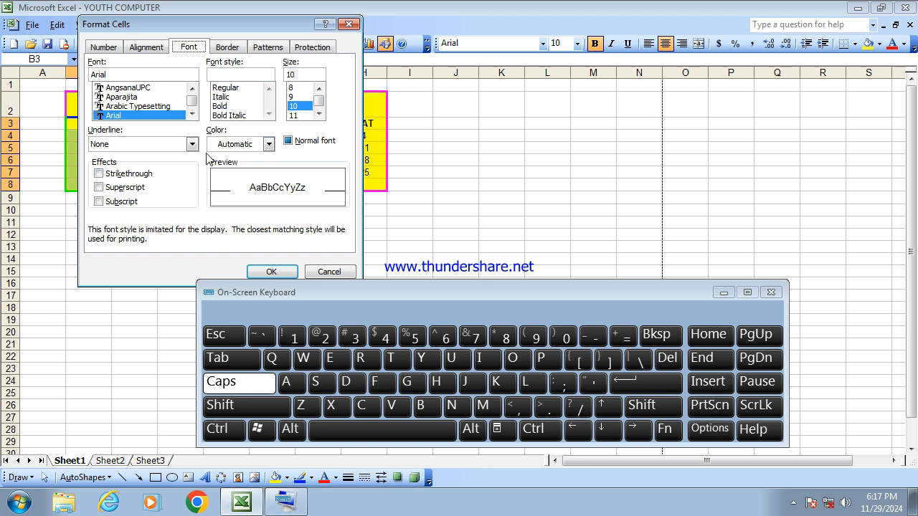
click(238, 147)
click(216, 208)
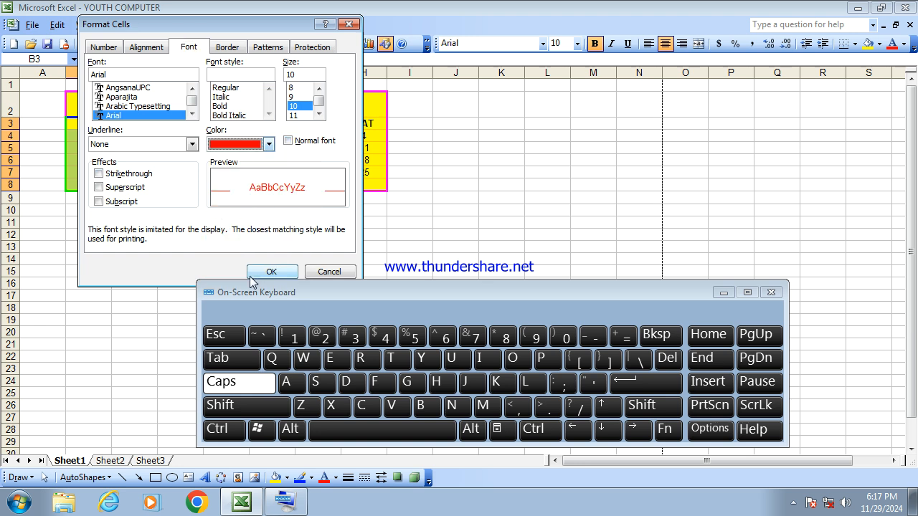
click(273, 273)
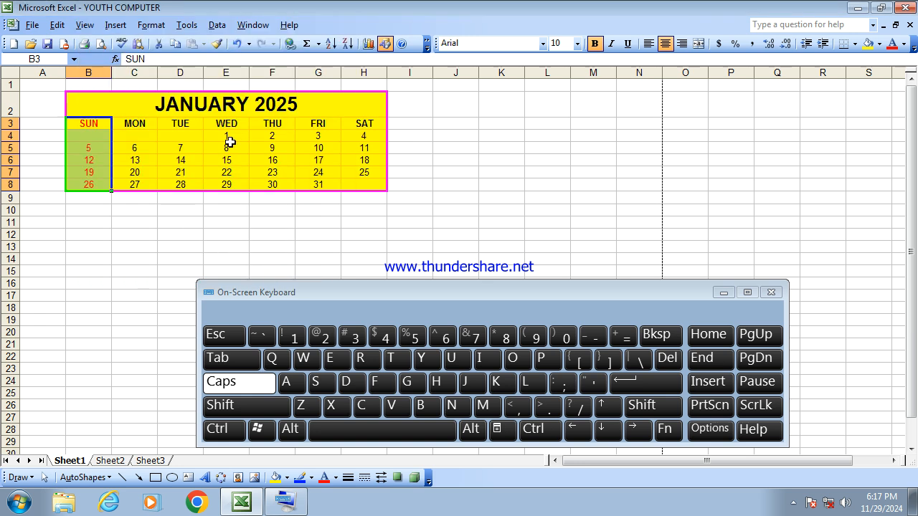
- Shade the Sunday column B3:B8 with pink fill
click(904, 44)
click(904, 45)
click(879, 44)
click(819, 142)
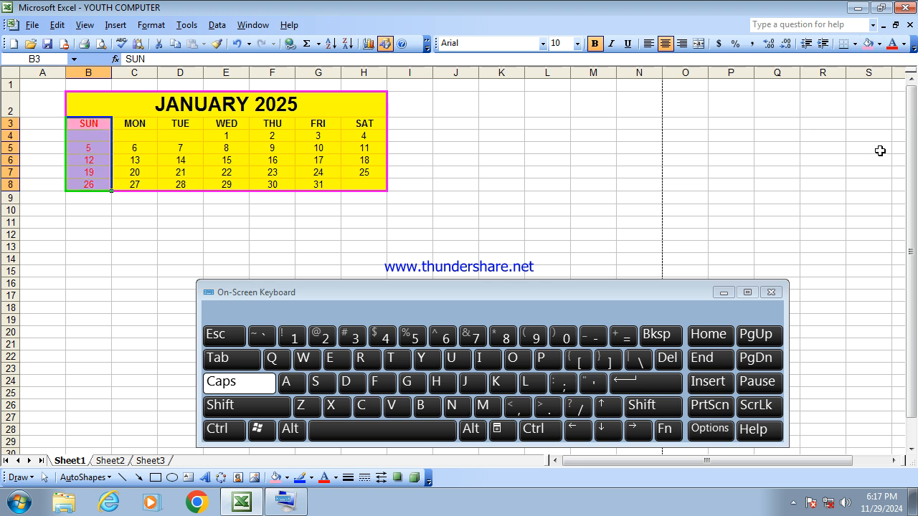
click(446, 184)
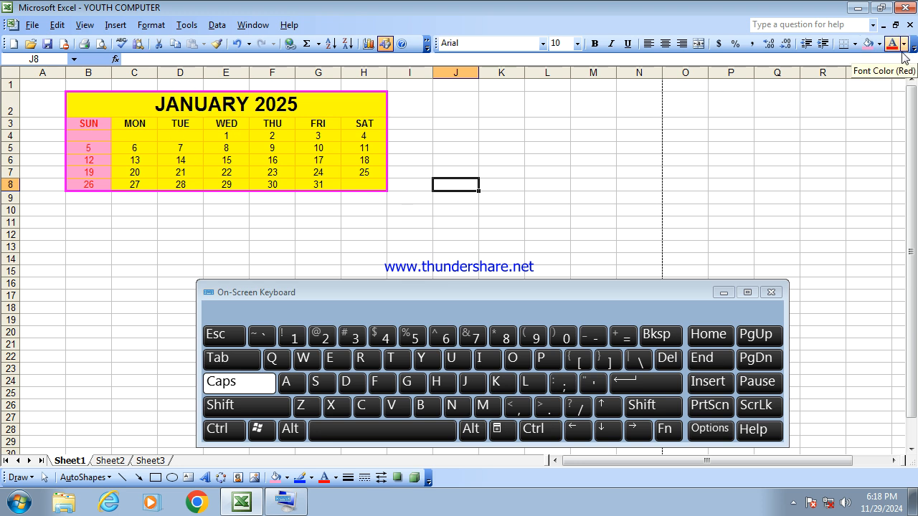
- Select the dates 23 and 15 together and color their font red
click(355, 258)
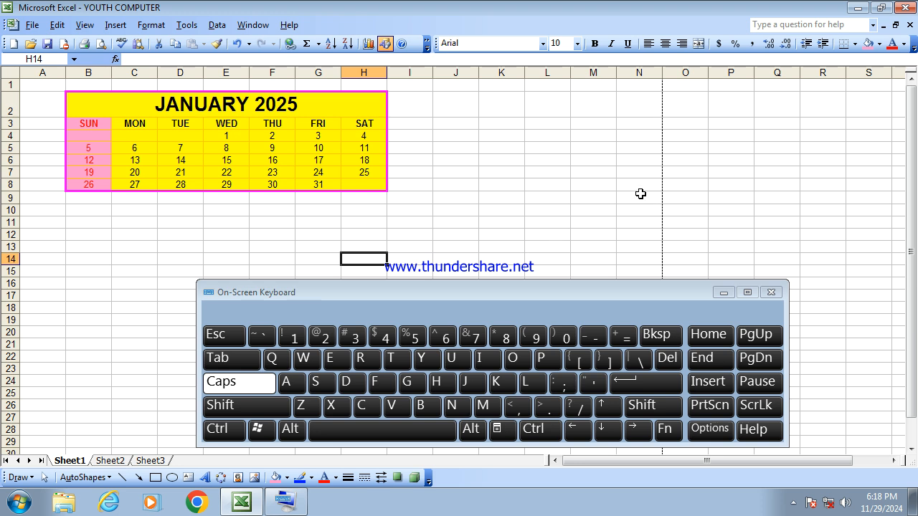
click(468, 225)
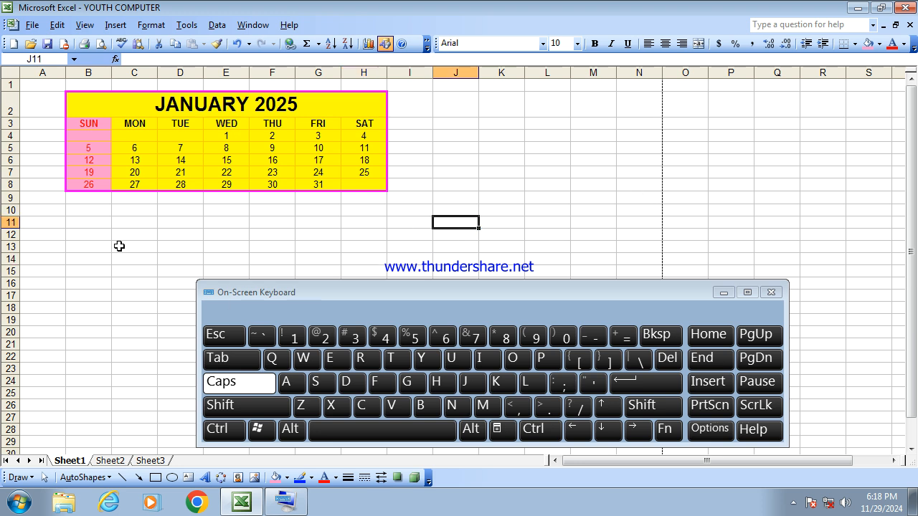
click(269, 172)
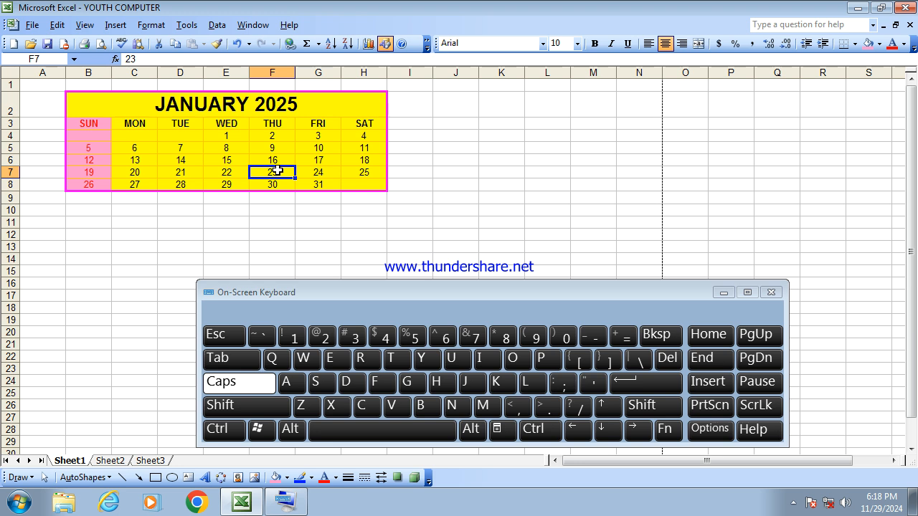
click(227, 428)
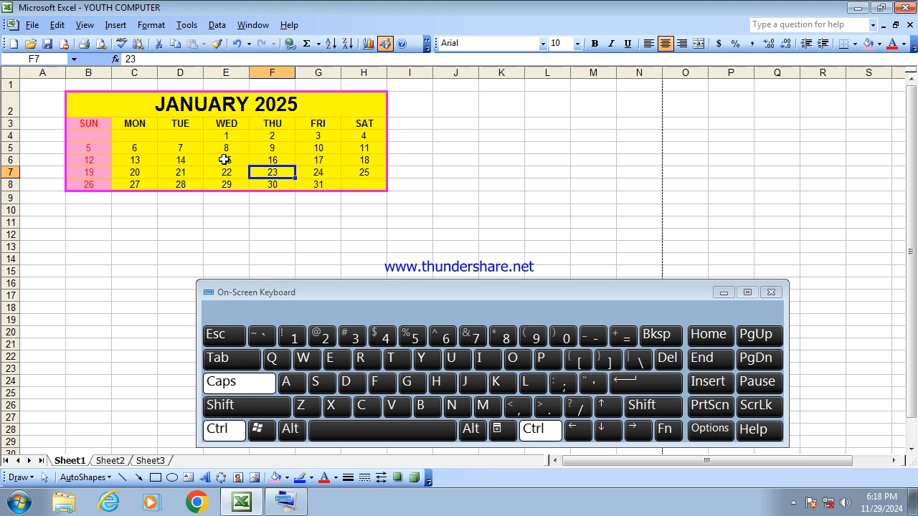
ctrl+click(225, 159)
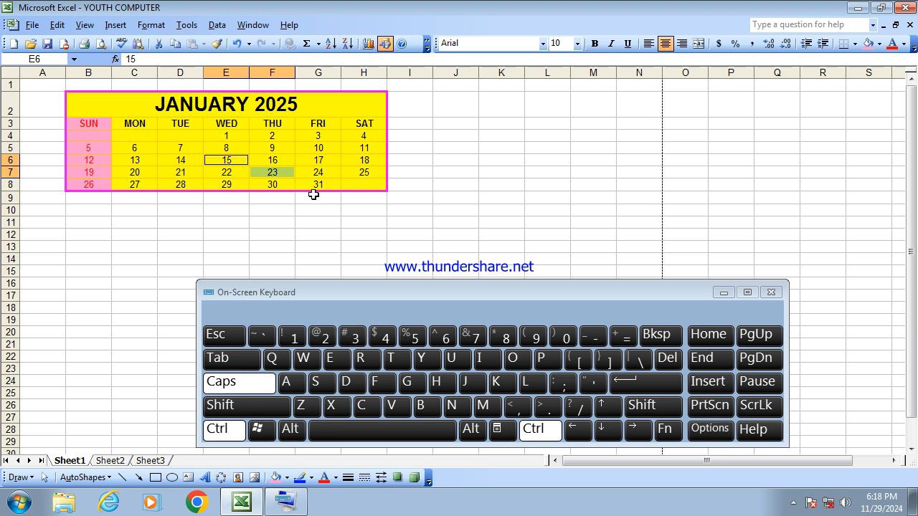
click(903, 44)
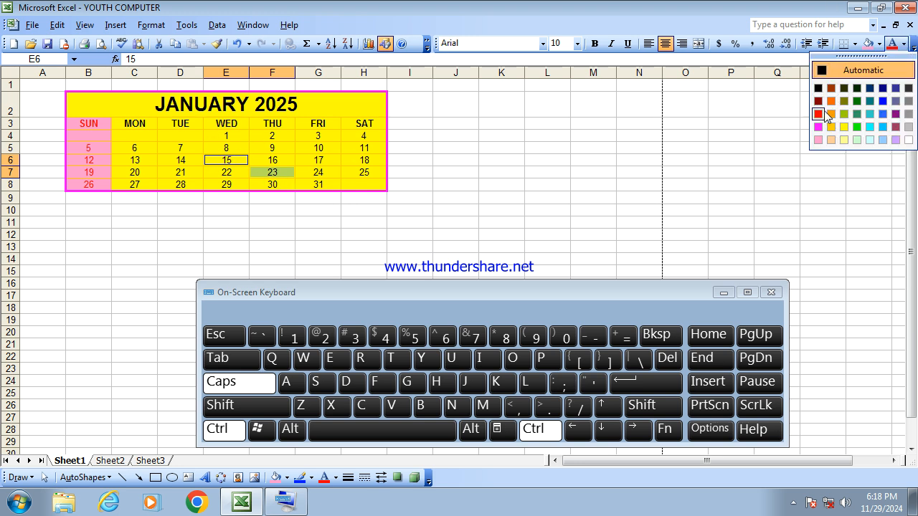
click(819, 112)
click(510, 208)
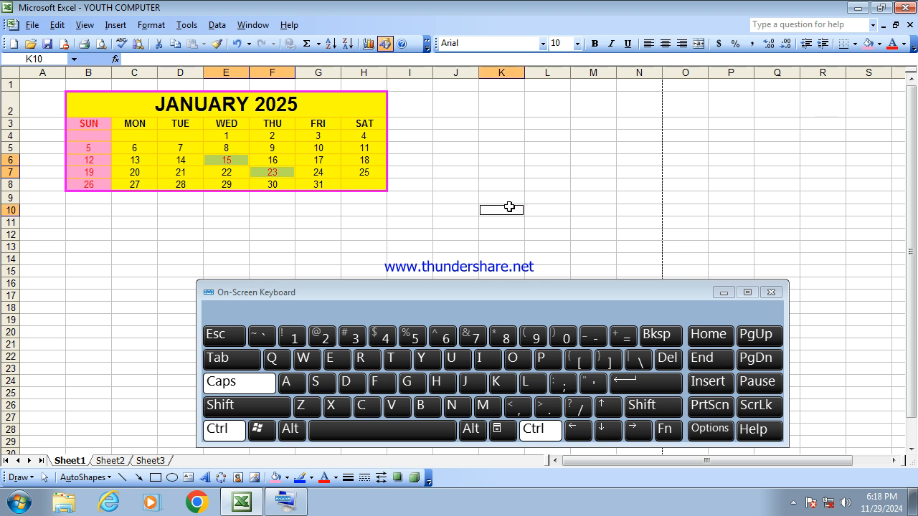
click(219, 429)
- Minimize the On-Screen Keyboard
click(557, 169)
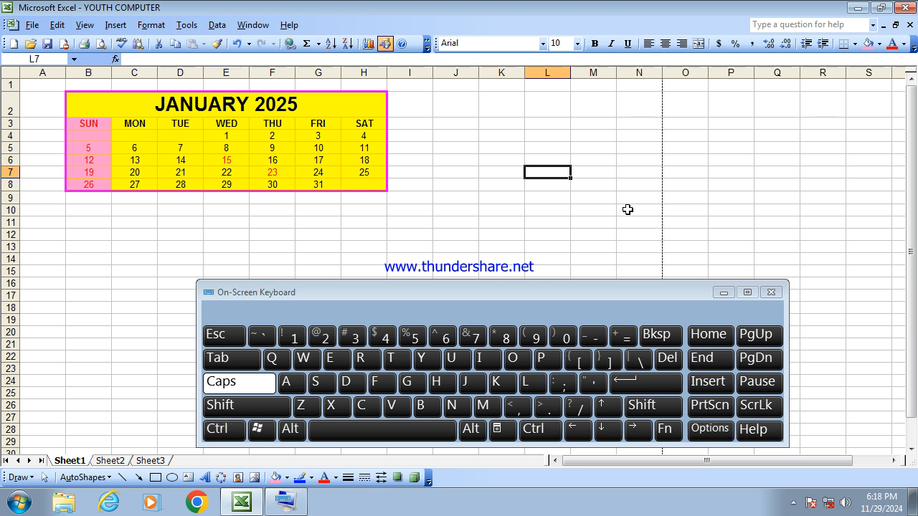
click(518, 183)
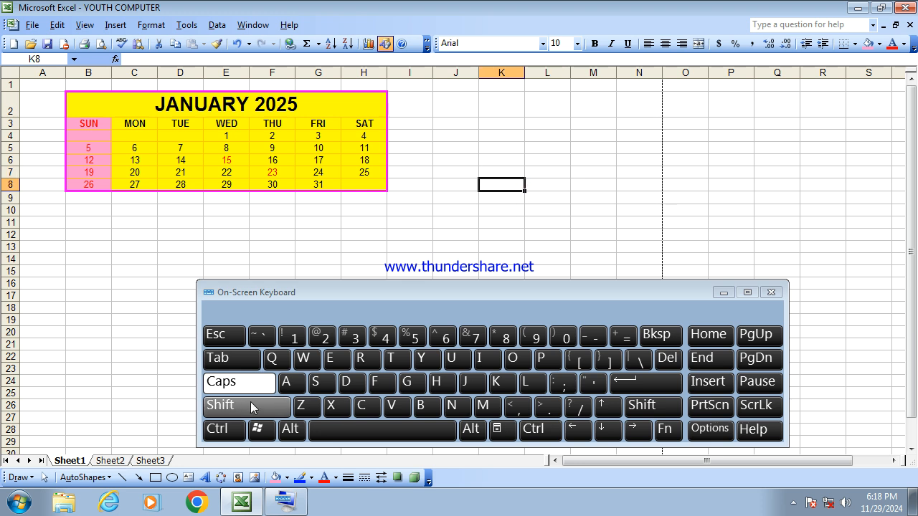
click(606, 196)
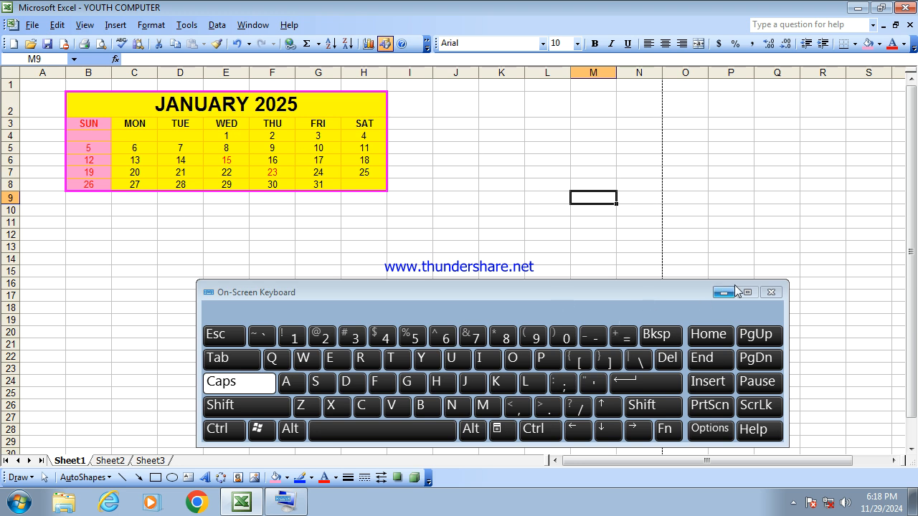
click(724, 293)
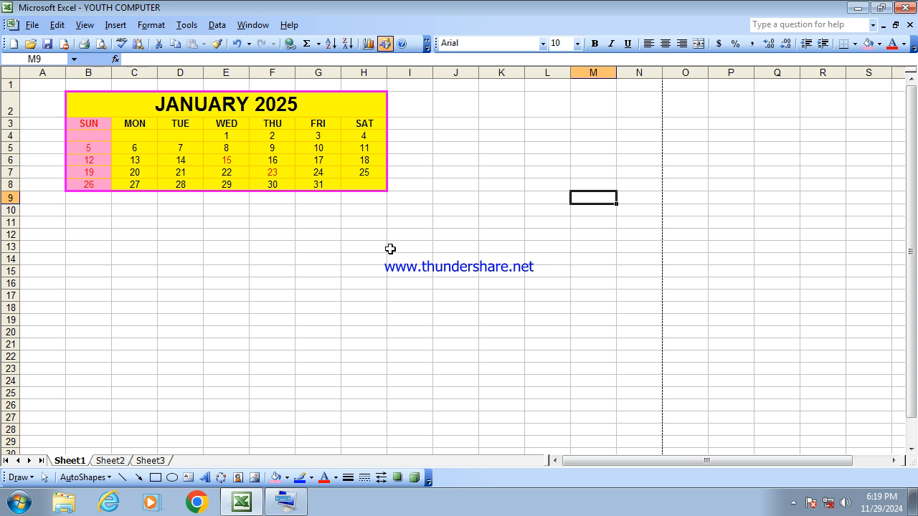
click(452, 109)
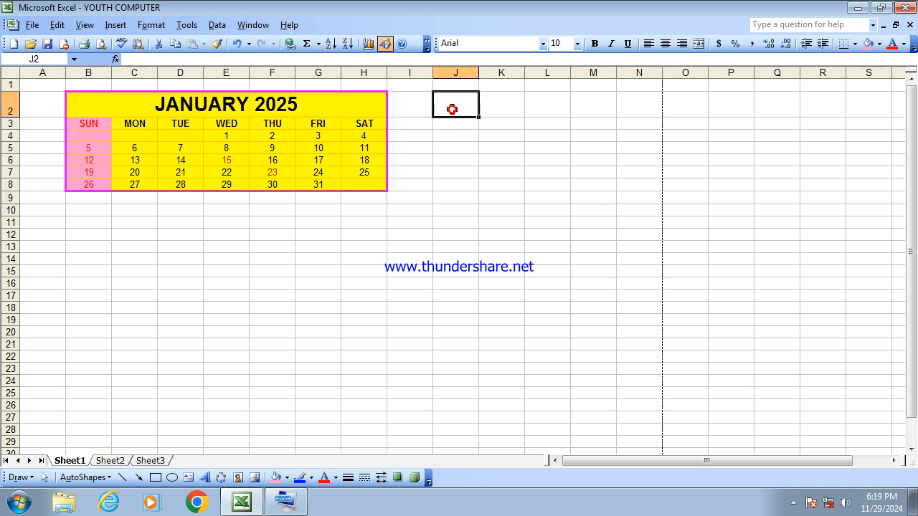
click(90, 222)
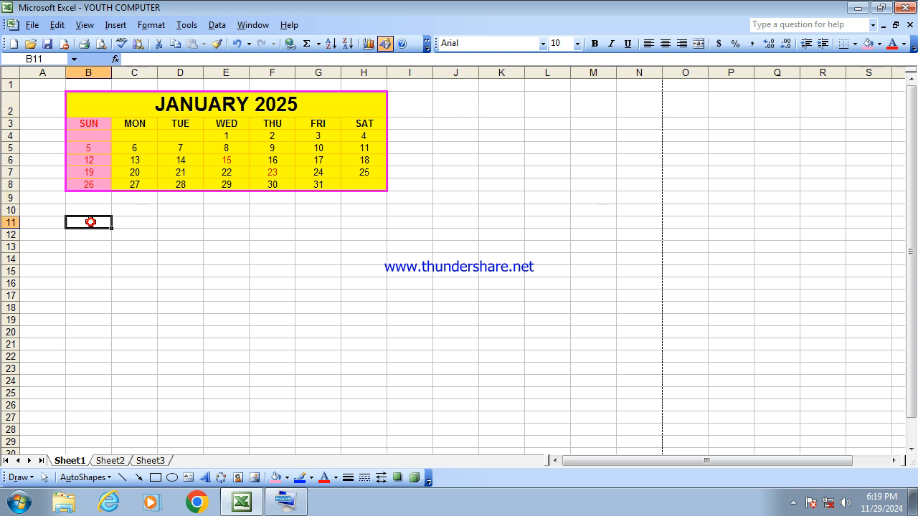
click(416, 112)
click(516, 111)
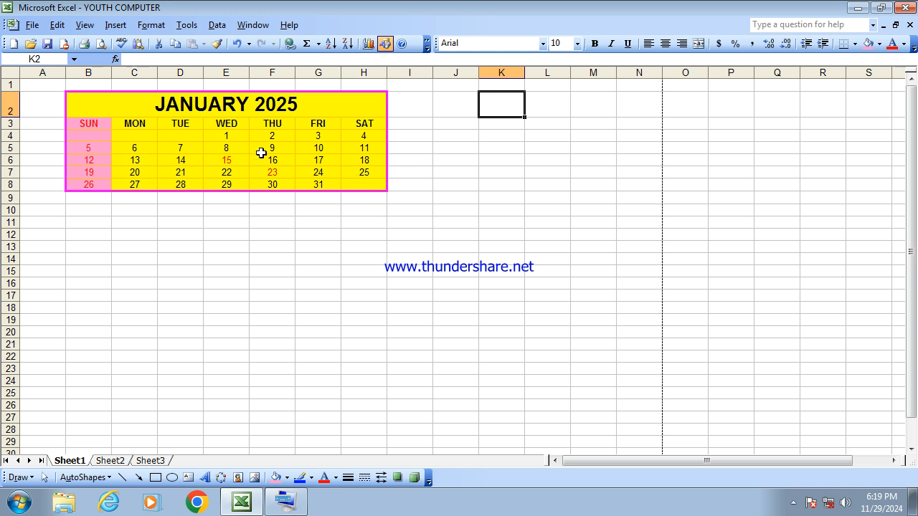
click(83, 233)
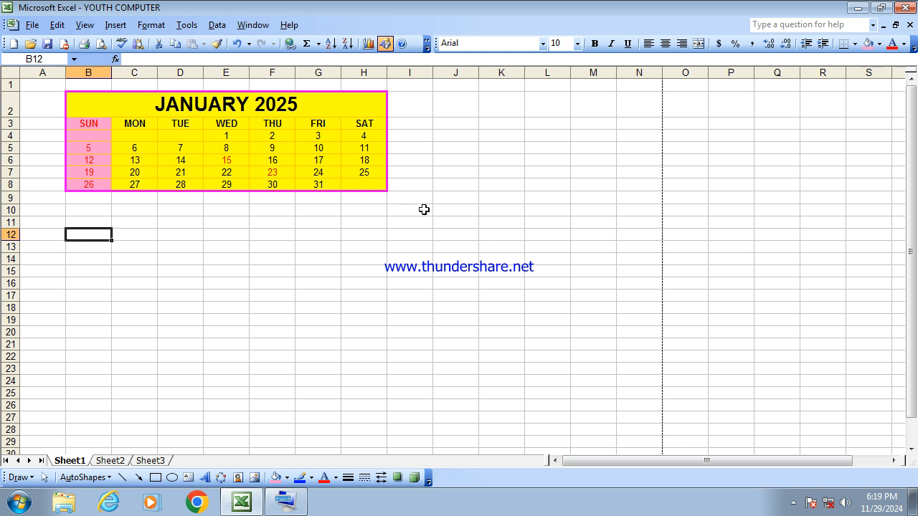
click(463, 210)
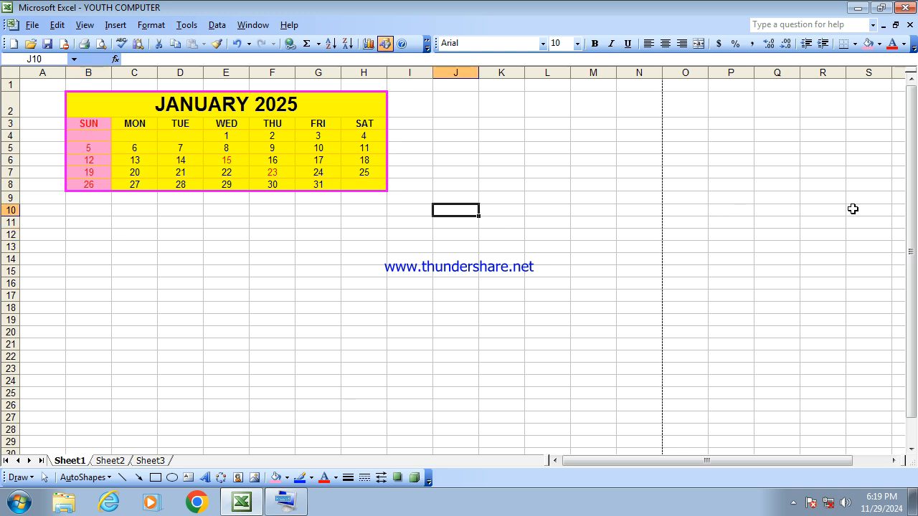
- Enter the headers ROLL, NAME, DOS and WORD across row 10 starting at cell P10
click(720, 214)
drag(647, 461, 750, 460)
click(894, 460)
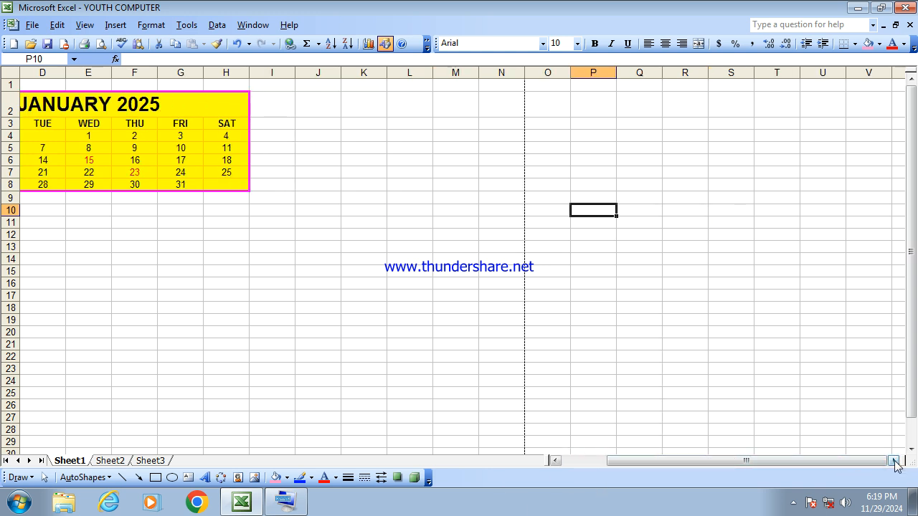
click(894, 460)
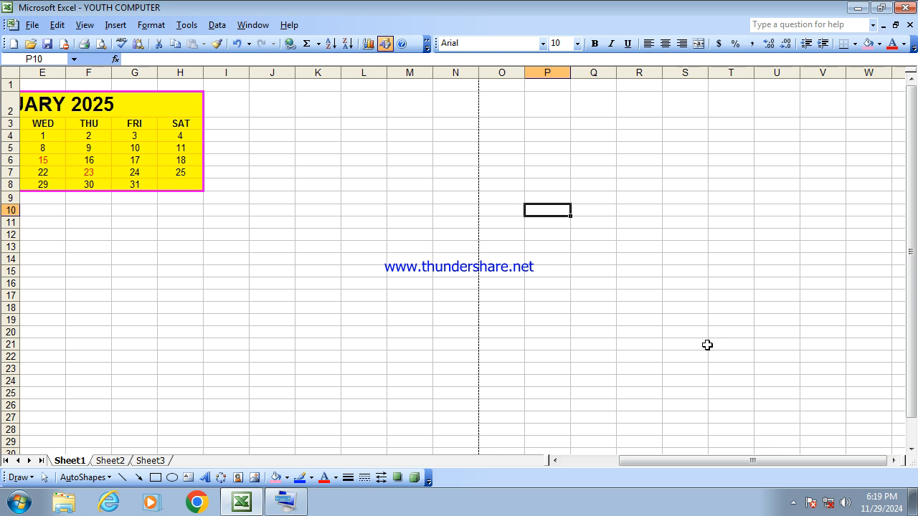
text(NAM)
key(BackSpace)
key(BackSpace)
key(BackSpace)
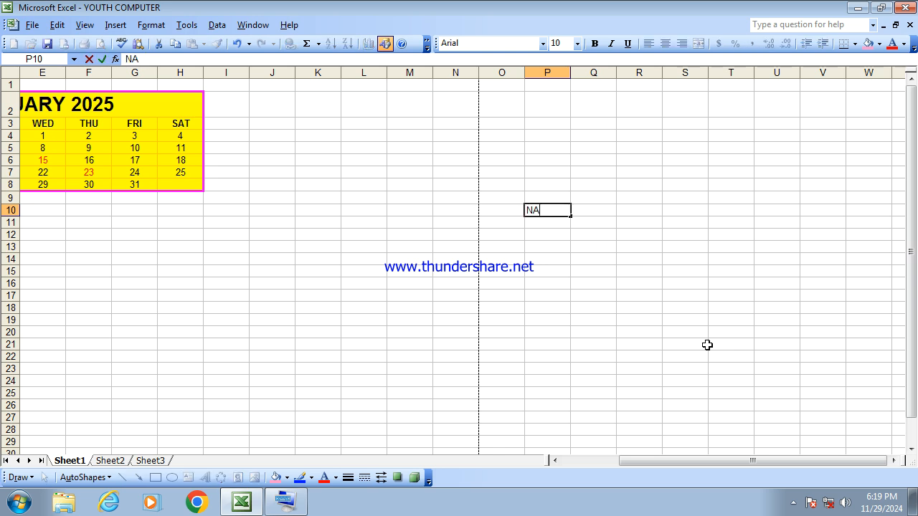
text(ROLL)
key(Tab)
text(NAME)
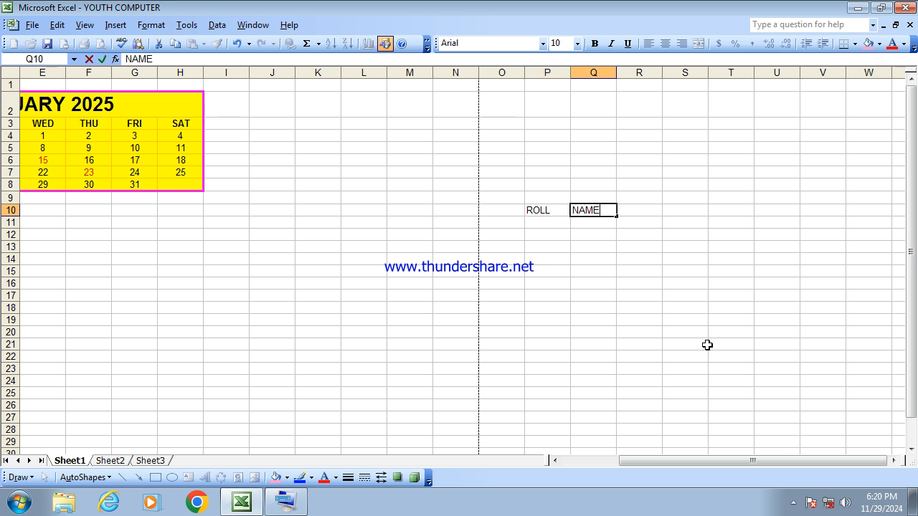
key(Tab)
text(DOS)
key(Tab)
text(WORD)
key(Tab)
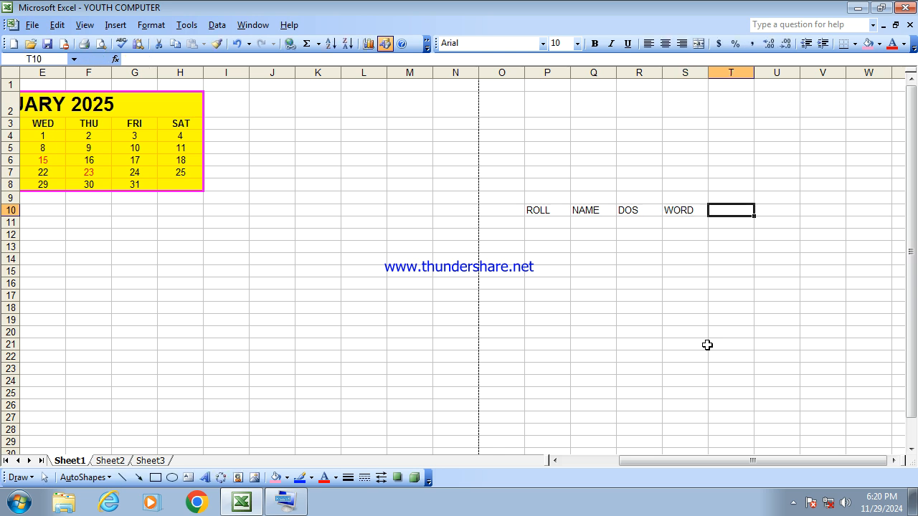
- Replace S10 with WINDOWS and add the headers WORD, EXCEL and TOTAL in T10 to V10
text(E)
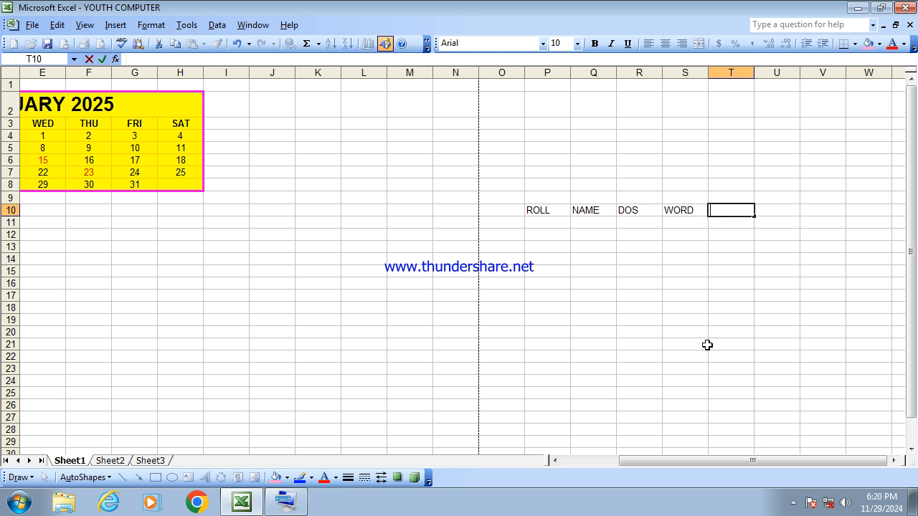
text(WI)
key(Left)
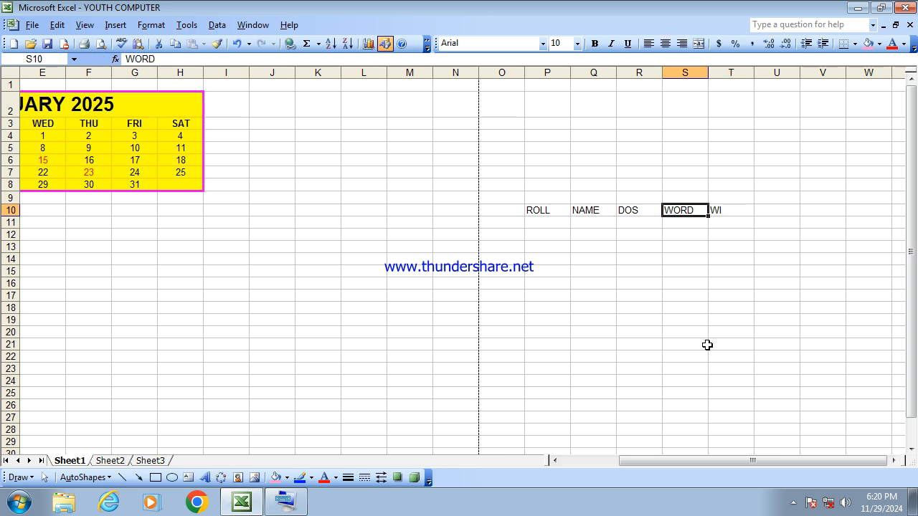
text(WINDOWS)
key(Right)
text(WI)
key(BackSpace)
text(ORD)
key(Right)
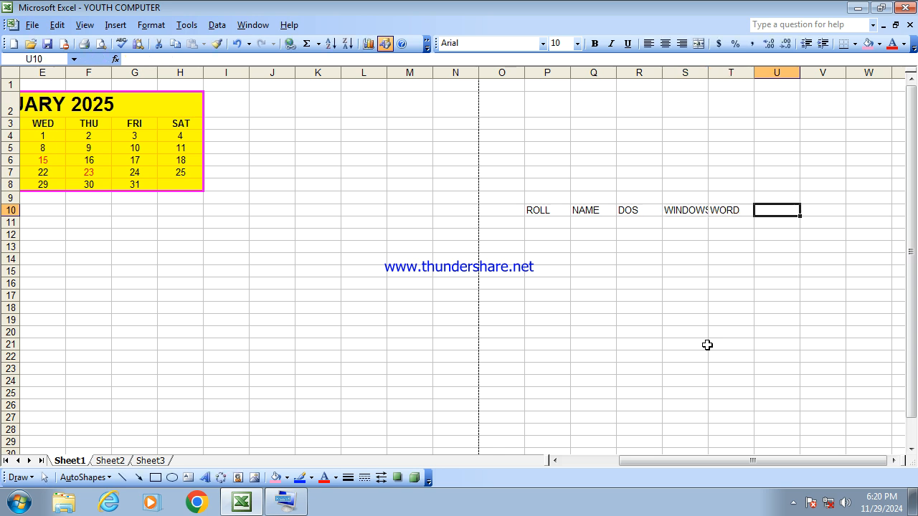
text(EXCEL)
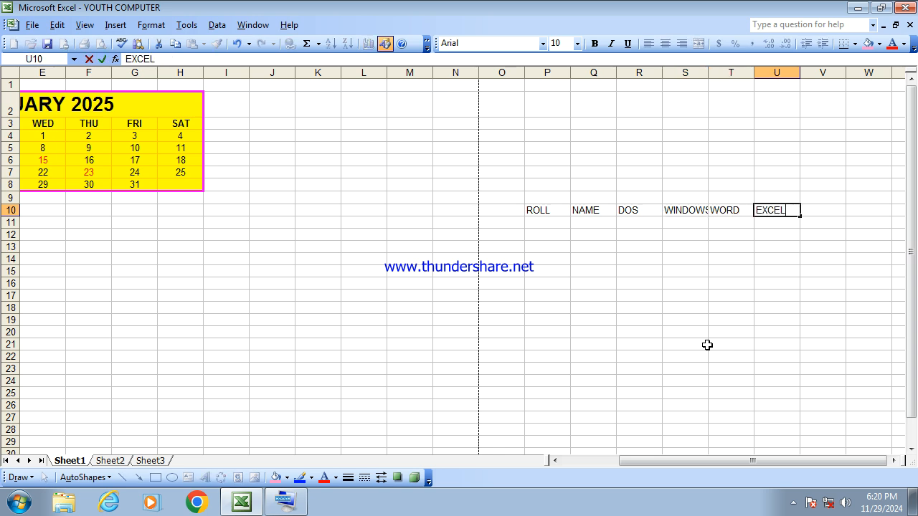
key(Right)
text(TOTAL)
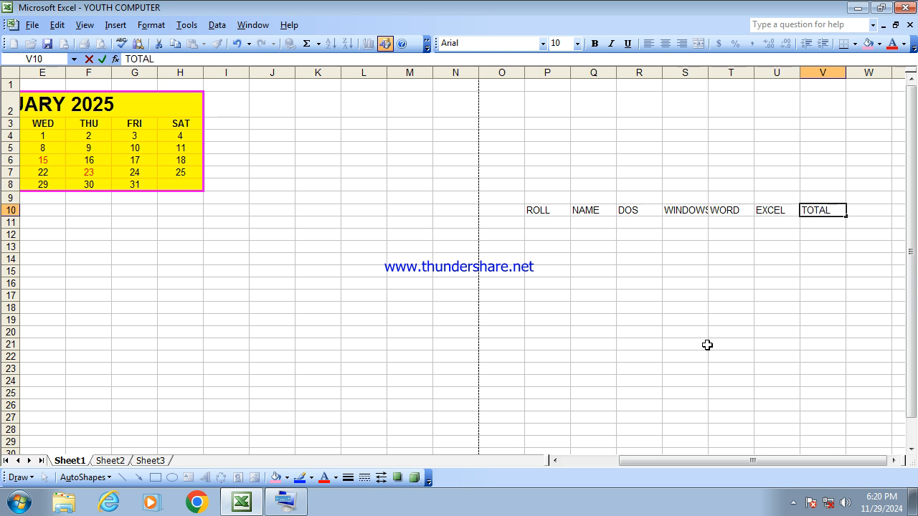
key(Return)
- Autofit column S to its header width and make the header row P10:V10 bold
click(682, 332)
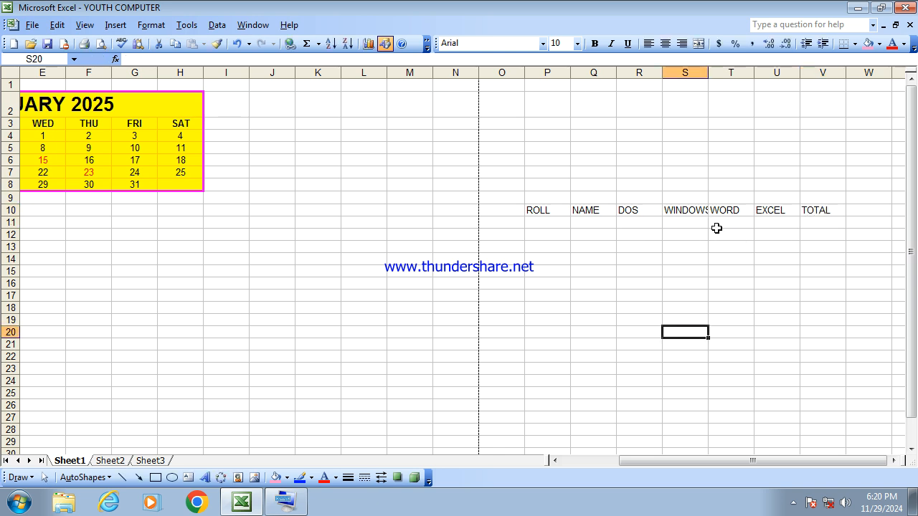
double_click(709, 74)
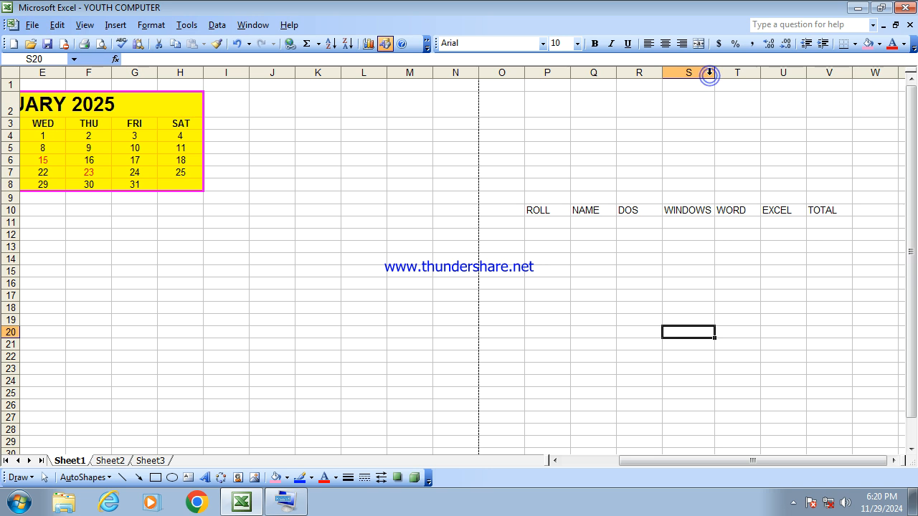
click(530, 210)
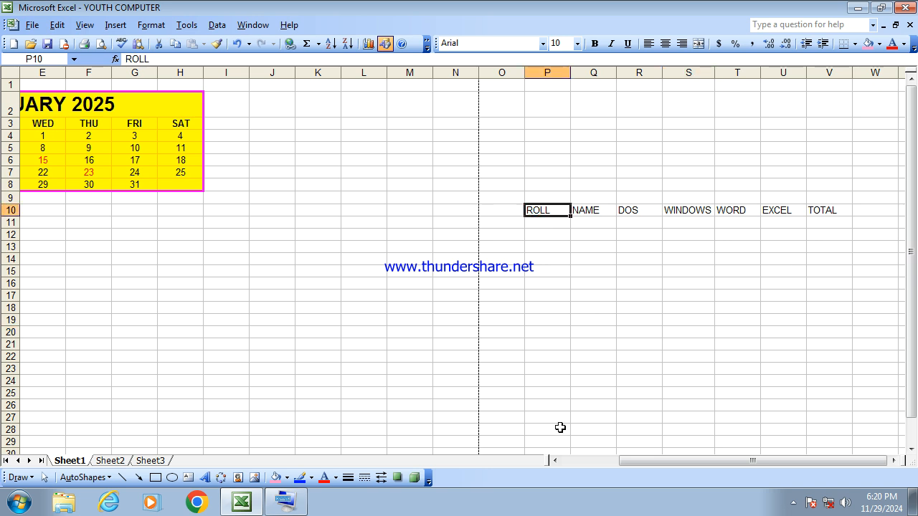
key(shift+Right)
key(shift+Right)
key(shift+Right)
key(shift+Right)
key(shift+Right)
key(shift+Right)
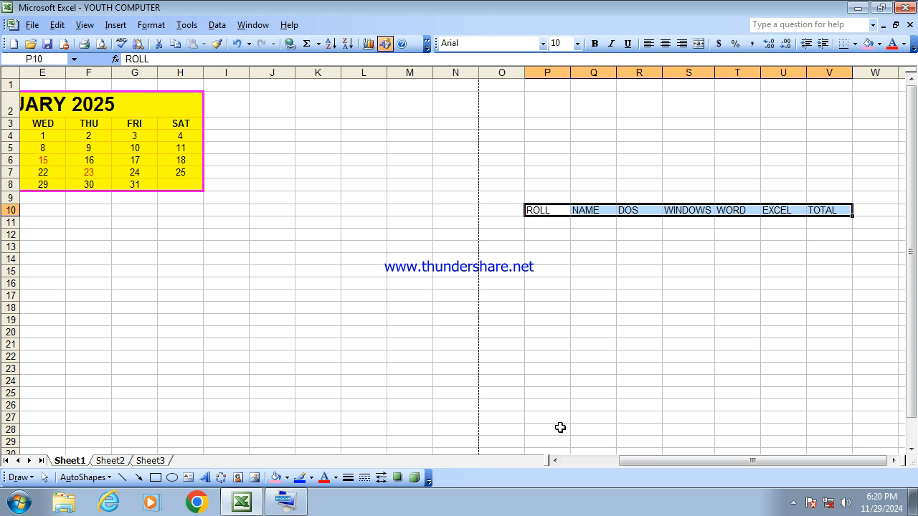
key(ctrl+b)
- Enter the first student row: roll 1, the student's name, DOS 44, WINDOWS 22, WORD 50, EXCEL 48
click(738, 330)
click(549, 223)
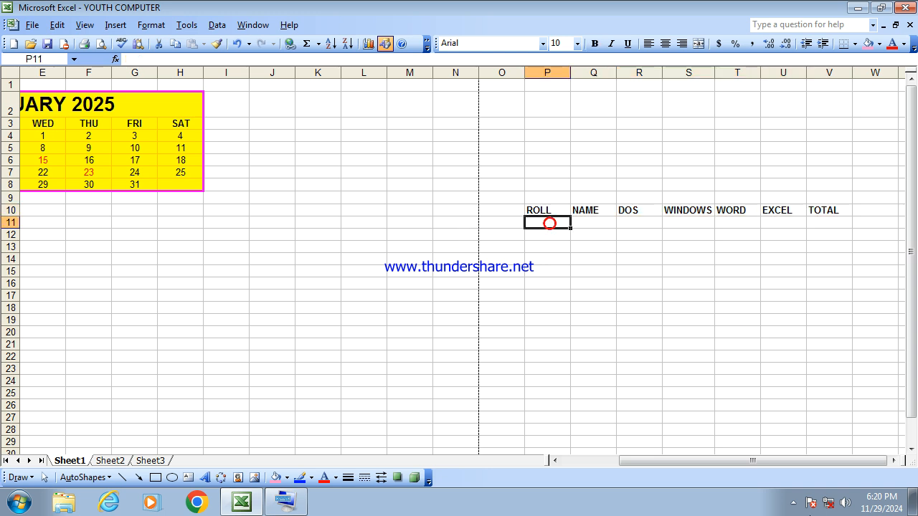
text(1)
key(Tab)
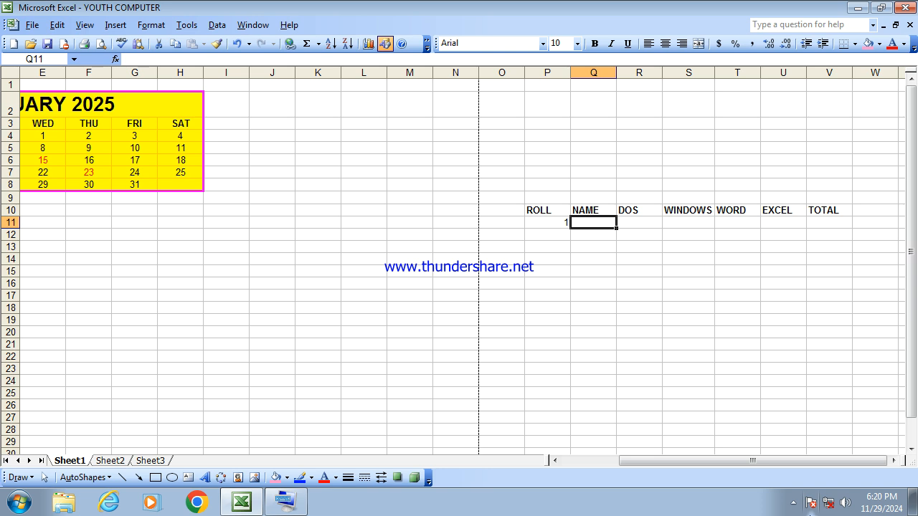
text(PRATAB DAS)
key(Tab)
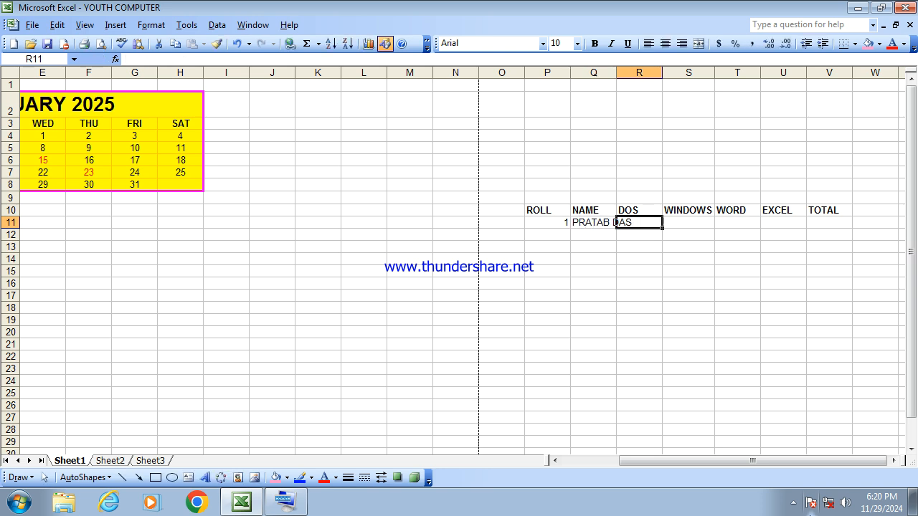
text(44)
key(Tab)
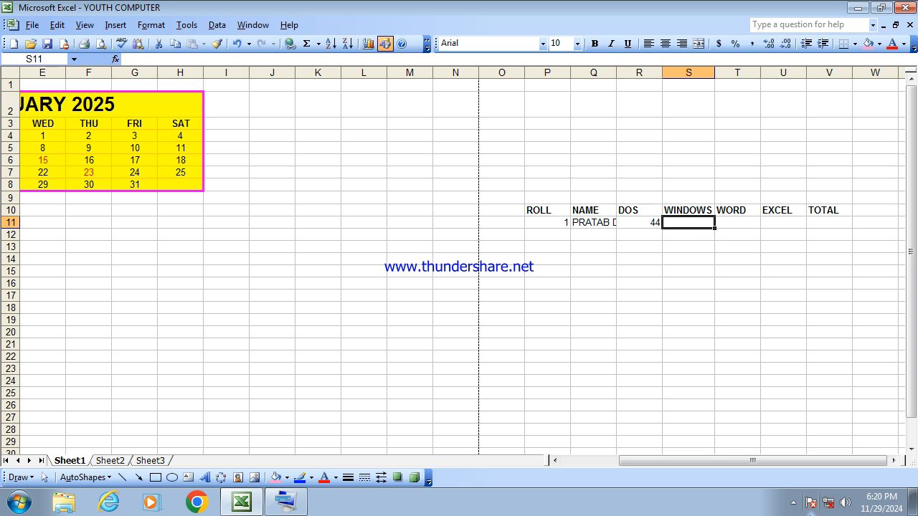
text(22)
key(Tab)
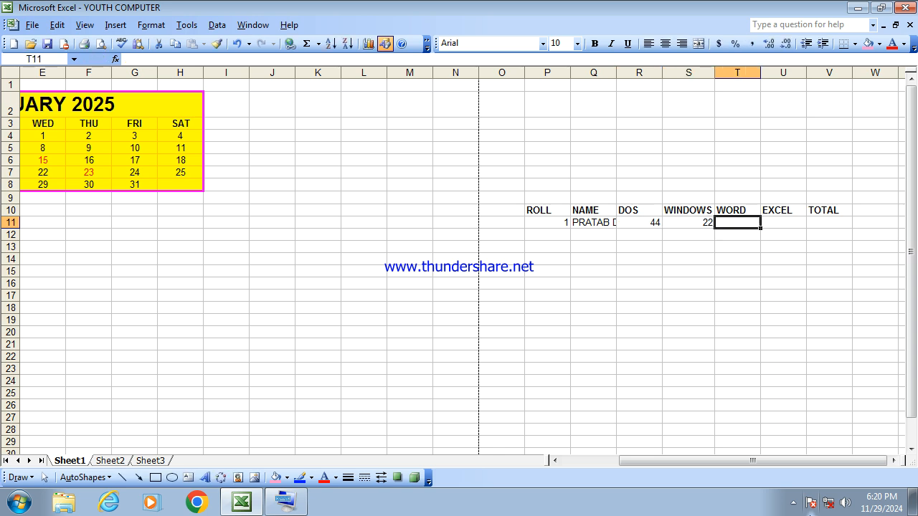
text(50)
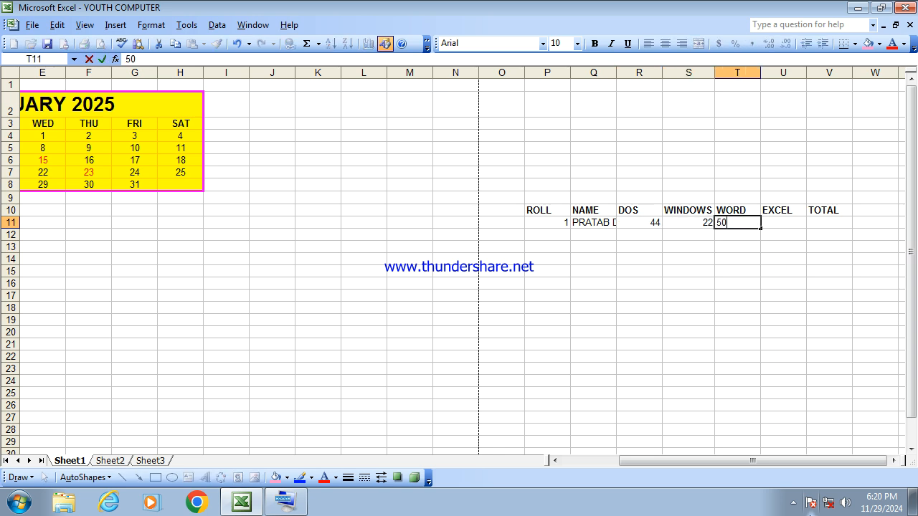
key(Tab)
text(48)
key(Return)
- Enter the second student row: roll 2, the student's name, DOS 23, WINDOWS 28, WORD 47, EXCEL 47
key(Left)
key(Left)
key(Left)
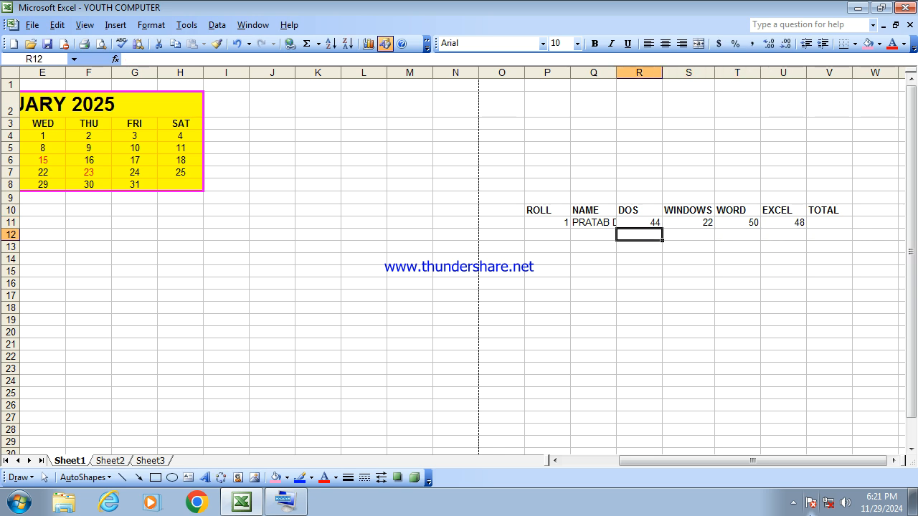
key(Left)
key(Left)
text(2)
key(Tab)
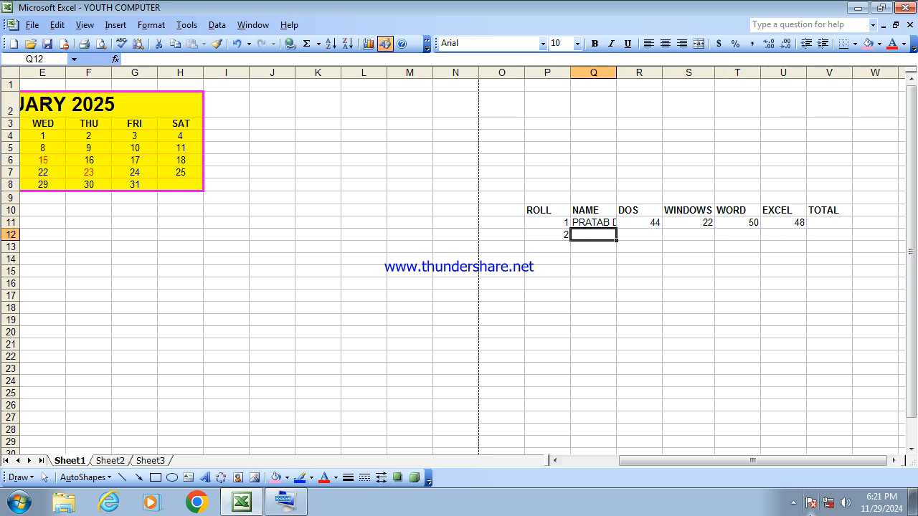
text(SAMIR PA)
key(Tab)
text(23)
key(Tab)
text(28)
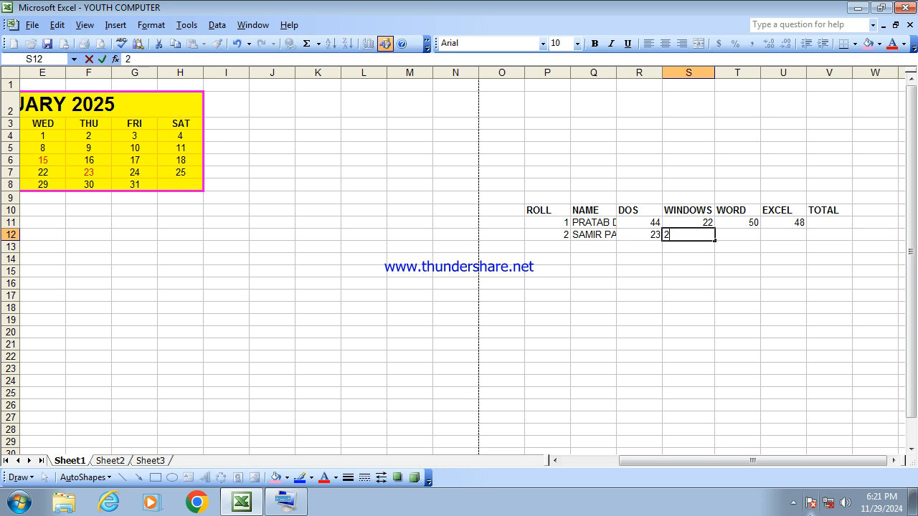
key(Tab)
text(47)
key(Tab)
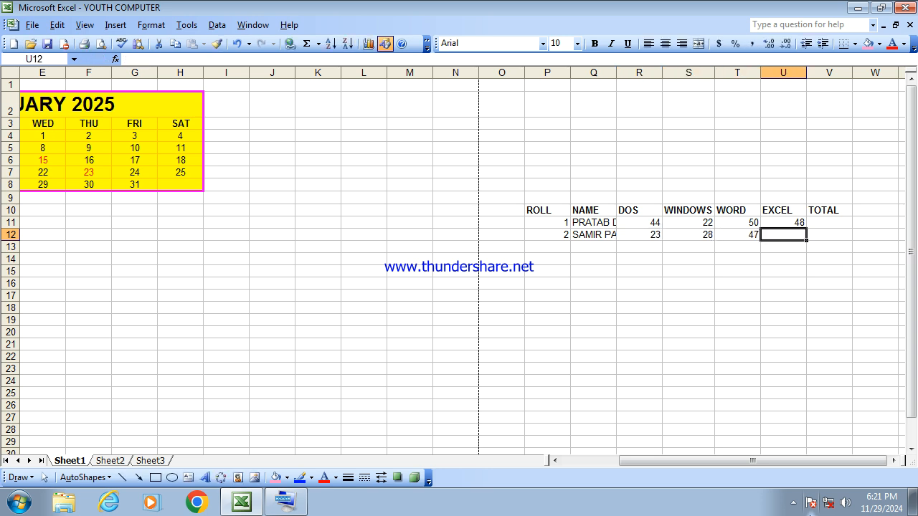
text(47)
key(Return)
- Enter the third student row: roll 3, the student's name, DOS 12, WINDOWS 48, WORD 44, EXCEL 50
key(Left)
key(Left)
key(Left)
key(Left)
key(Left)
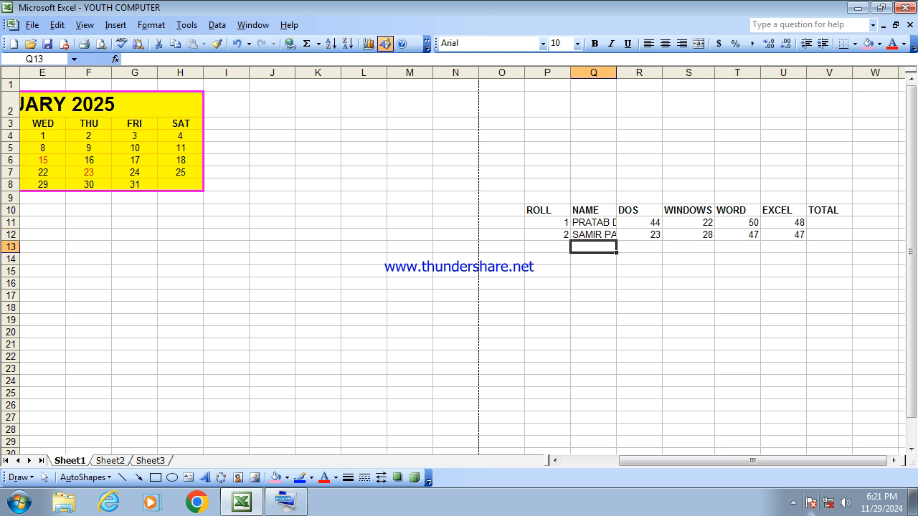
text(3)
key(Tab)
text(MITHU NAN)
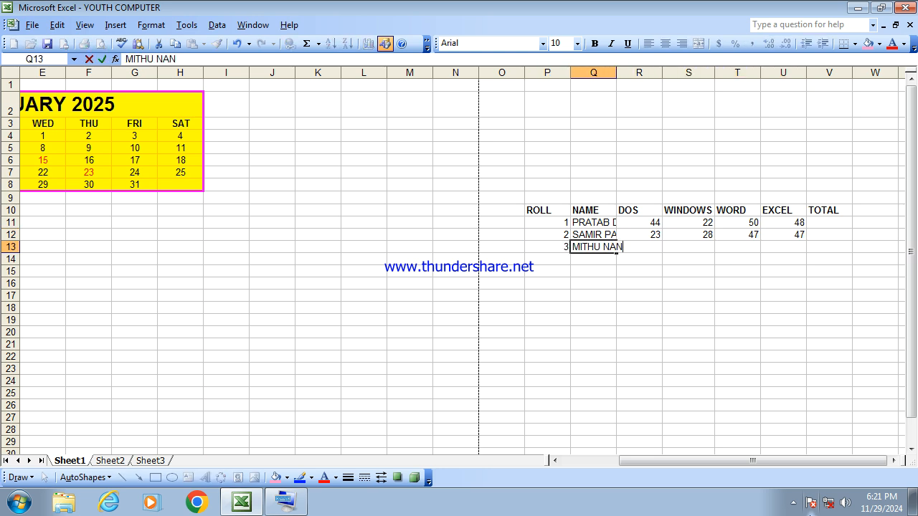
key(Tab)
text(12)
key(Tab)
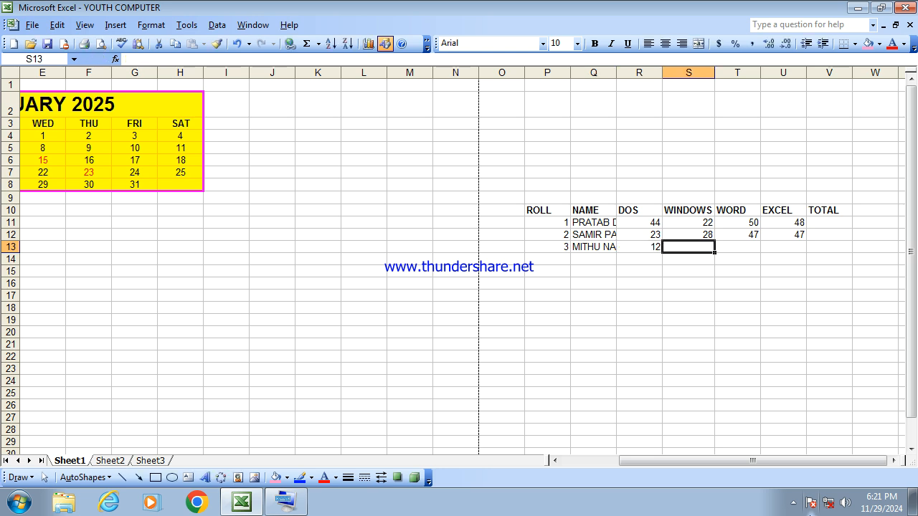
text(48)
key(Tab)
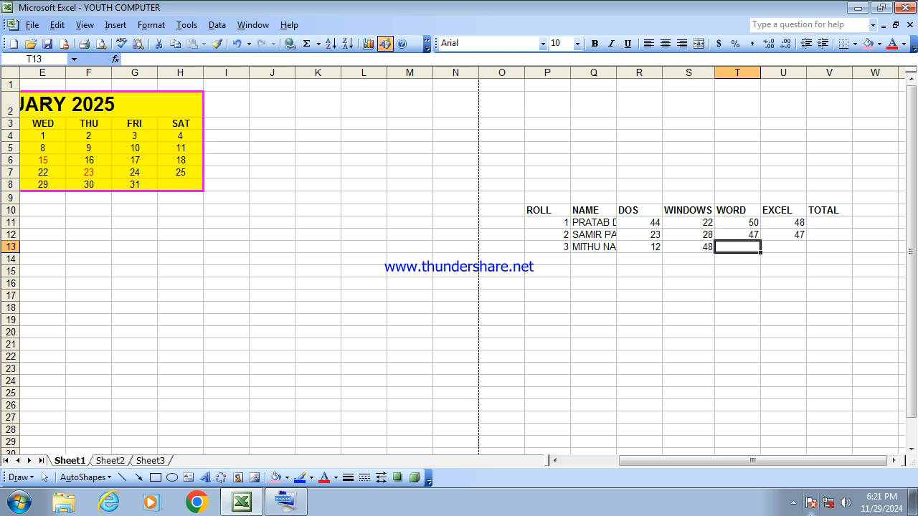
text(44)
key(Tab)
text(50)
key(Return)
- Enter the fourth student row: roll 4, the student's name, DOS 48, WINDOWS 37, WORD 46, EXCEL 50
key(Left)
key(Left)
key(Left)
key(Left)
key(Left)
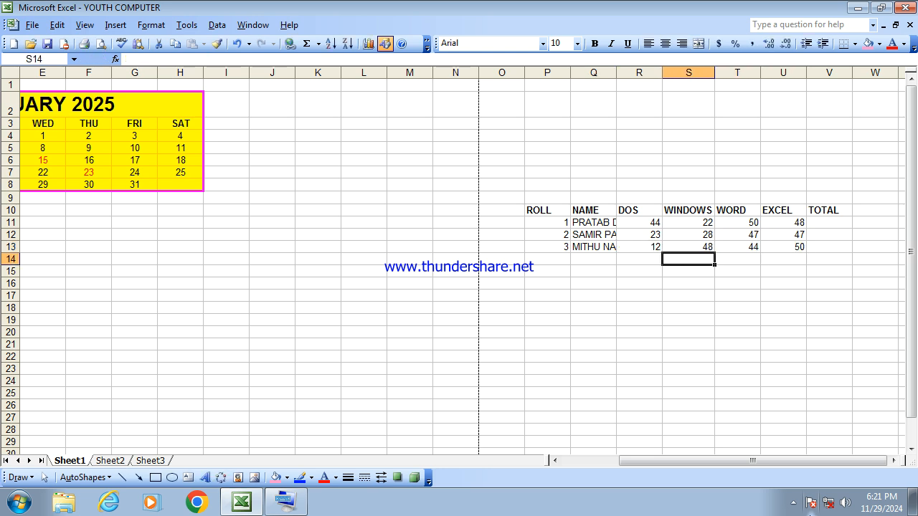
text(4)
key(Tab)
text(RAJIB SAHA)
key(Tab)
text(48)
key(Tab)
text(37)
key(Tab)
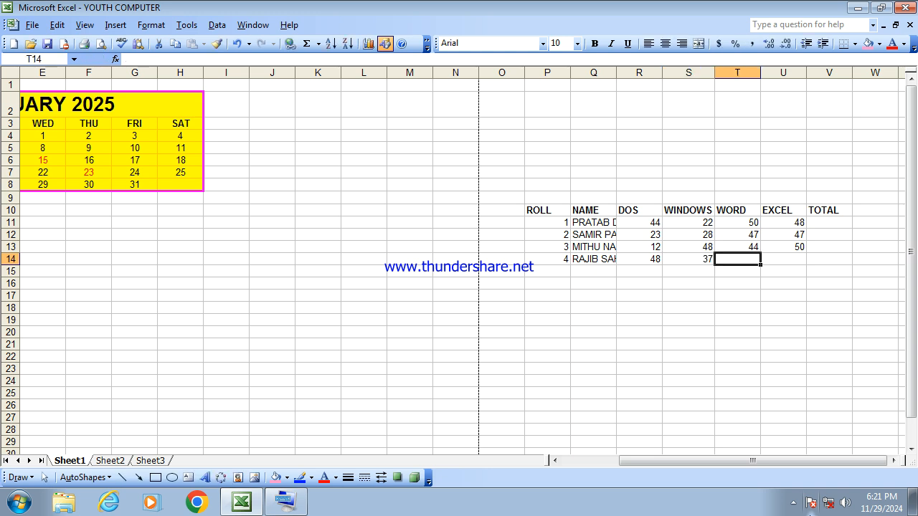
text(46)
key(Tab)
text(50)
key(Down)
key(Left)
key(Left)
key(Left)
key(Left)
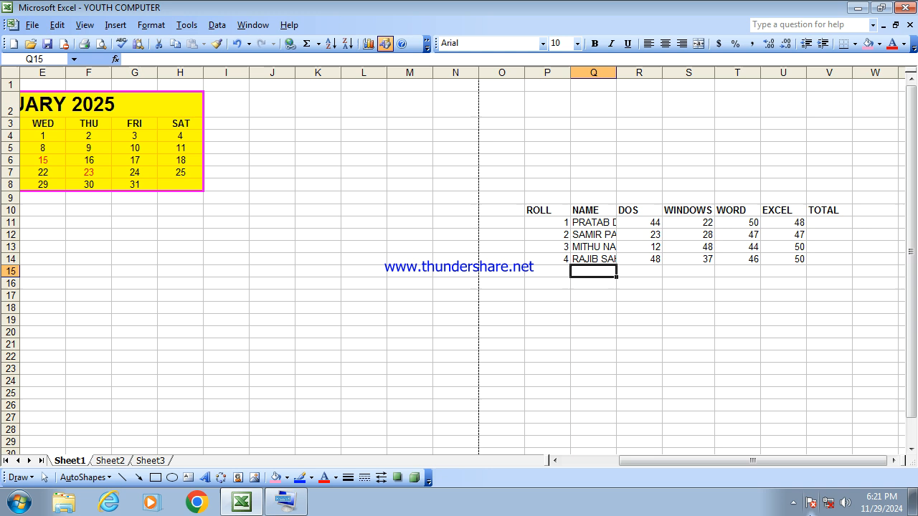
- Autofit the NAME column so the full student names show
double_click(617, 72)
click(801, 330)
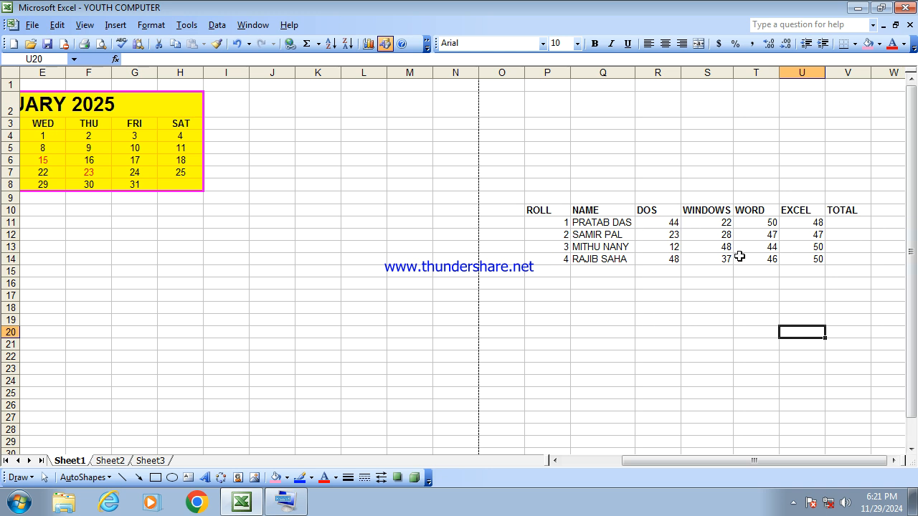
- Enter a SUM formula in the first student's TOTAL cell adding the DOS through EXCEL marks, R11:U11
click(856, 229)
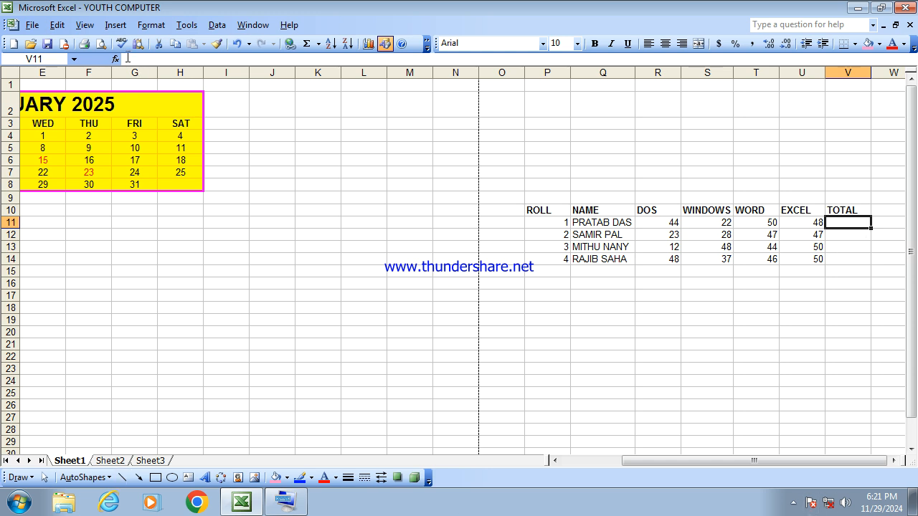
click(133, 60)
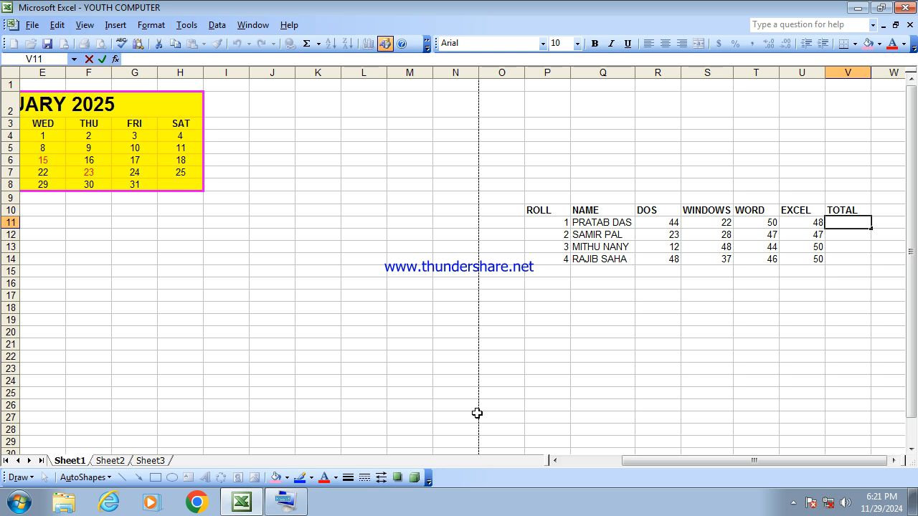
text(=SUM)
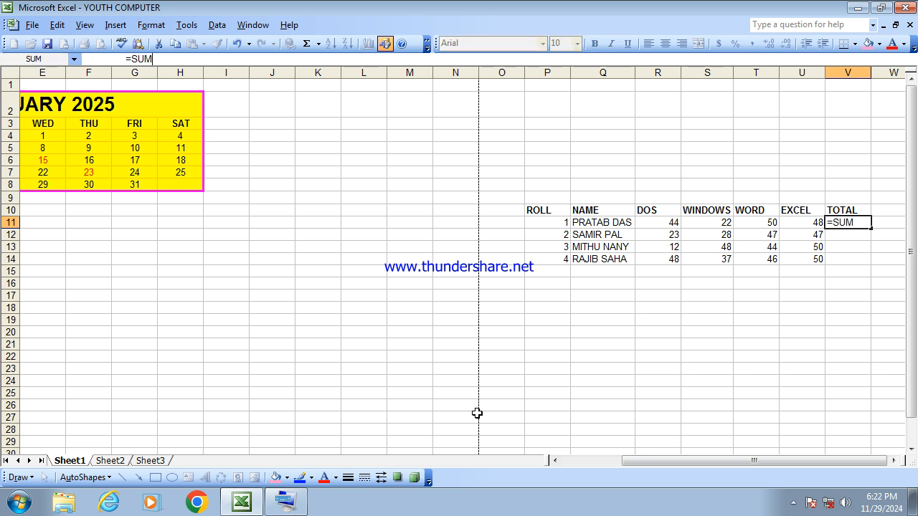
text(()
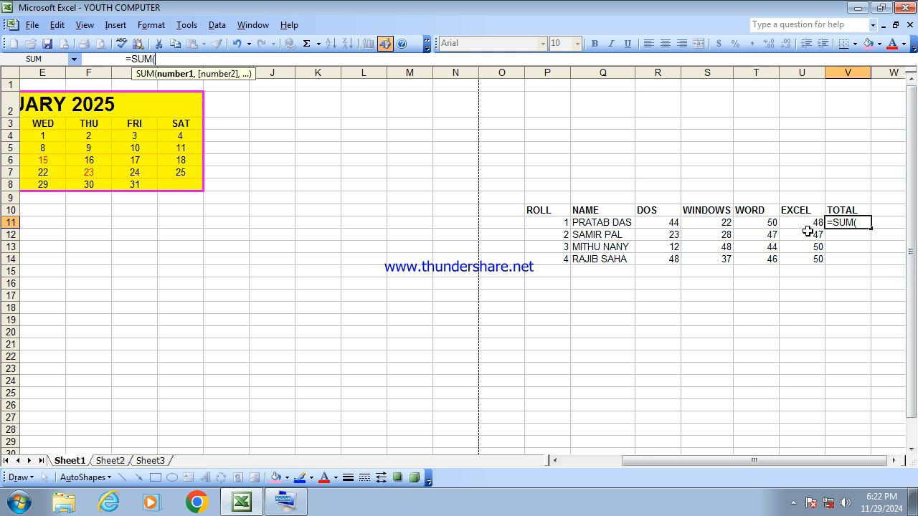
click(646, 222)
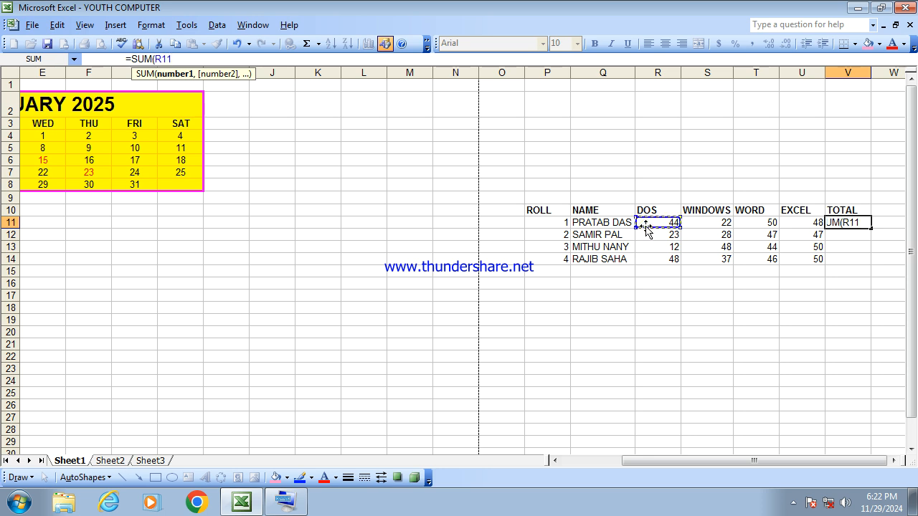
click(286, 502)
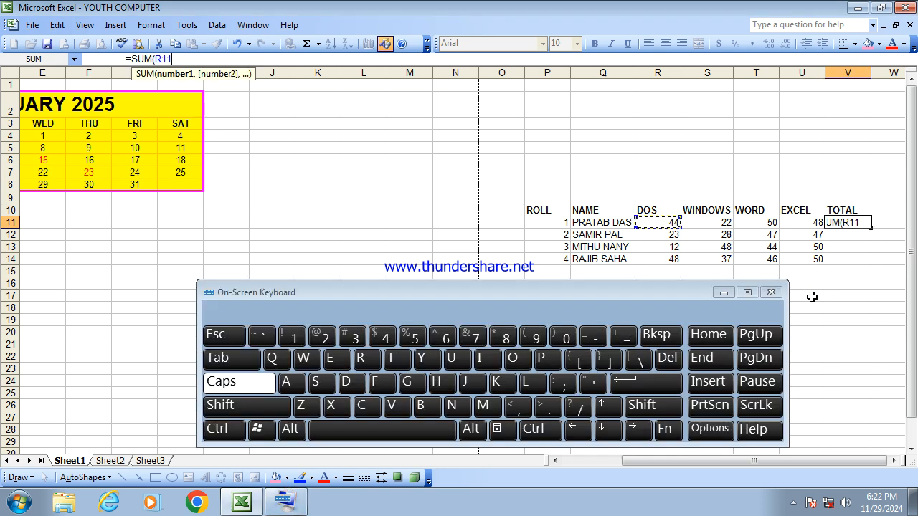
click(654, 407)
click(639, 428)
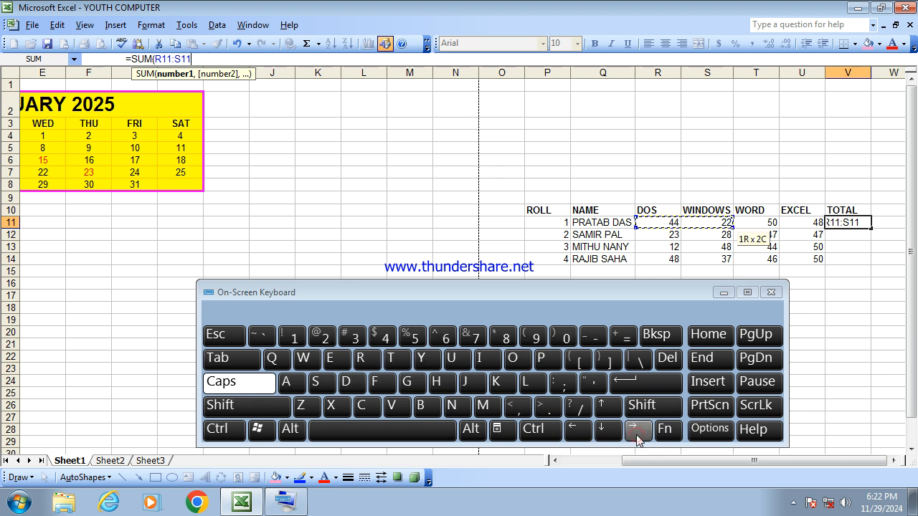
click(652, 406)
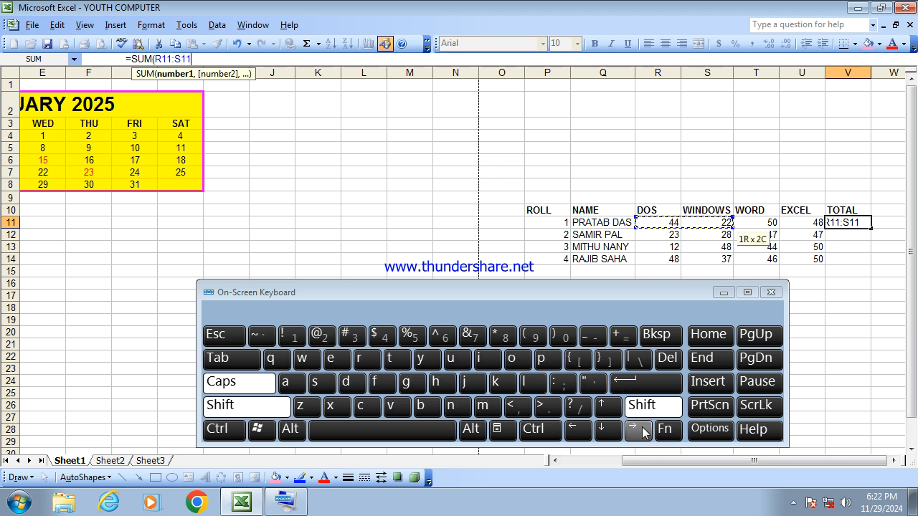
click(641, 430)
click(640, 430)
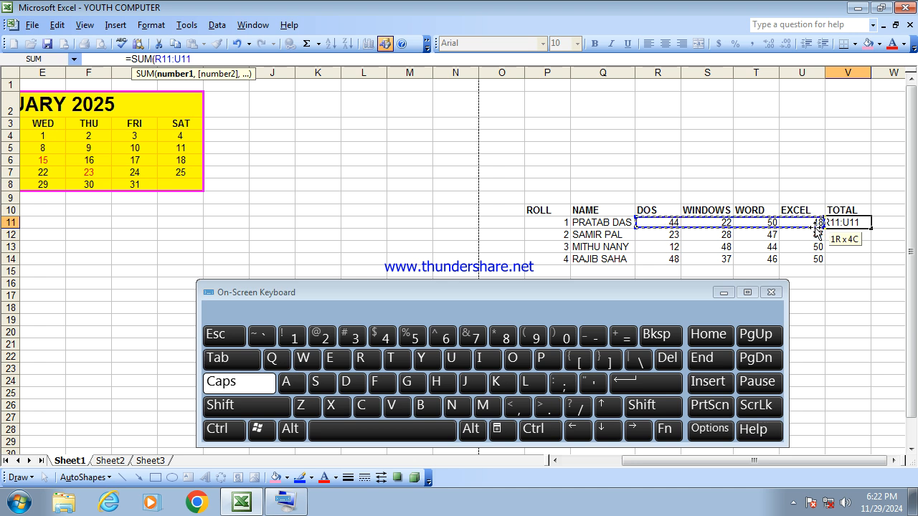
click(194, 59)
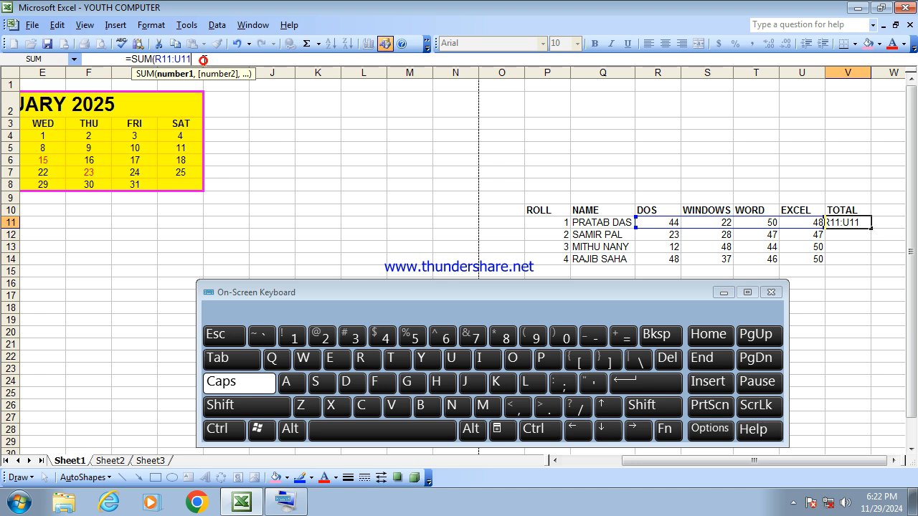
text())
key(Return)
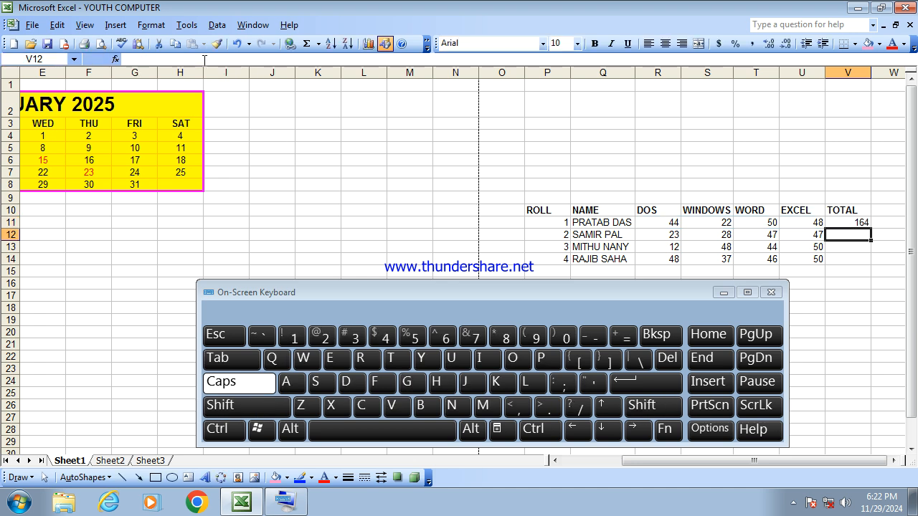
- Copy the total formula down to the other three students with the fill handle, then clear those copied totals
click(851, 220)
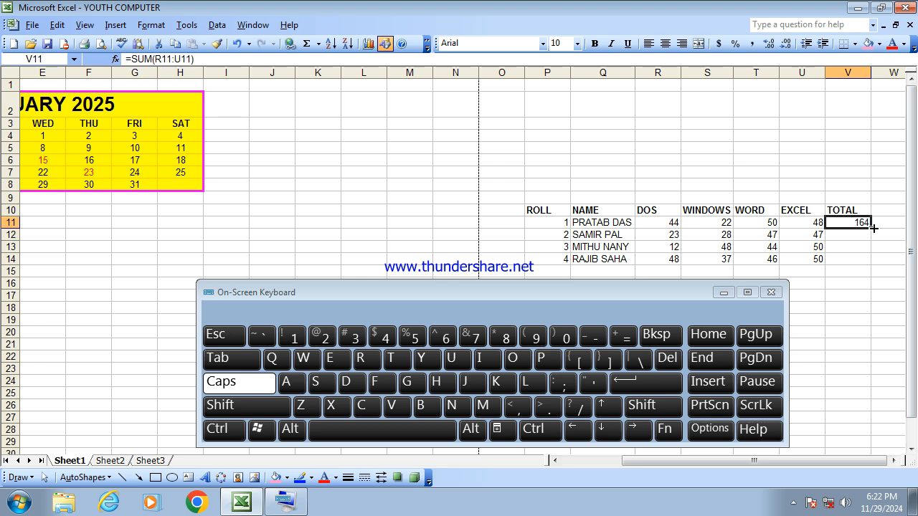
drag(872, 227, 874, 263)
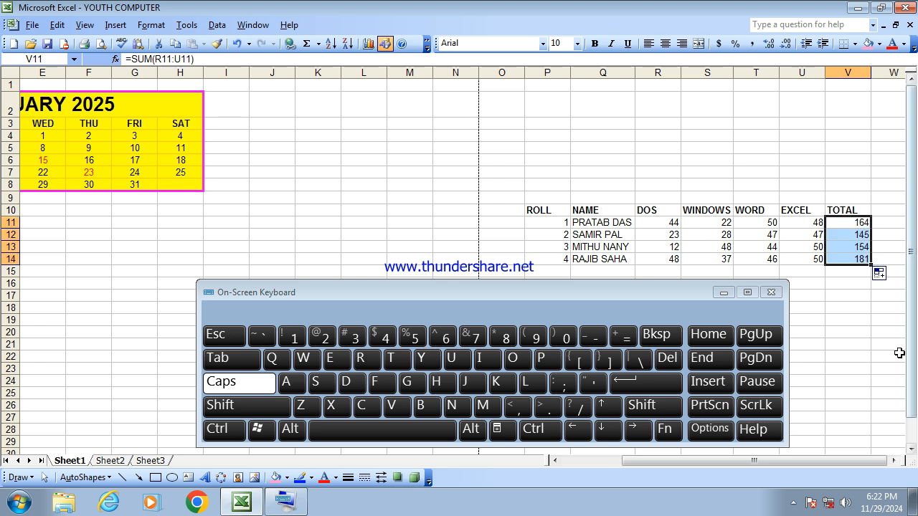
click(864, 298)
drag(856, 235, 855, 256)
key(Delete)
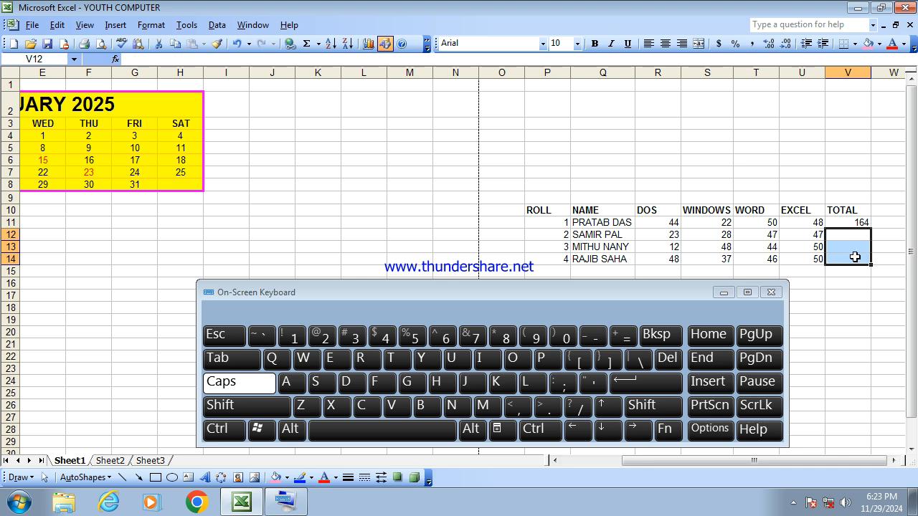
- Fill the total formula down from the first student's TOTAL cell through the fourth student's row
click(870, 315)
click(855, 223)
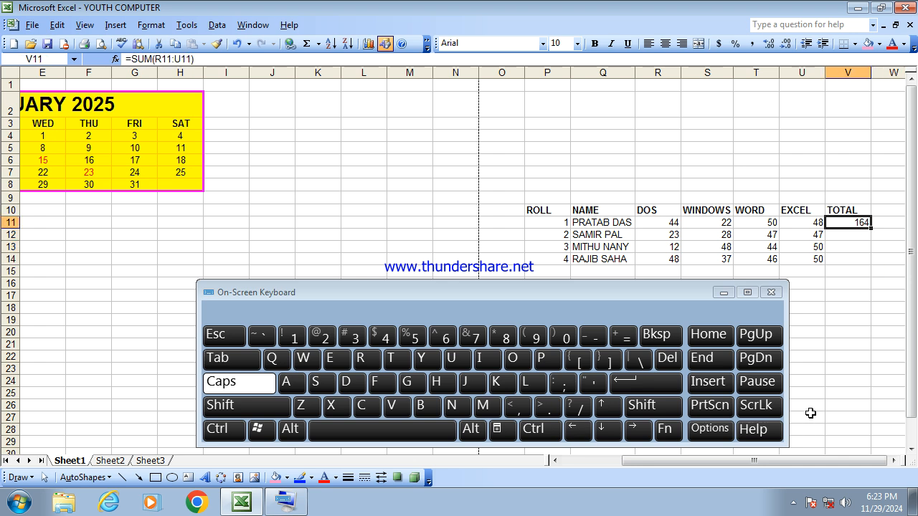
key(shift+Down)
key(shift+Down)
key(shift+Down)
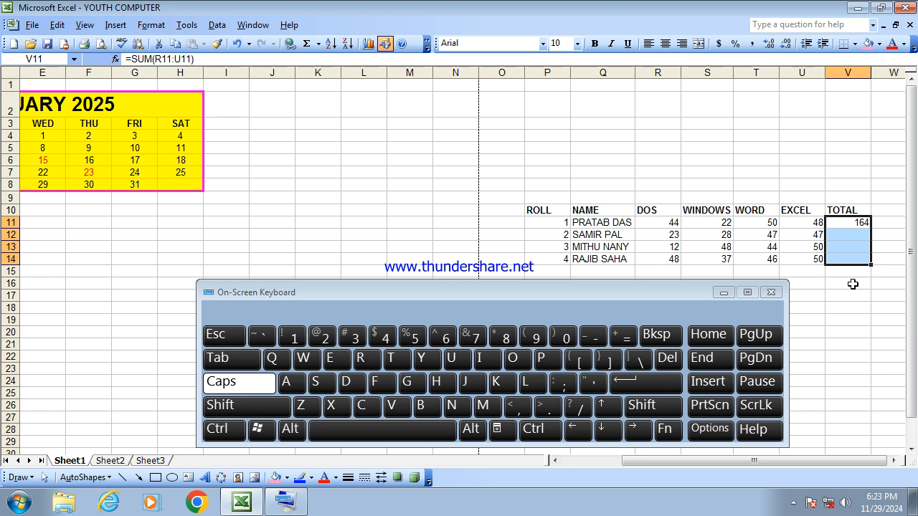
click(236, 430)
click(347, 384)
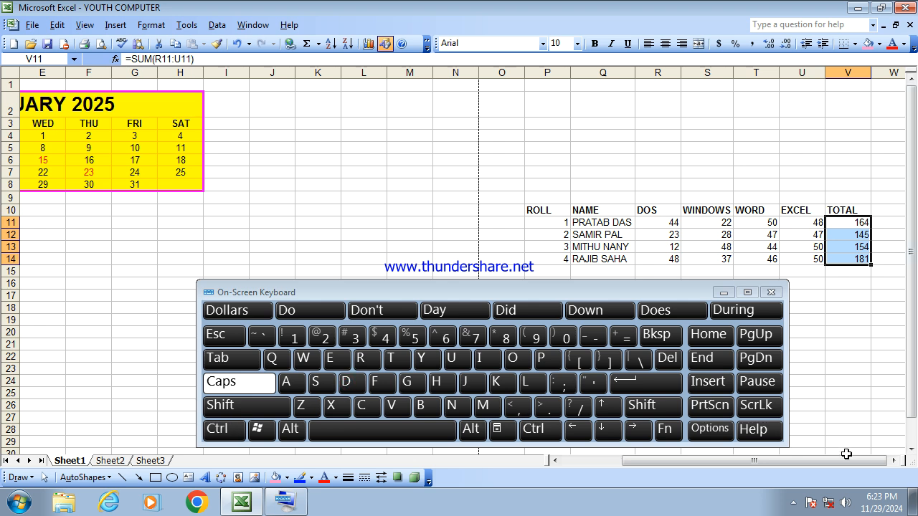
click(861, 320)
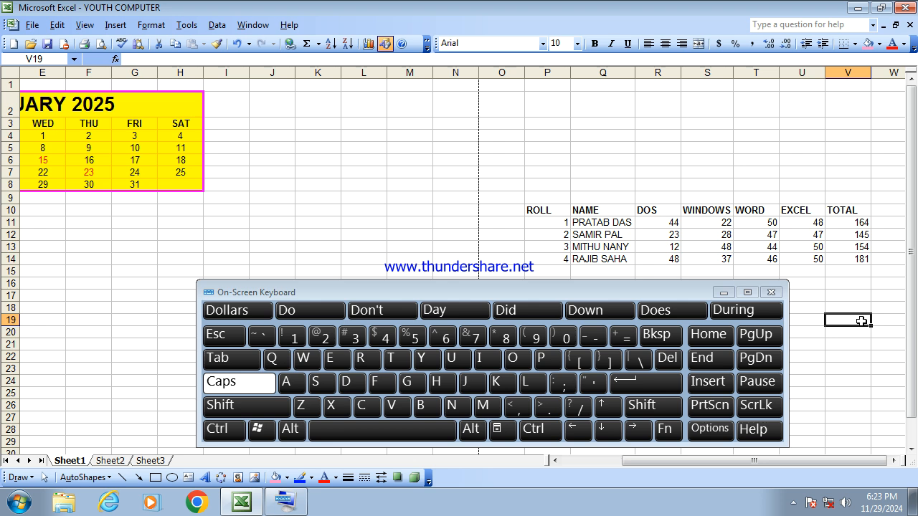
- Insert a blank row above the third student's row in the marks table
click(555, 248)
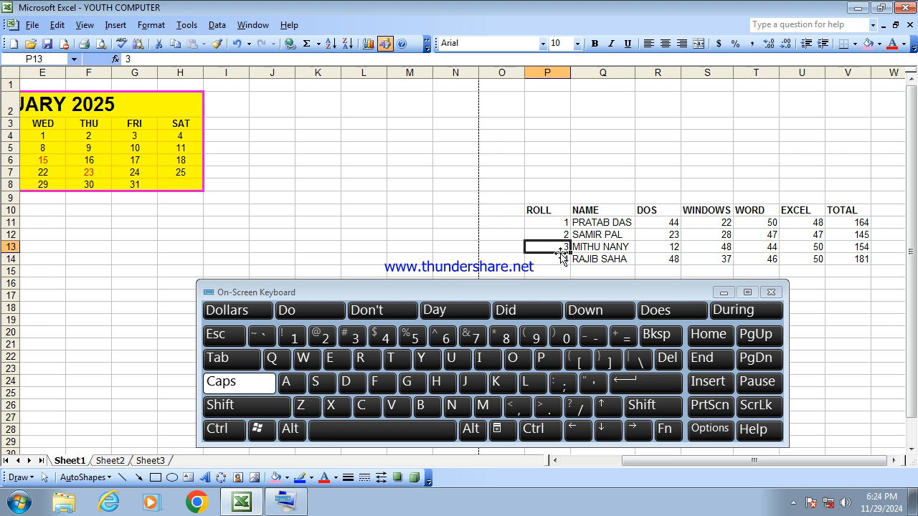
right_click(10, 248)
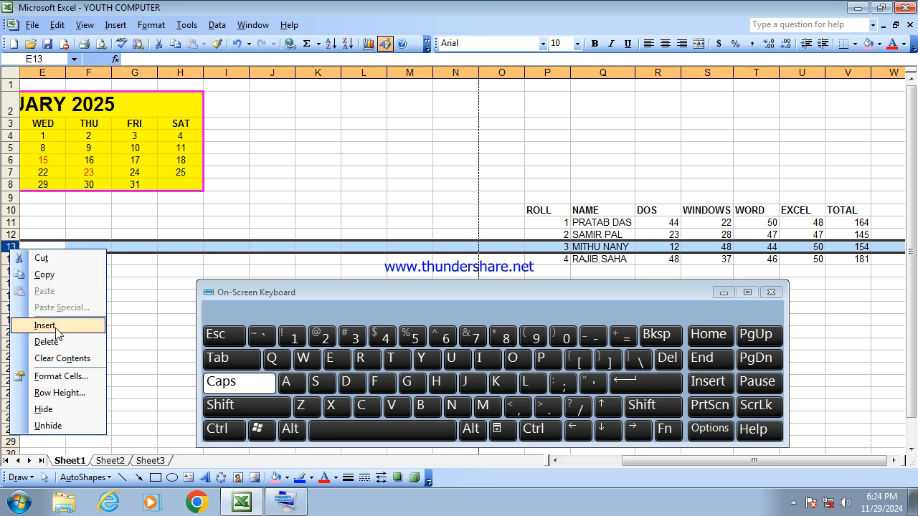
click(57, 329)
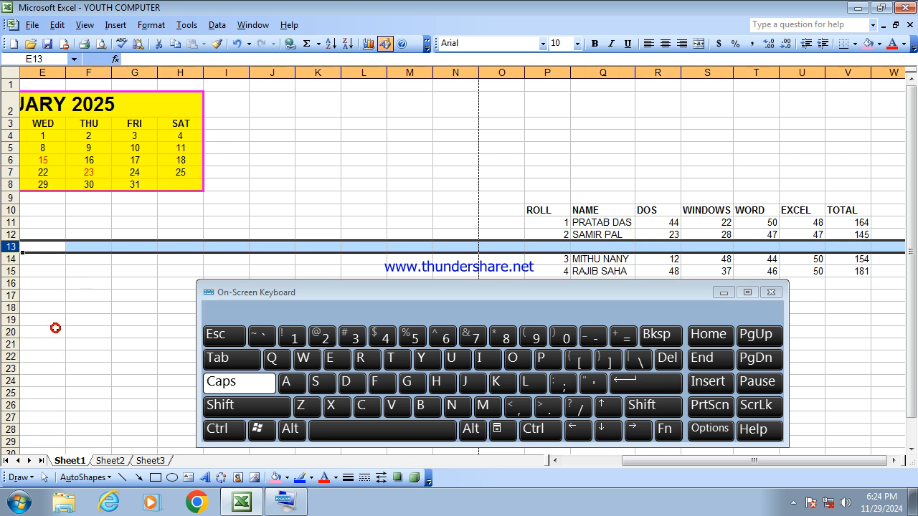
- Fill the inserted row: roll 99, the student's name, DOS 46, WINDOWS 23, WORD 11, EXCEL 32
click(555, 247)
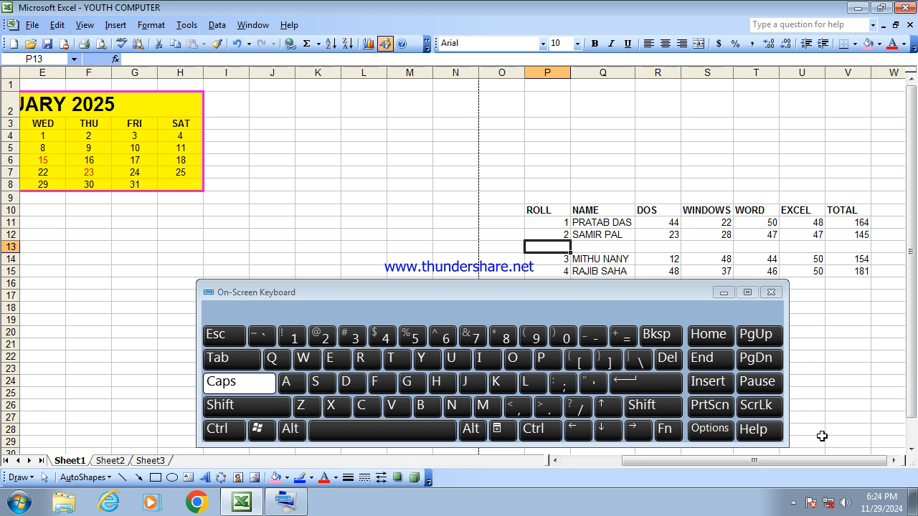
text(99)
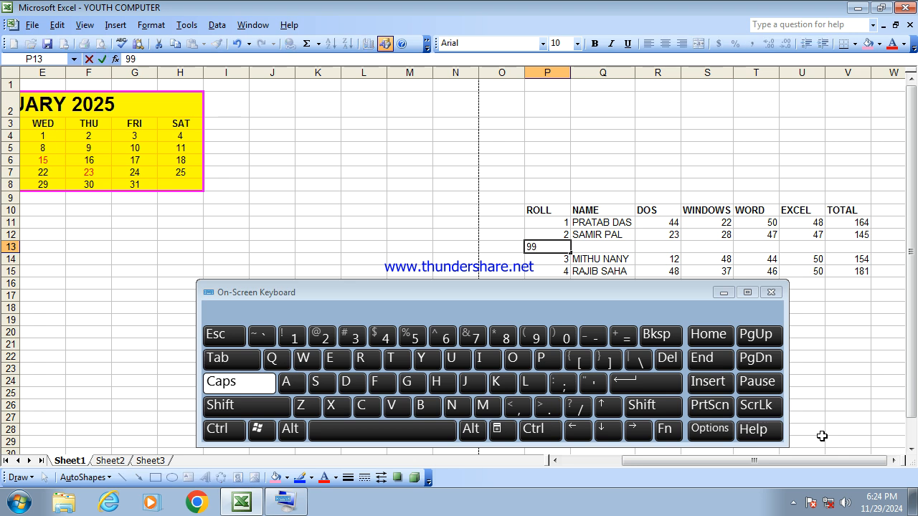
key(Tab)
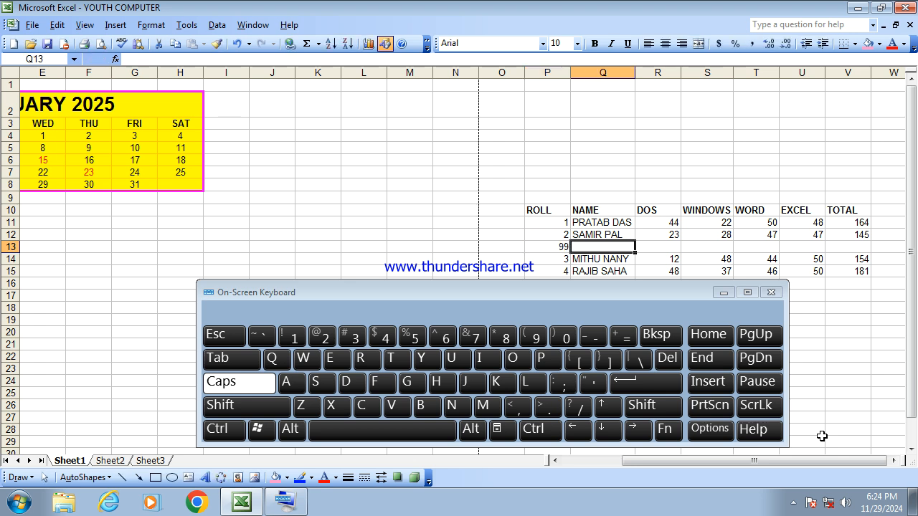
text(PRATAB )
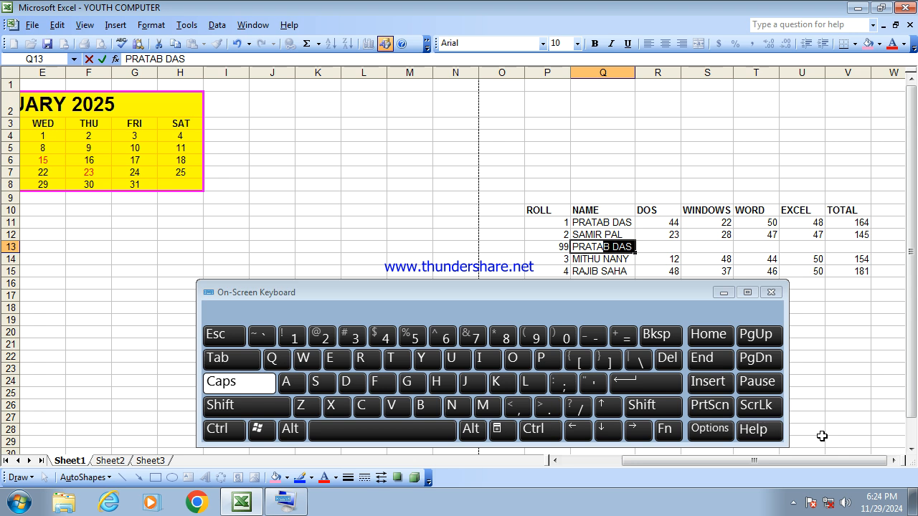
text(DUTTA)
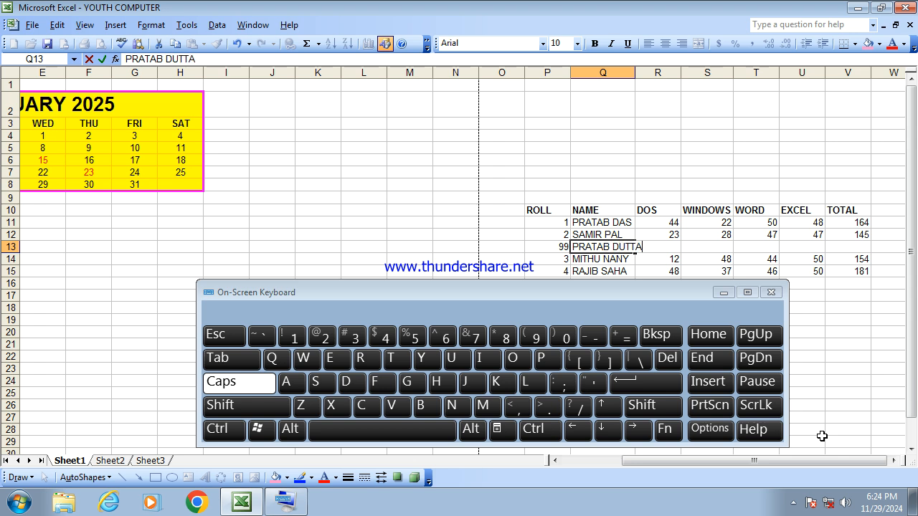
key(Tab)
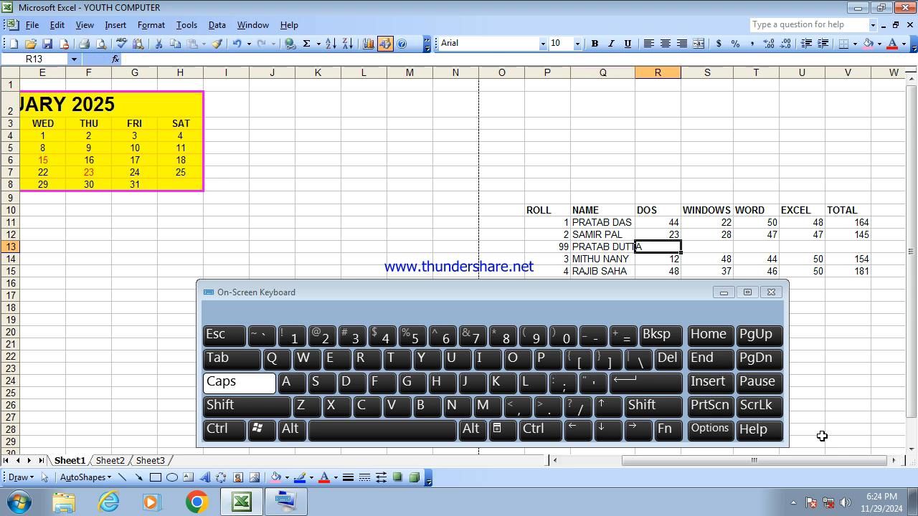
text(46)
key(Tab)
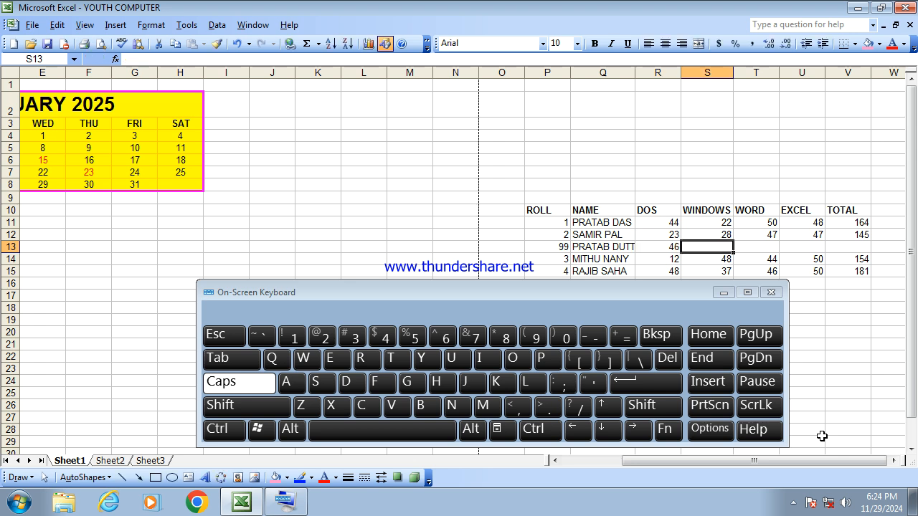
text(23)
key(Tab)
text(11)
key(Tab)
text(32)
key(Tab)
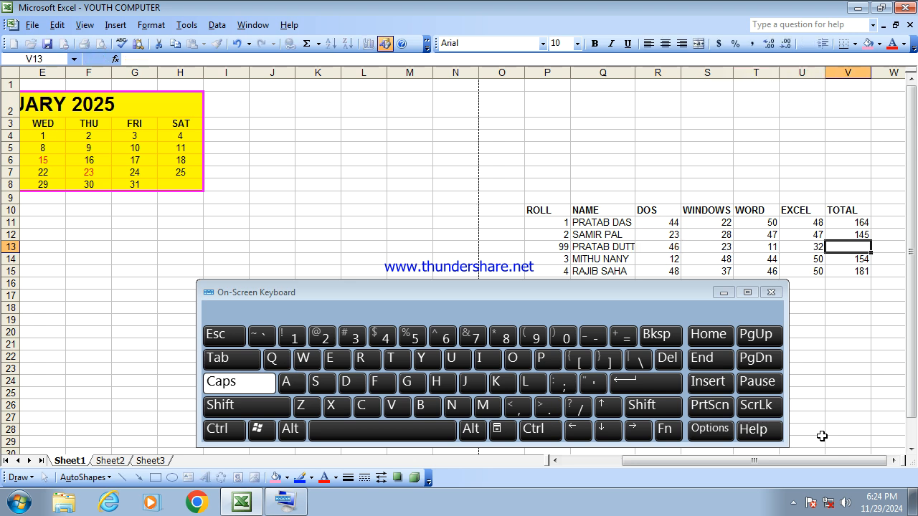
- Copy the total formula down into the inserted student's TOTAL cell
key(Up)
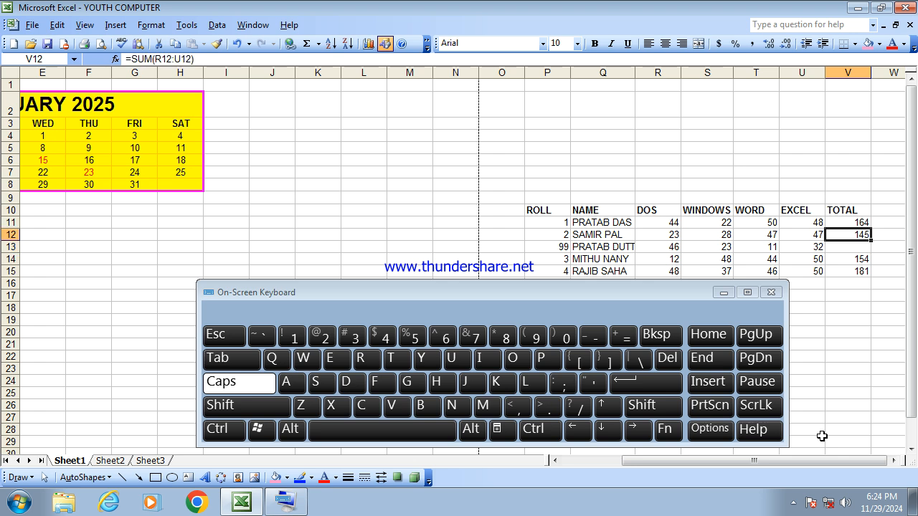
key(shift+Down)
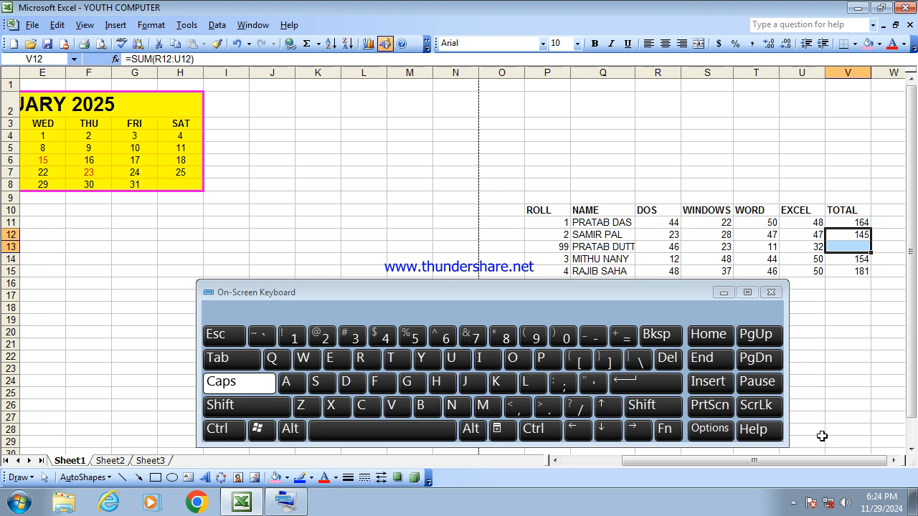
key(ctrl+d)
click(848, 302)
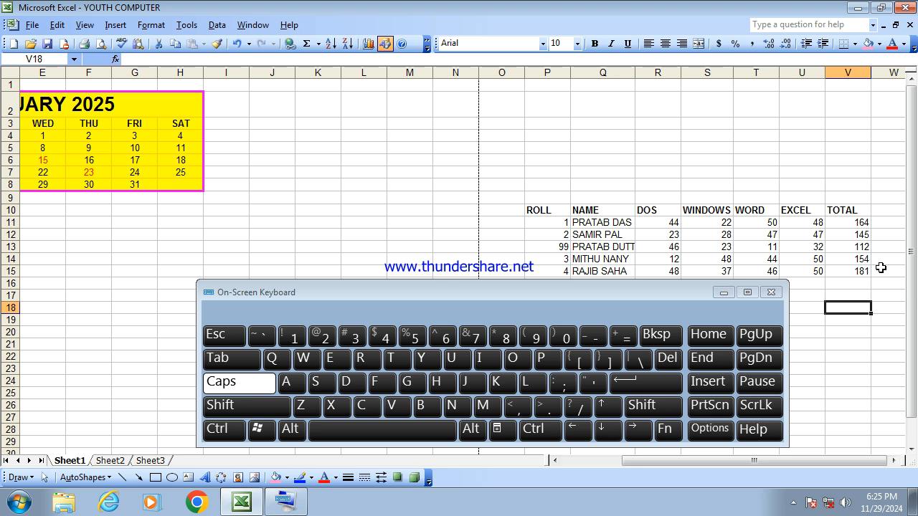
- Insert a blank column before the TOTAL column
click(851, 215)
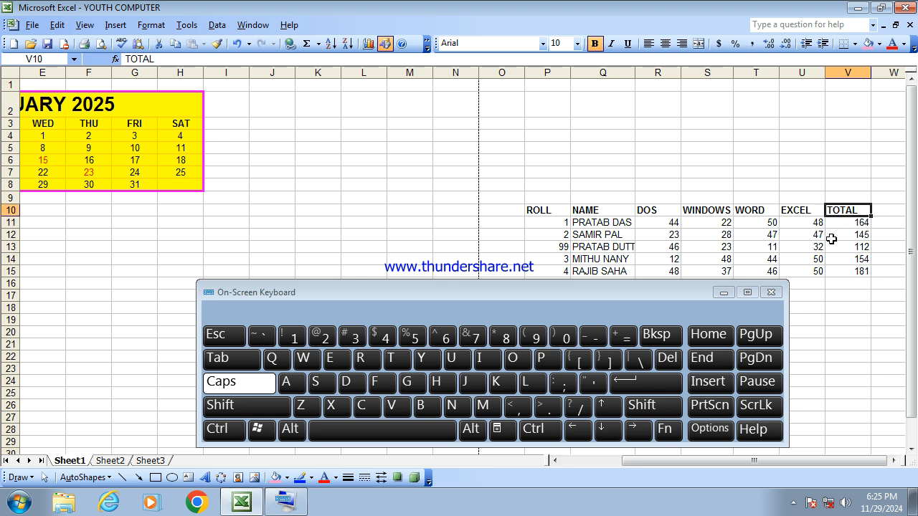
click(847, 72)
right_click(847, 72)
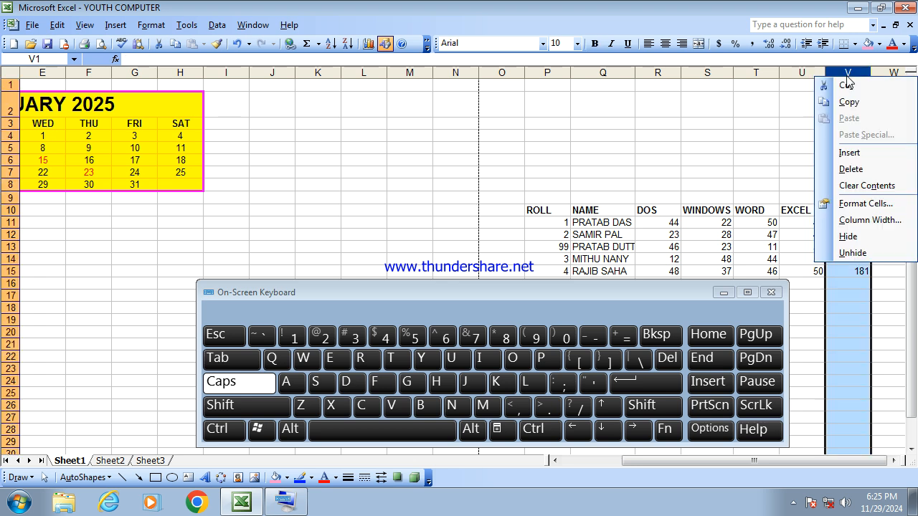
click(862, 155)
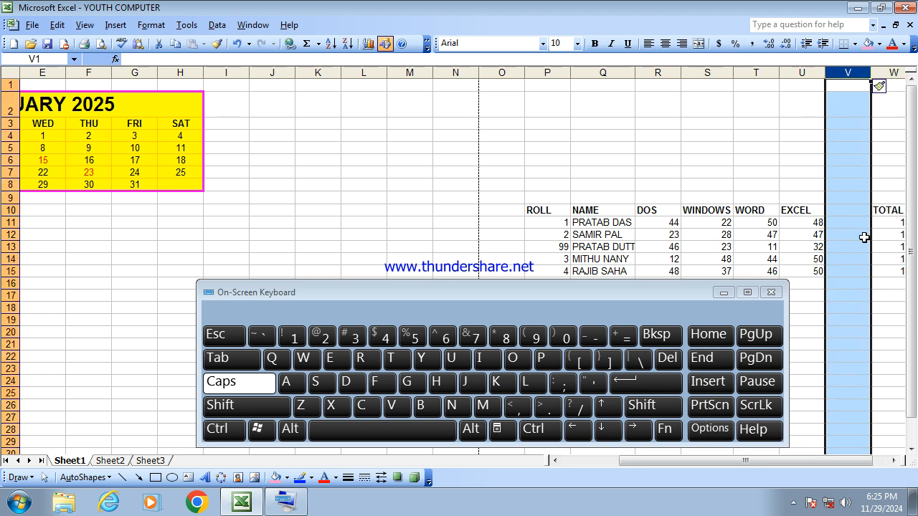
- Enter the heading AVERAGE in the newly inserted column of the marks table
click(854, 209)
text(A)
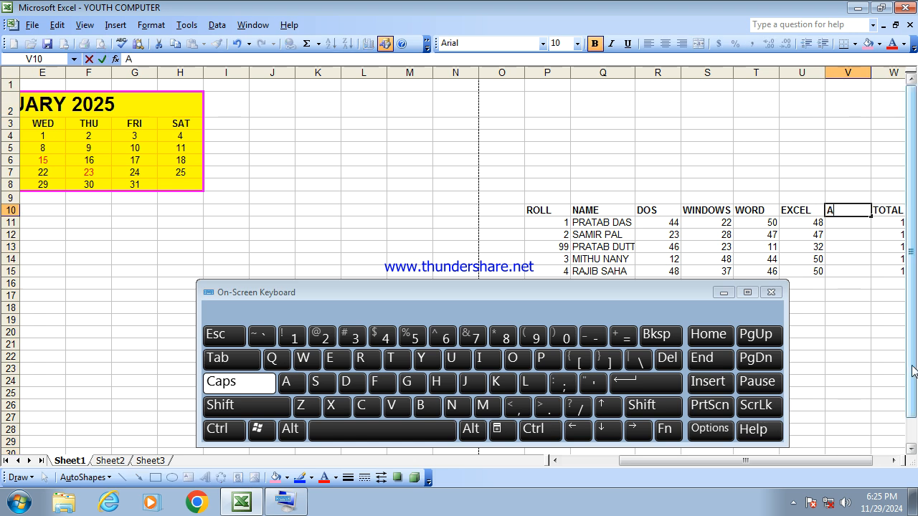
text(VERAGE)
click(857, 347)
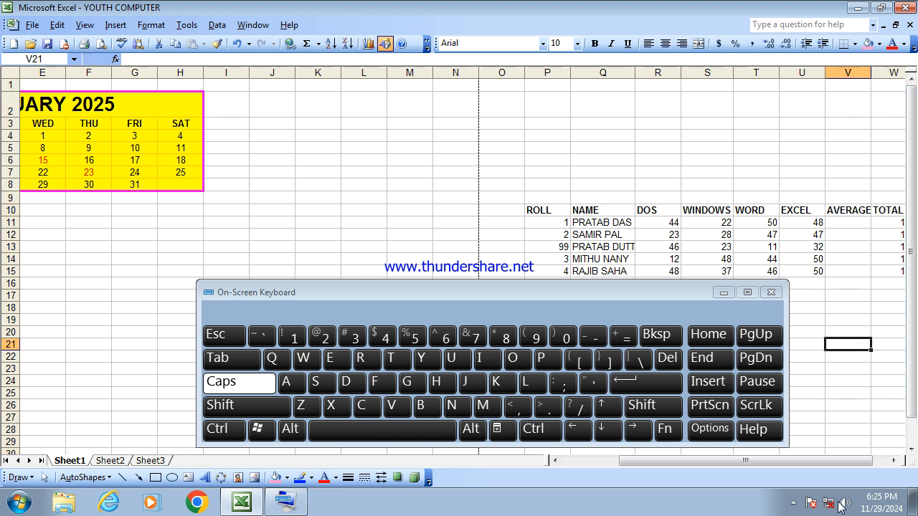
- Enter the formula =AVERAGE(R11:U11) in the first student's AVERAGE cell
click(893, 460)
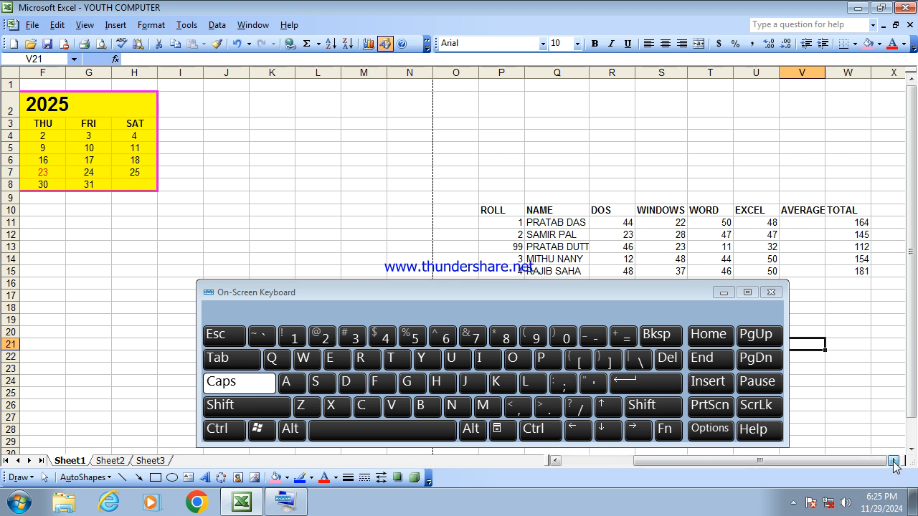
click(806, 223)
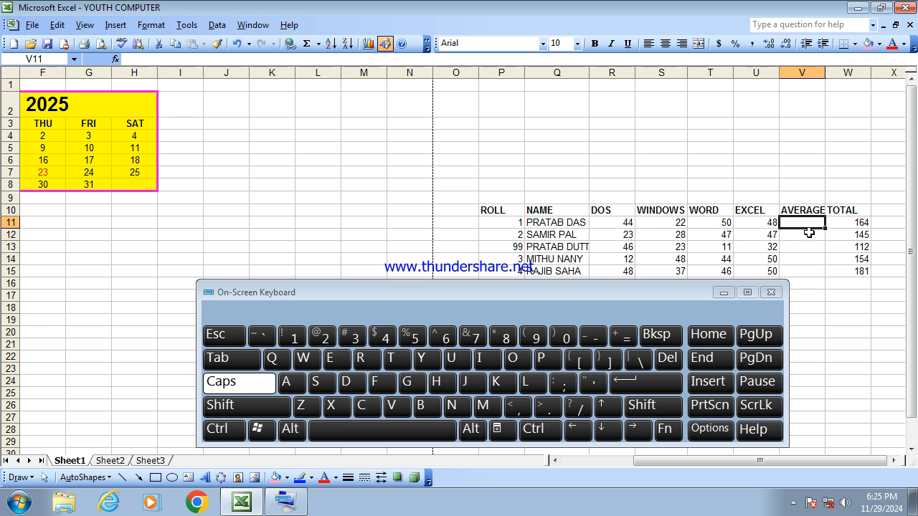
click(138, 59)
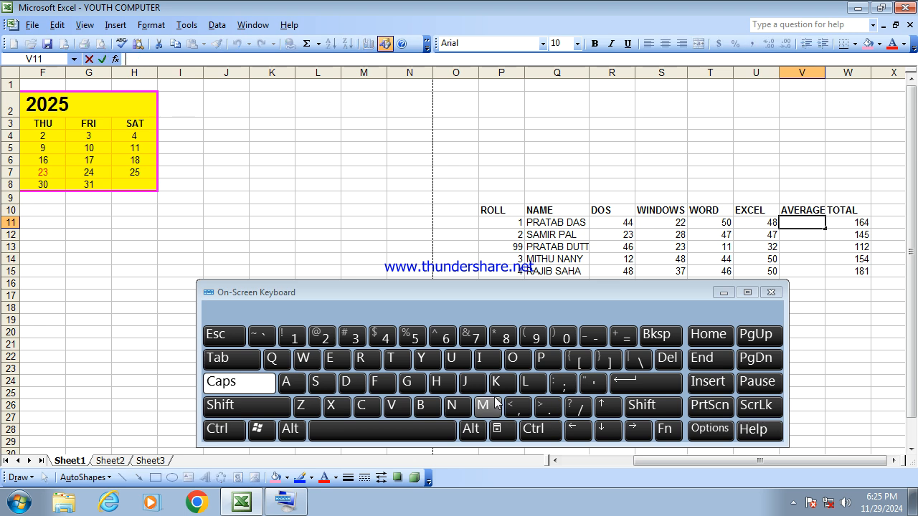
text(=AV)
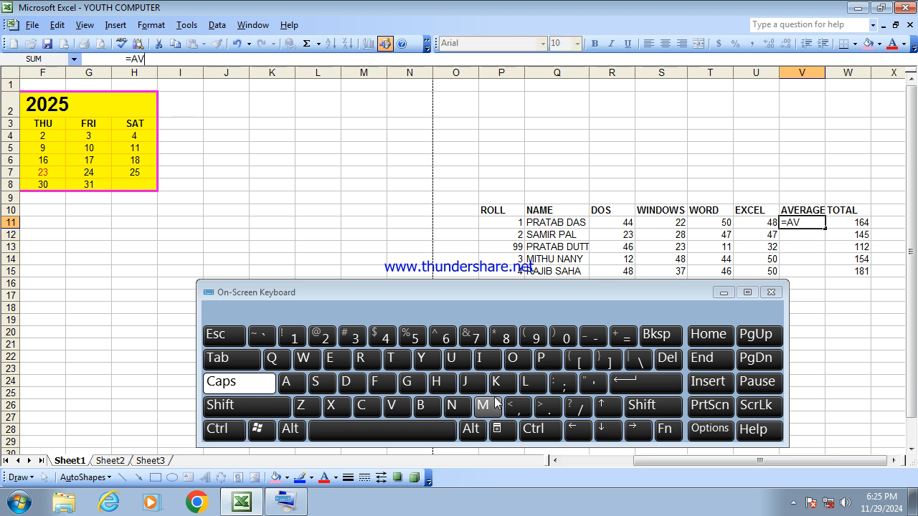
text(ERAGE()
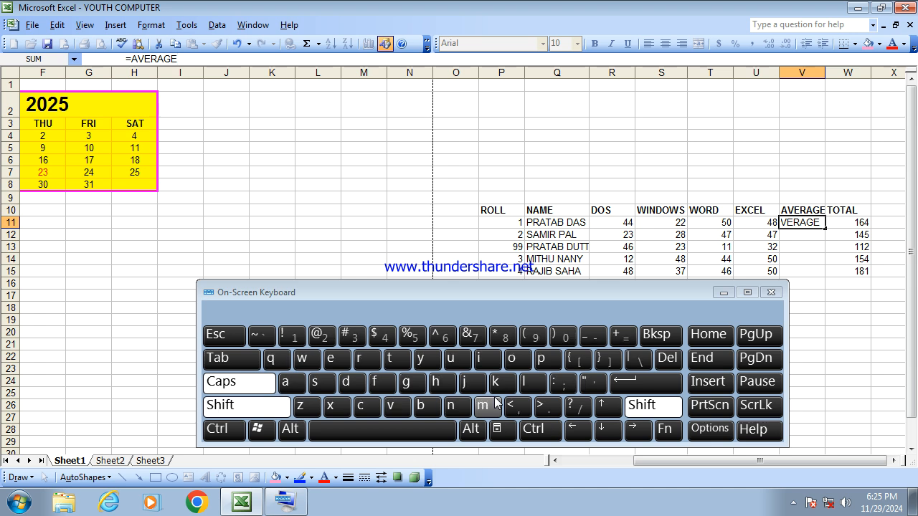
click(607, 224)
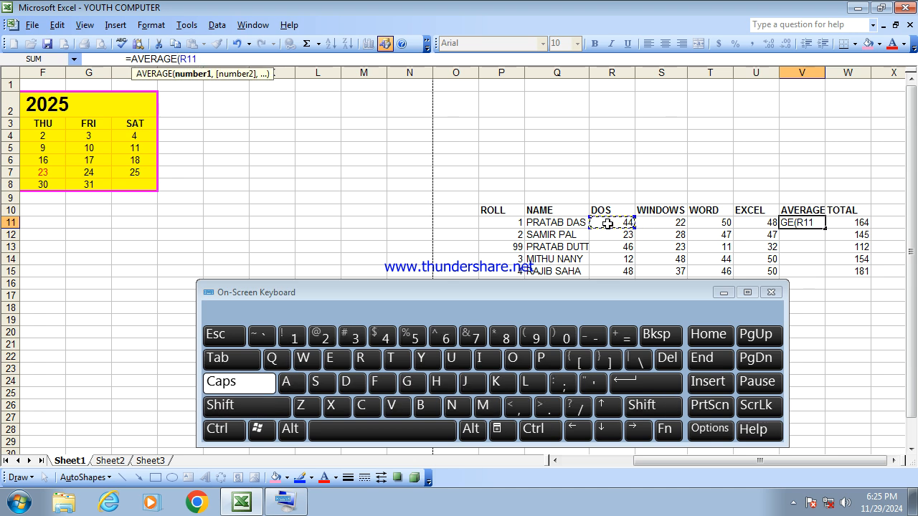
key(shift+Right)
key(shift+Right)
key(shift+Right)
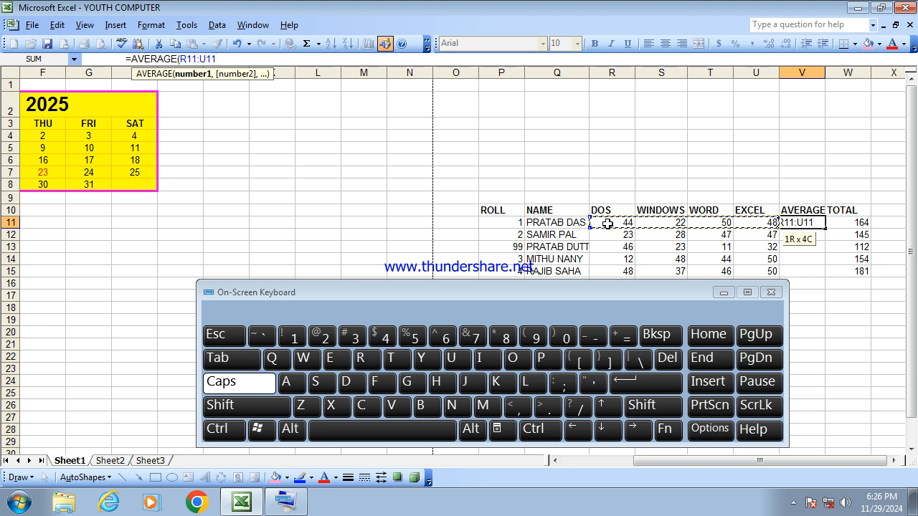
text())
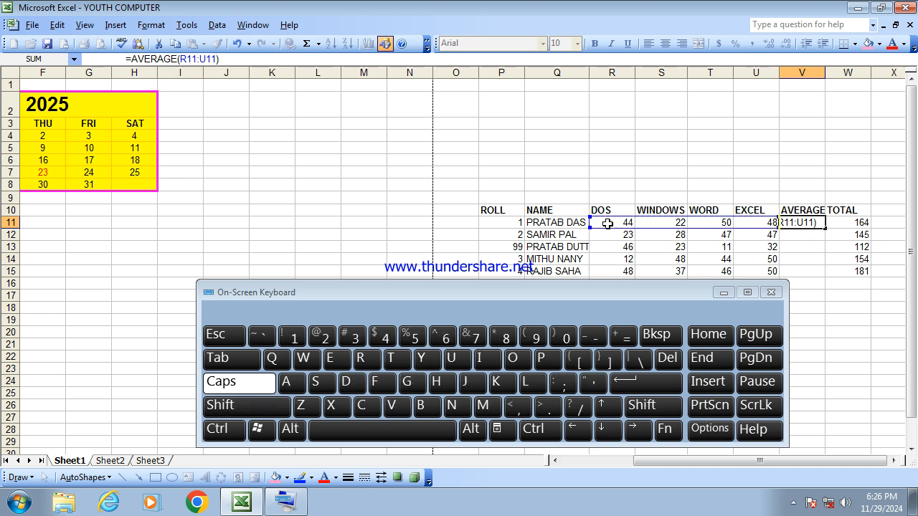
key(Return)
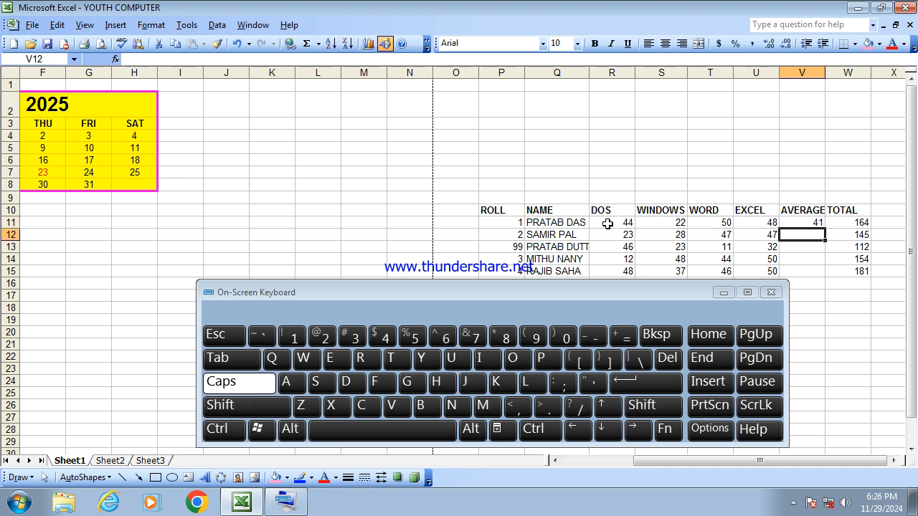
- Fill the average formula down to the remaining four students
click(809, 222)
key(shift+Down)
key(shift+Down)
key(shift+Down)
key(shift+Down)
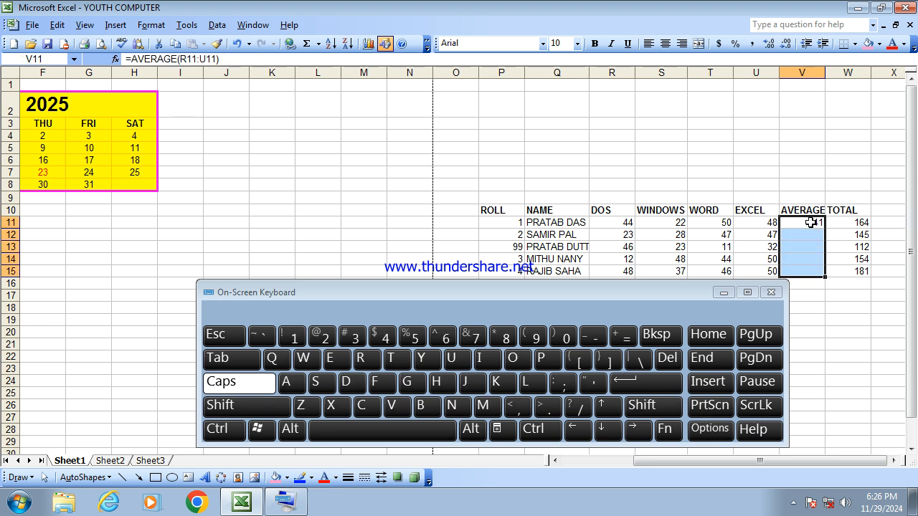
key(ctrl+d)
click(836, 299)
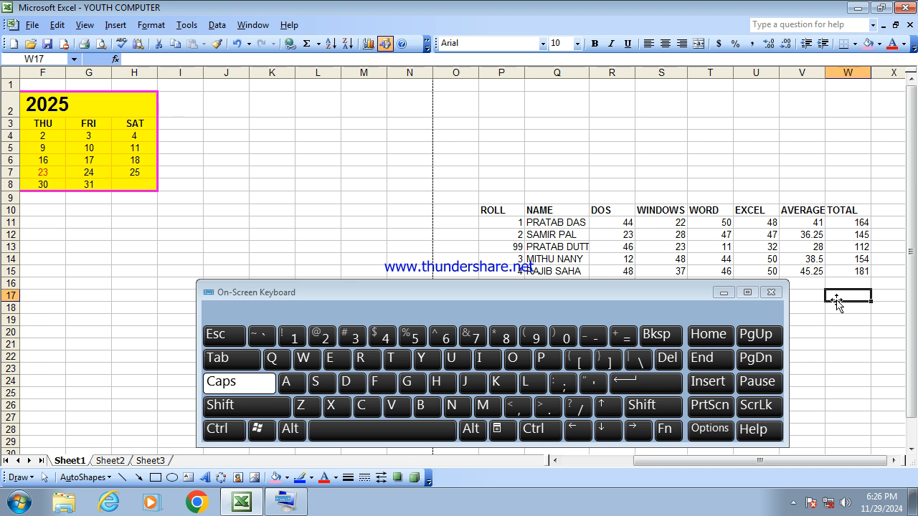
- Check the formulas in the copied average cells
click(801, 237)
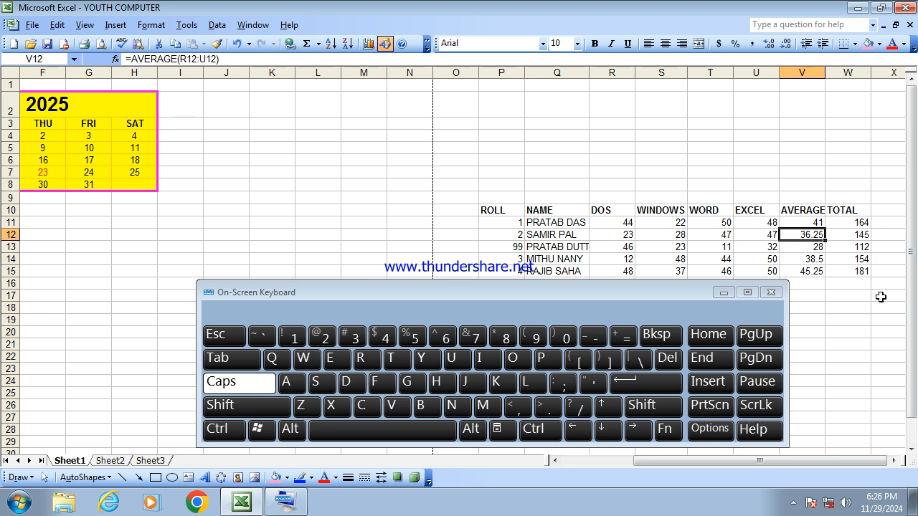
click(804, 218)
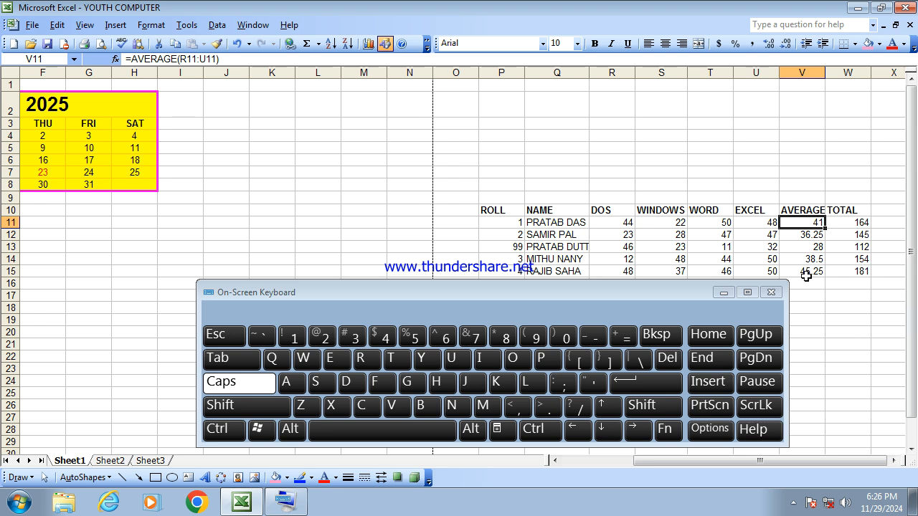
click(868, 321)
- Try increasing the decimal places of the five averages, then undo both increases
click(811, 225)
key(shift+Down)
key(shift+Down)
key(shift+Down)
key(shift+Down)
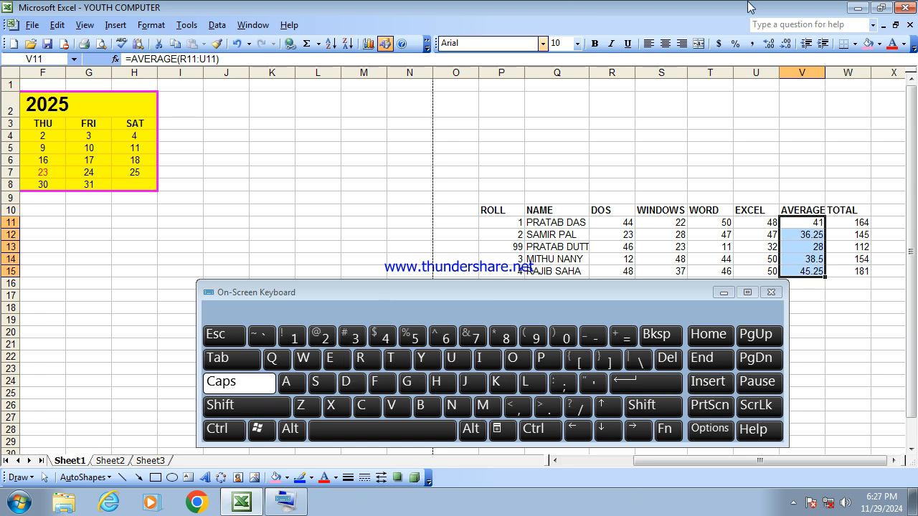
click(767, 45)
click(767, 45)
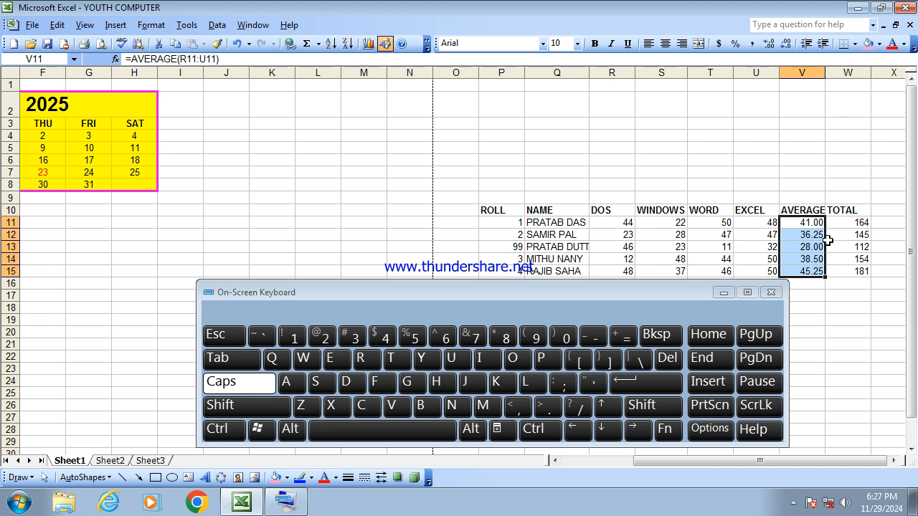
key(ctrl+z)
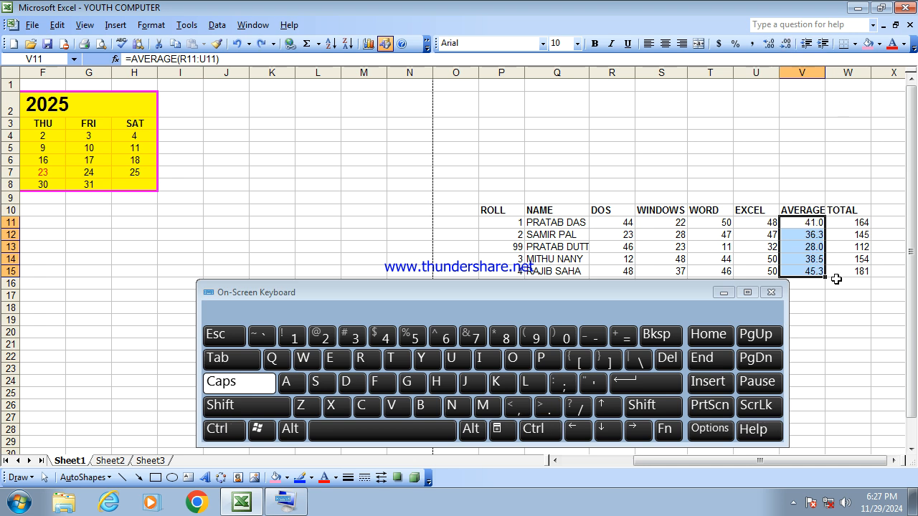
key(ctrl+z)
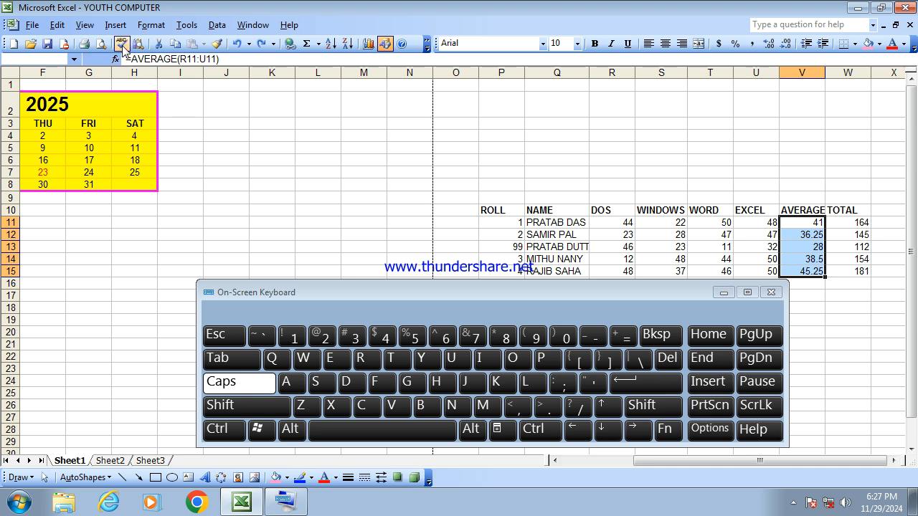
- Format the average cells as Number with 2 decimal places
click(150, 24)
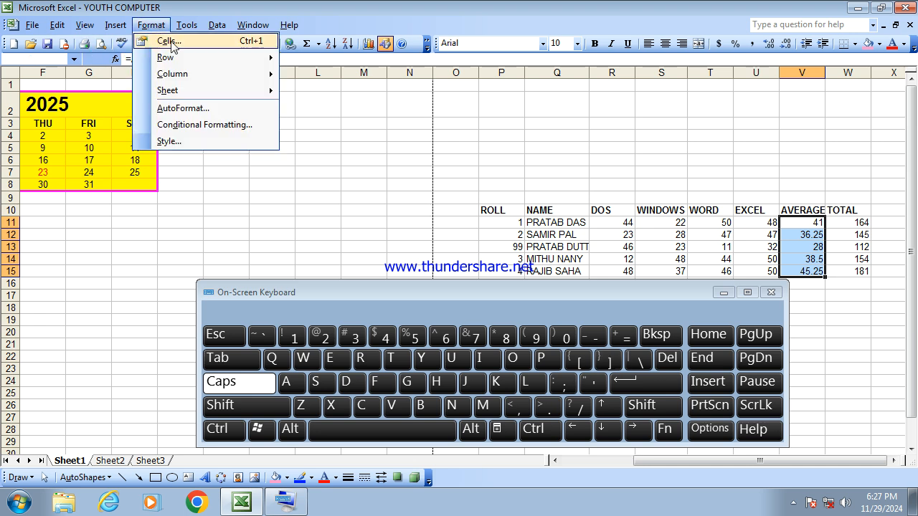
click(171, 42)
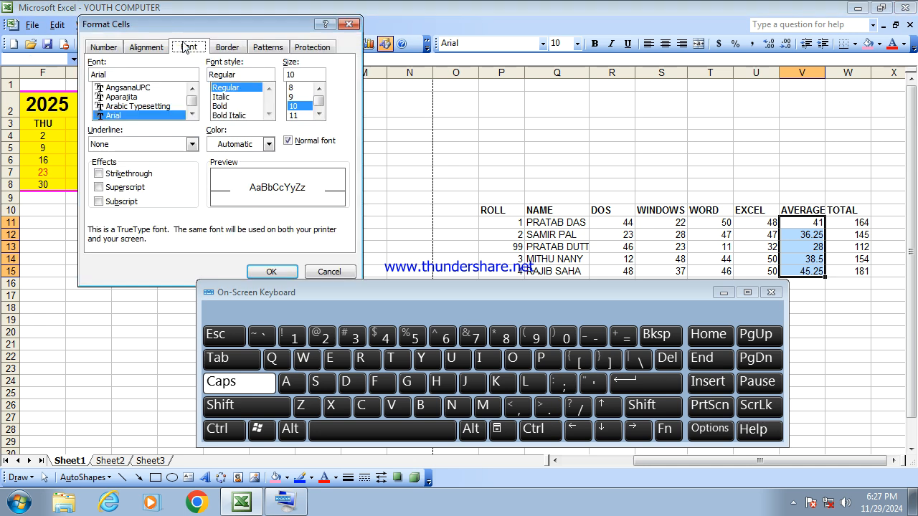
click(103, 46)
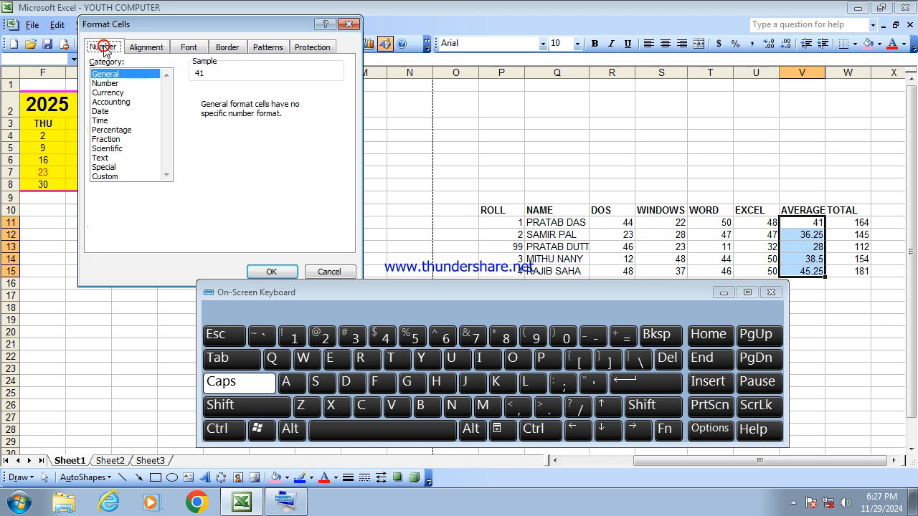
click(101, 83)
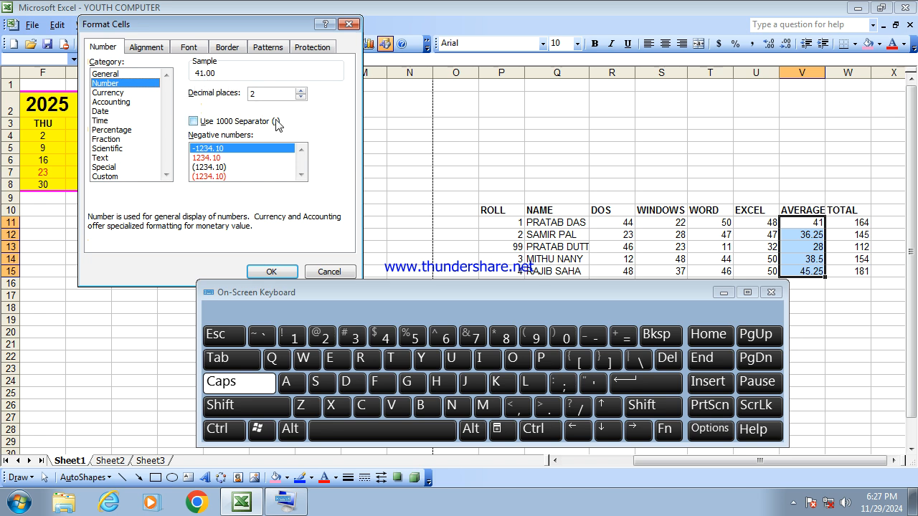
click(278, 276)
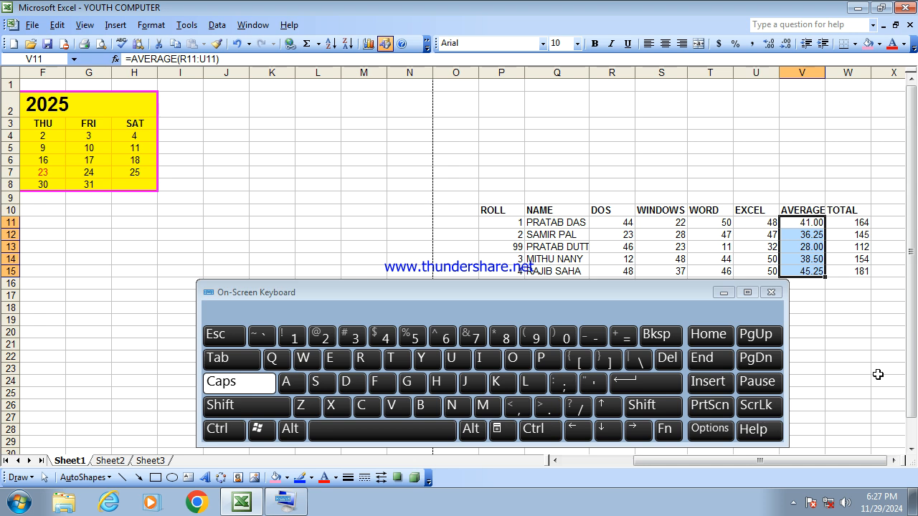
- Insert a comment on the last student's name cell and clear the author label from it
click(550, 275)
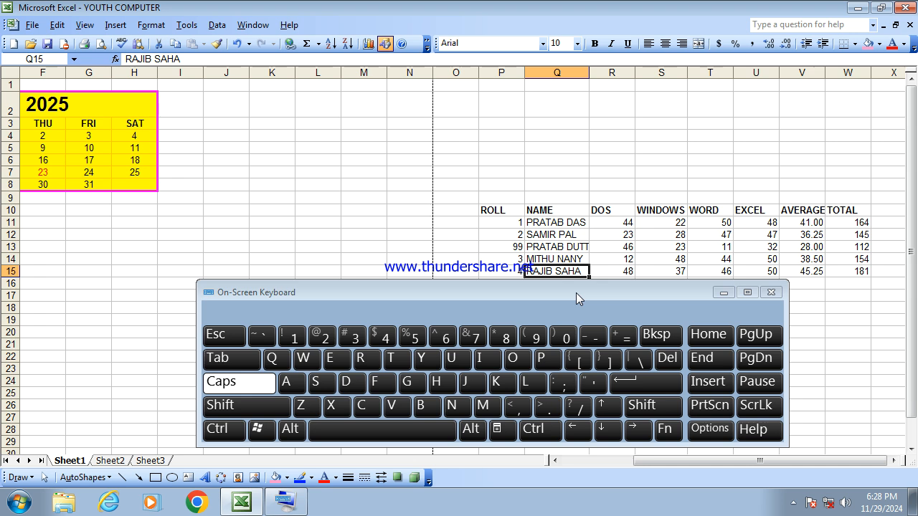
drag(576, 292, 575, 306)
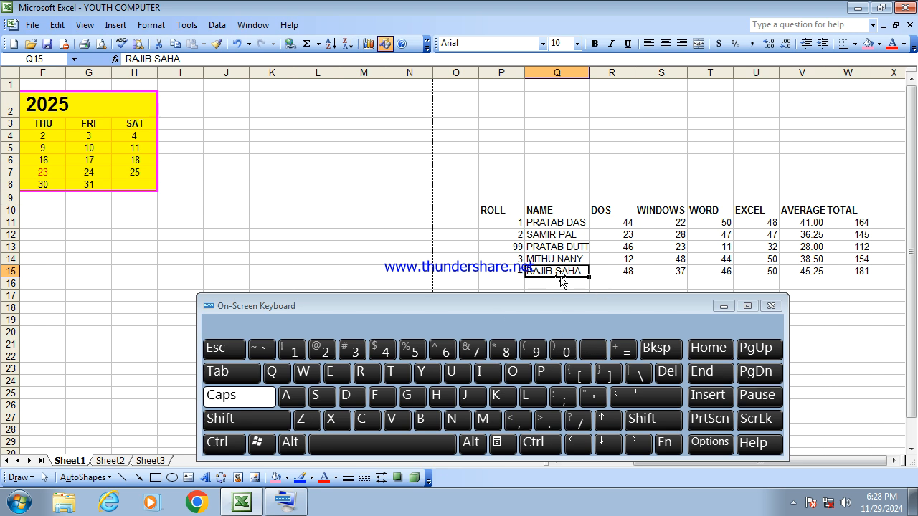
right_click(561, 281)
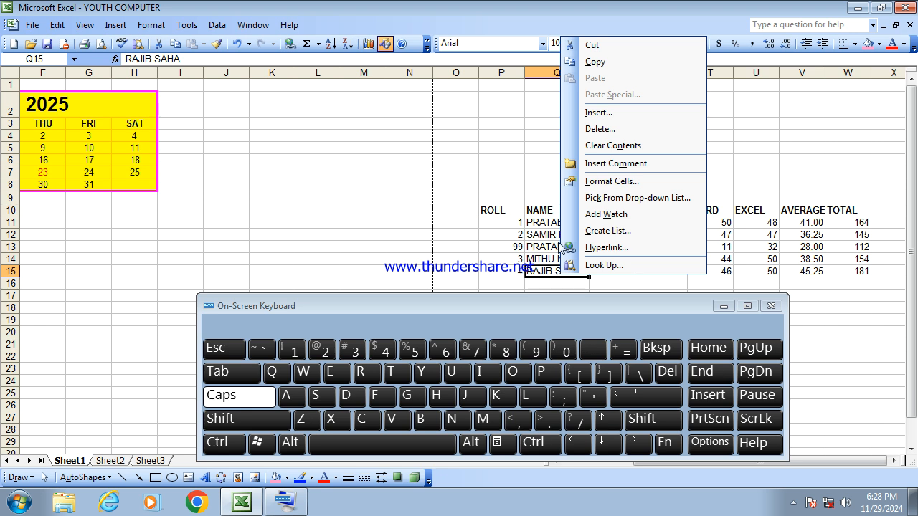
click(631, 164)
drag(629, 306, 500, 382)
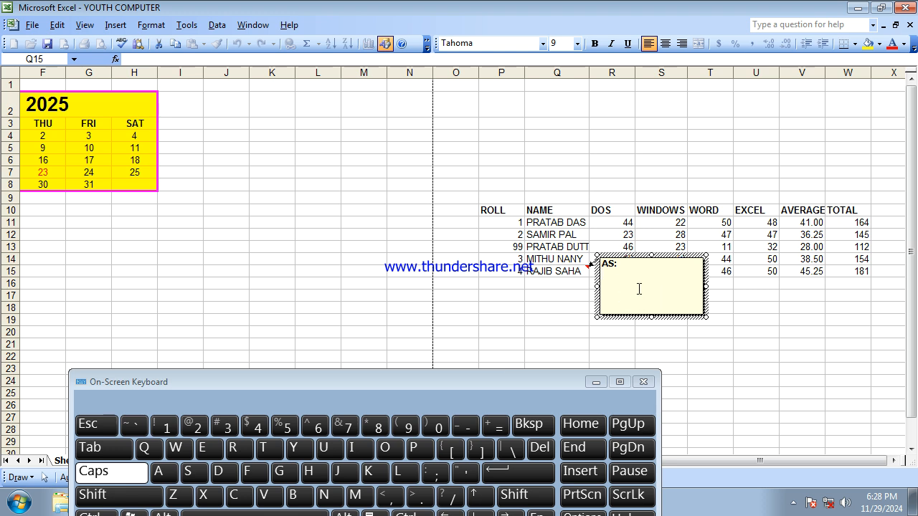
key(BackSpace)
key(BackSpace)
key(BackSpace)
key(BackSpace)
- Write FIRST BOY as the comment text and close the comment
drag(706, 316, 820, 407)
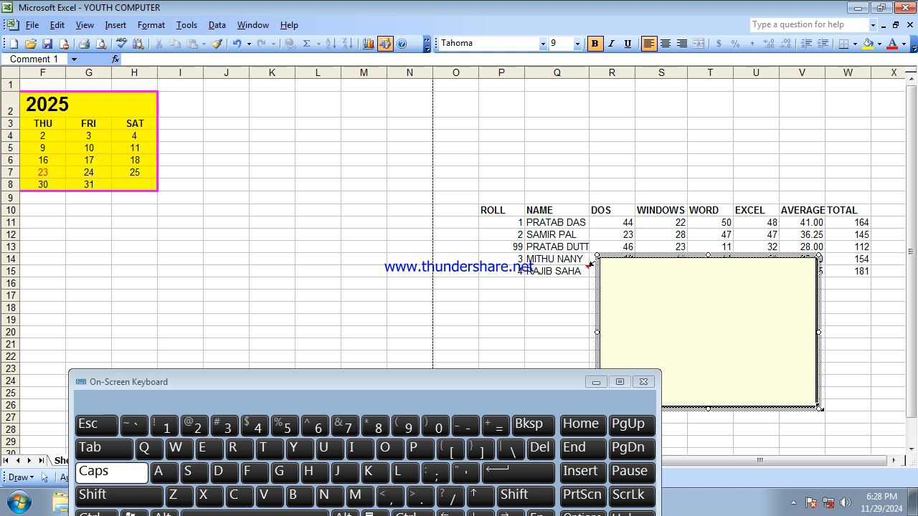
drag(818, 407, 695, 304)
click(633, 276)
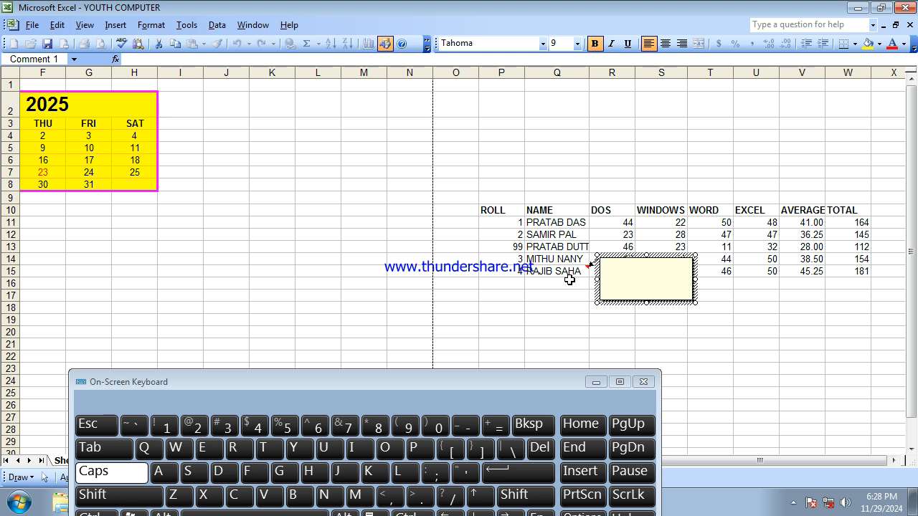
text(FIRST BOY)
click(621, 316)
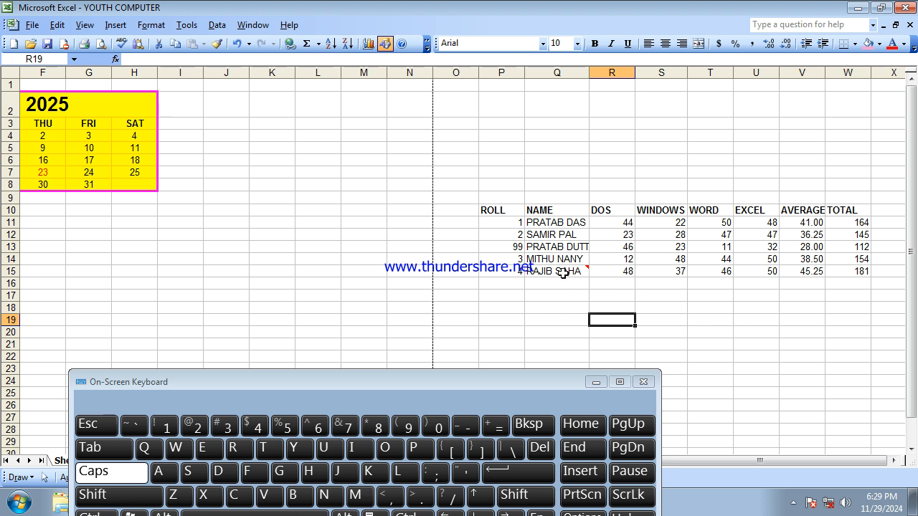
- Edit the comment on the last student's name cell, removing the word BOY from it
mouse_move(563, 272)
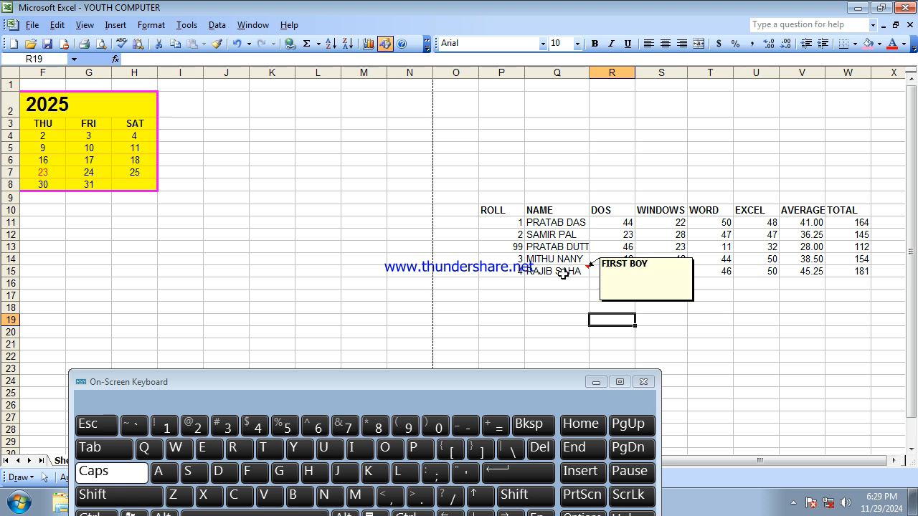
click(564, 273)
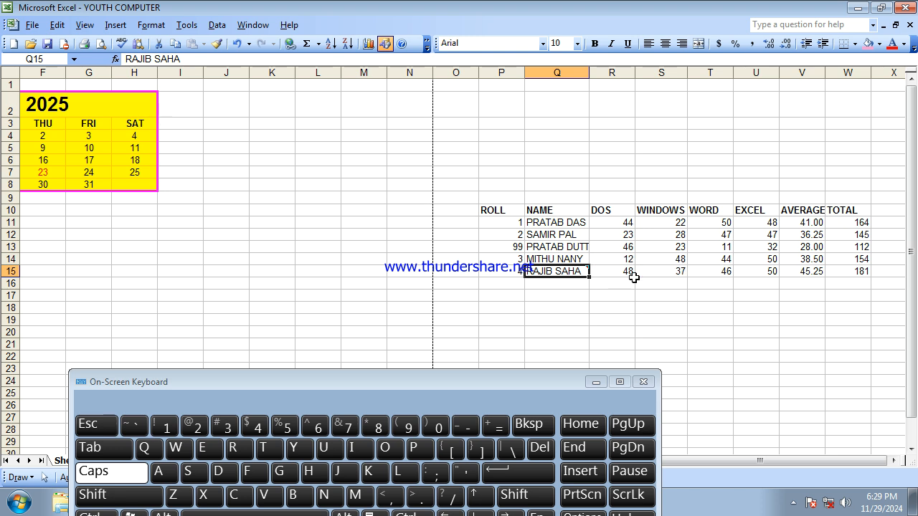
right_click(573, 273)
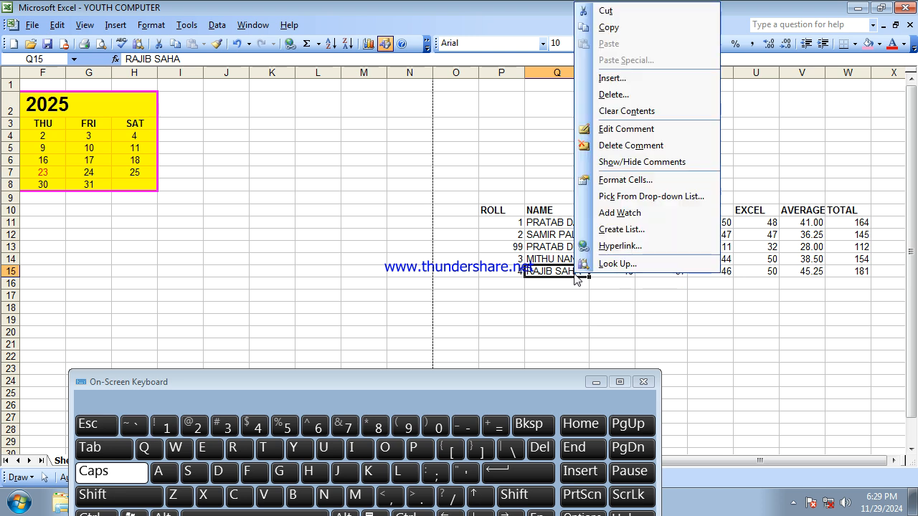
click(642, 130)
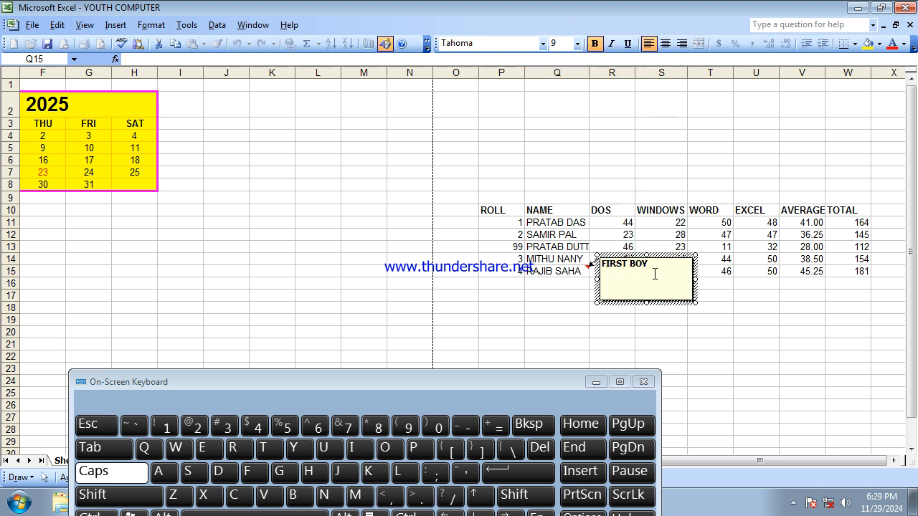
key(BackSpace)
key(BackSpace)
key(BackSpace)
click(549, 308)
click(562, 272)
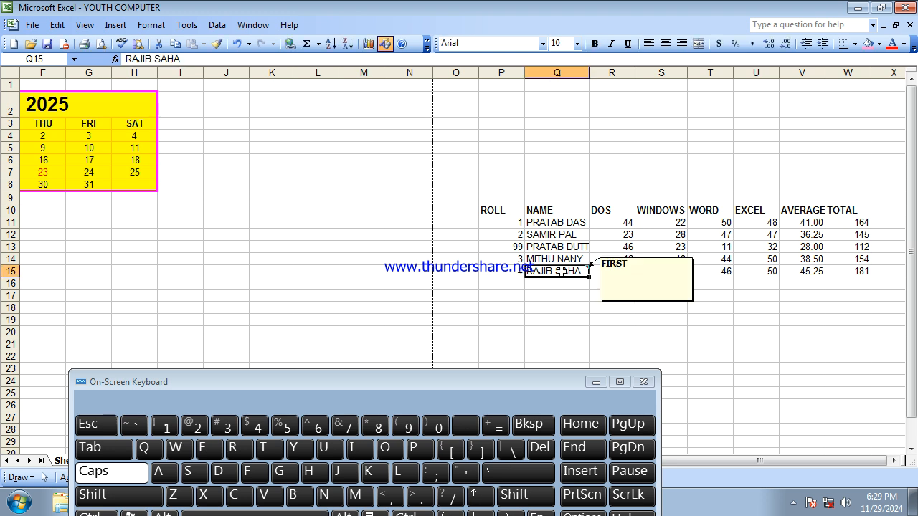
- Delete the comment from the last student's name cell
right_click(561, 272)
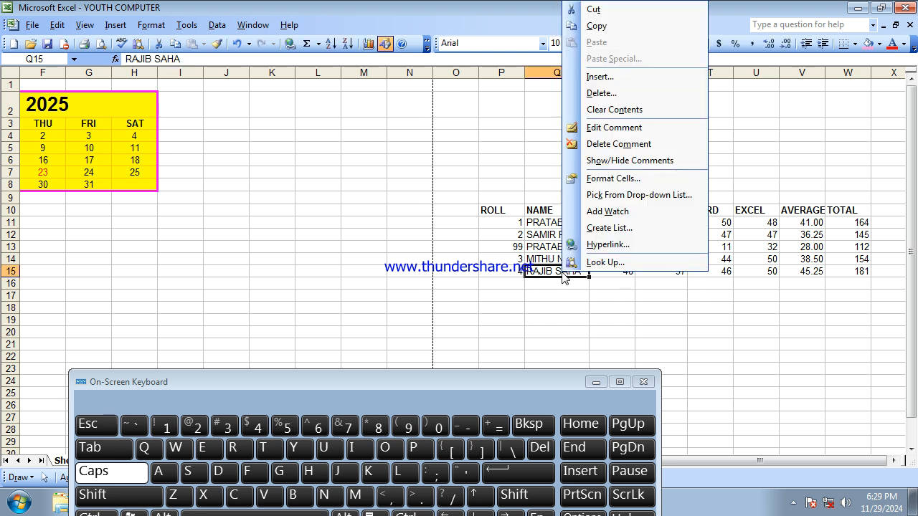
click(633, 145)
click(622, 334)
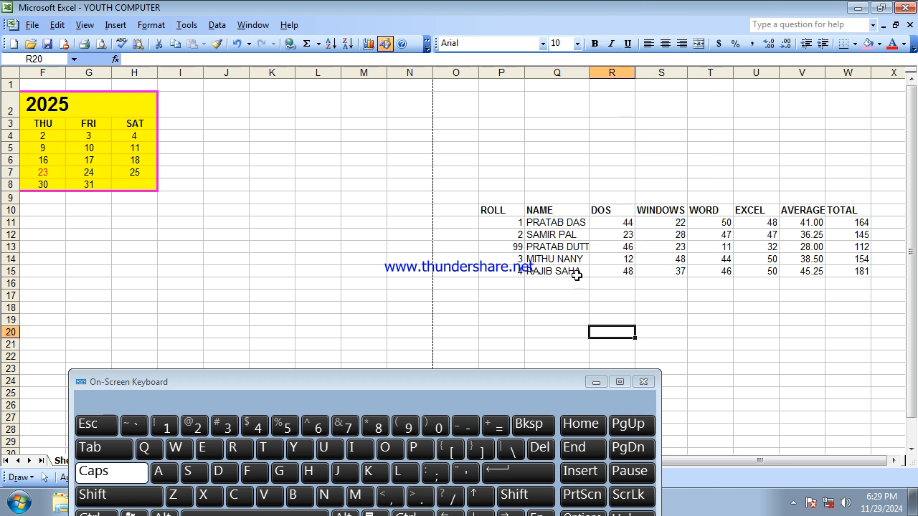
click(577, 279)
right_click(576, 278)
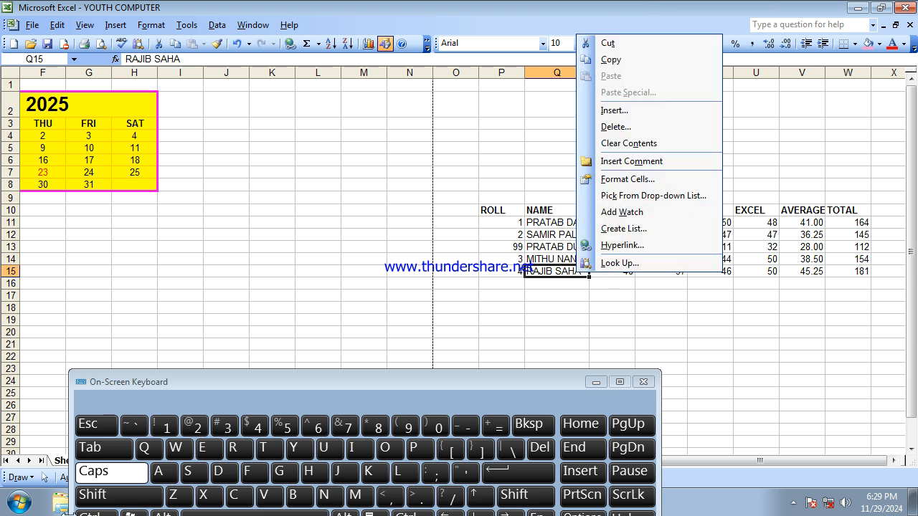
click(578, 321)
drag(446, 384, 640, 294)
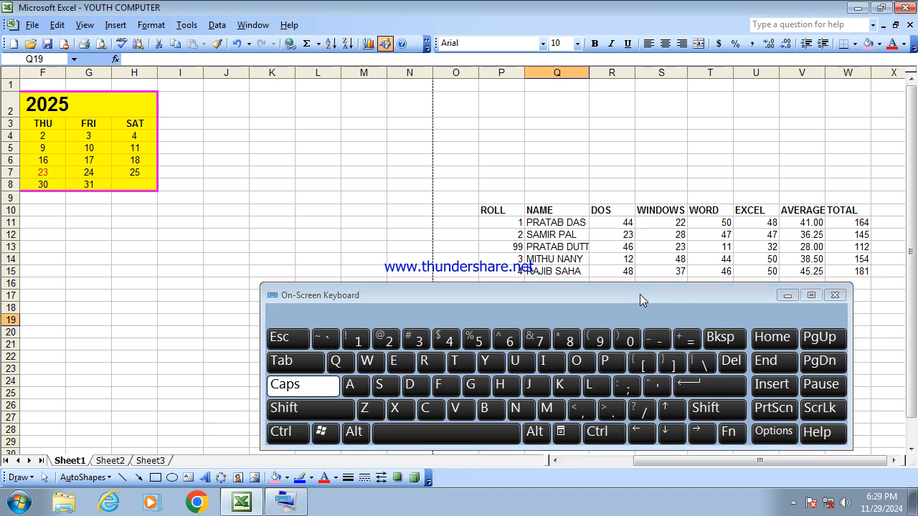
click(570, 273)
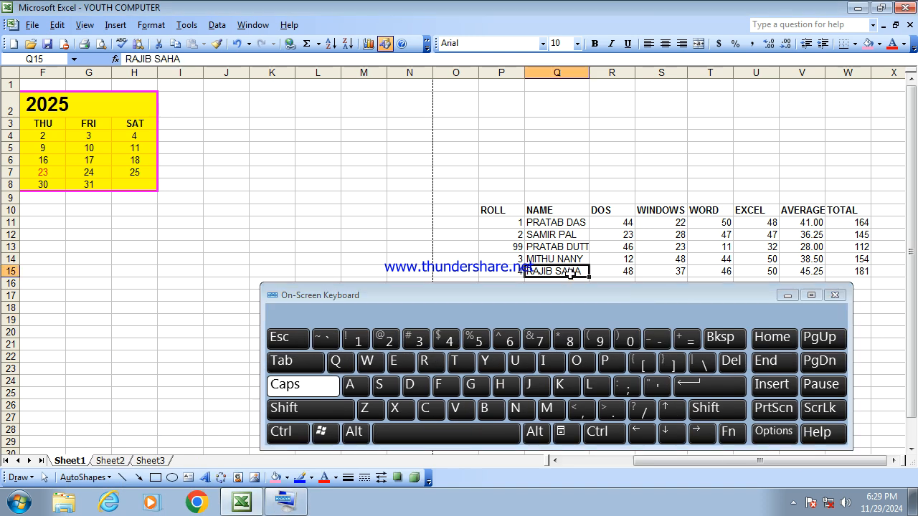
click(290, 436)
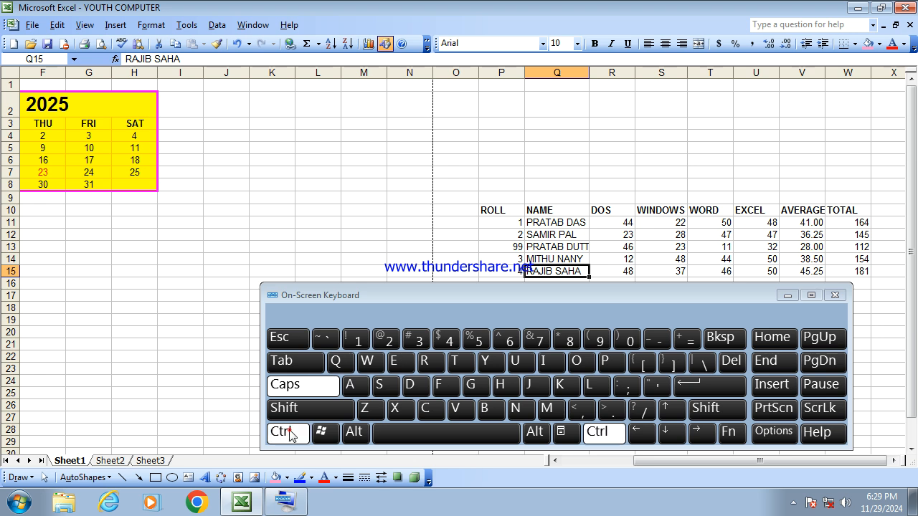
click(352, 419)
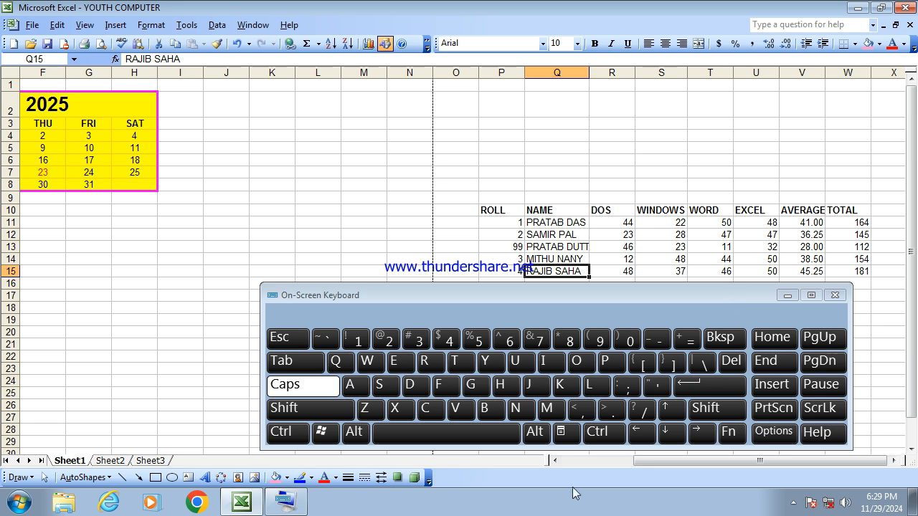
key(F2)
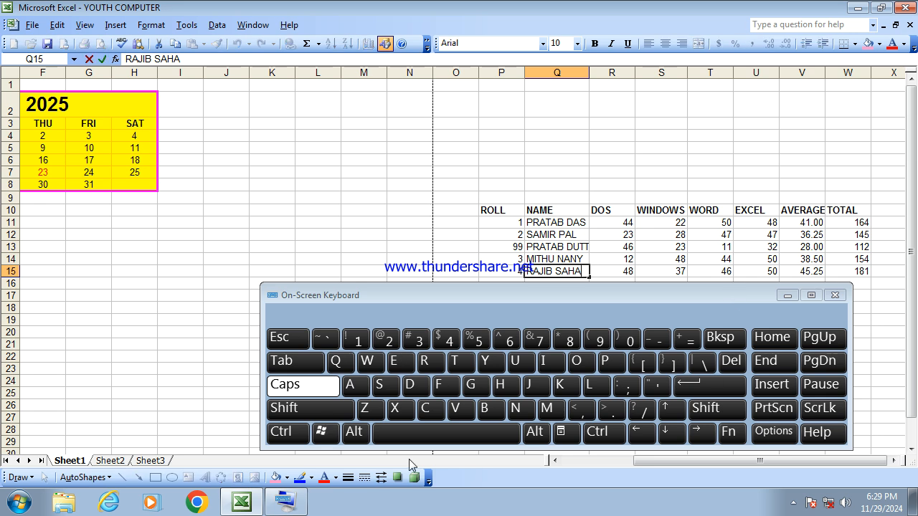
drag(619, 301, 436, 359)
click(585, 303)
click(570, 276)
key(ctrl)
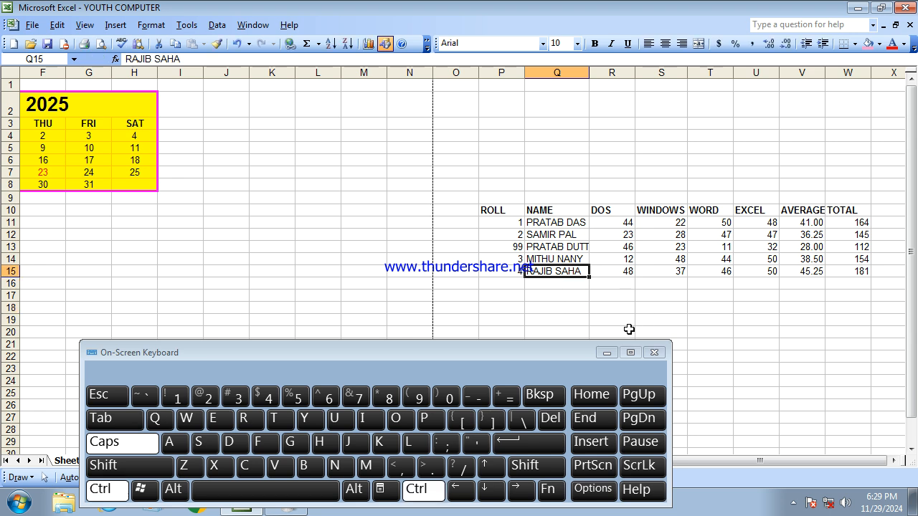
double_click(575, 271)
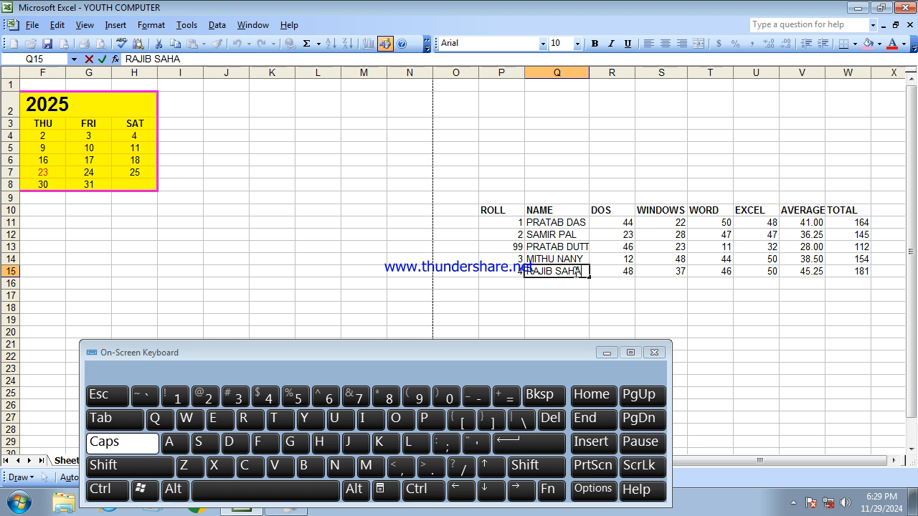
click(574, 293)
click(570, 272)
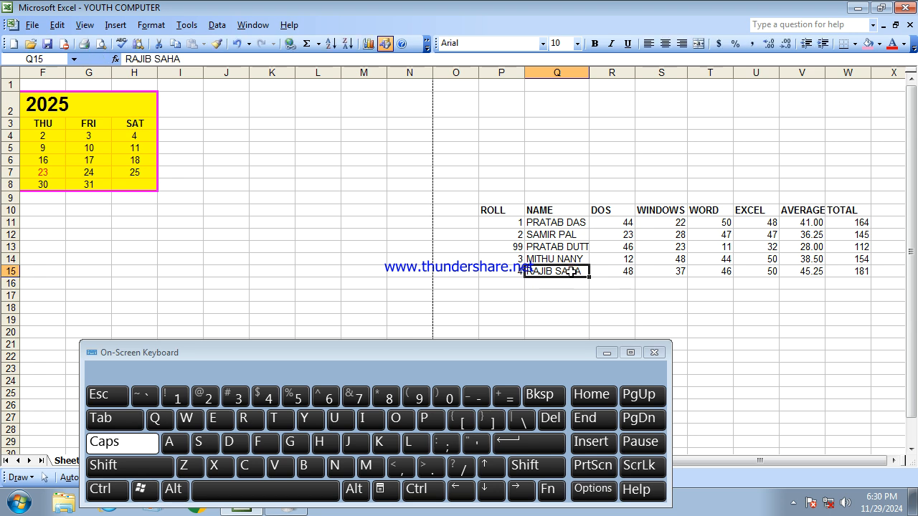
- Insert a new comment on the last student's name cell with the keyboard shortcut, then delete it
key(shift+F2)
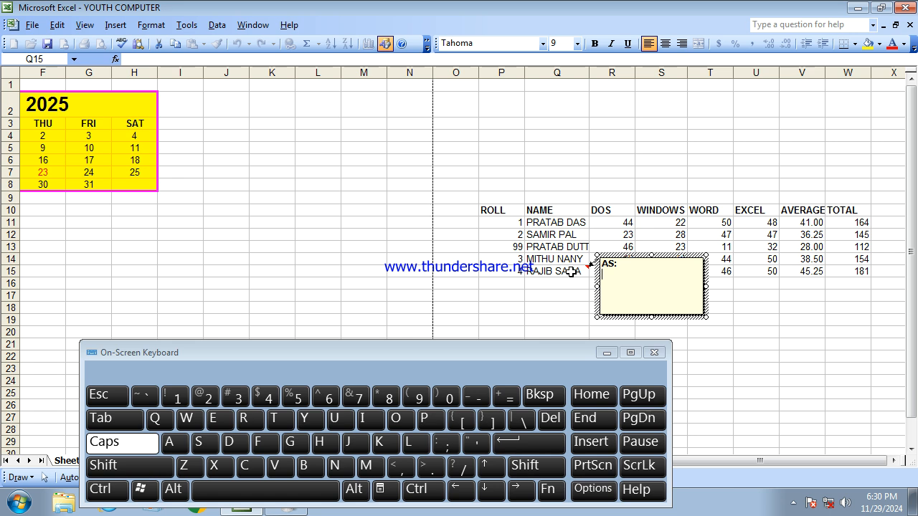
click(566, 273)
right_click(566, 278)
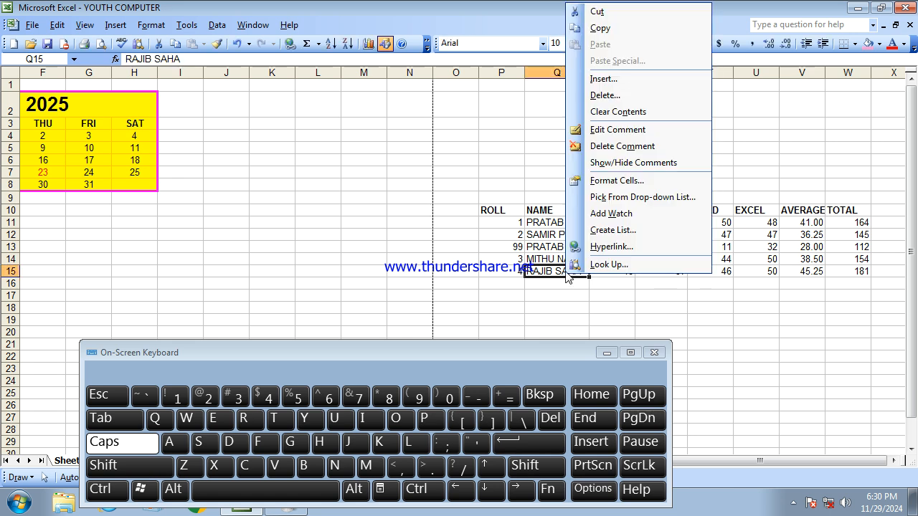
click(622, 146)
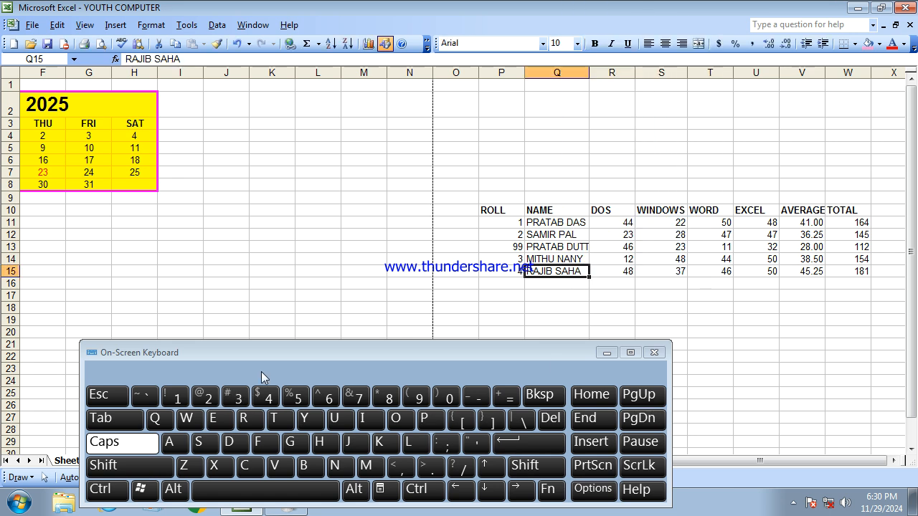
- Repeat the comment-insert shortcut on the last student's name cell using the on-screen keyboard, then delete that comment
drag(295, 341, 424, 312)
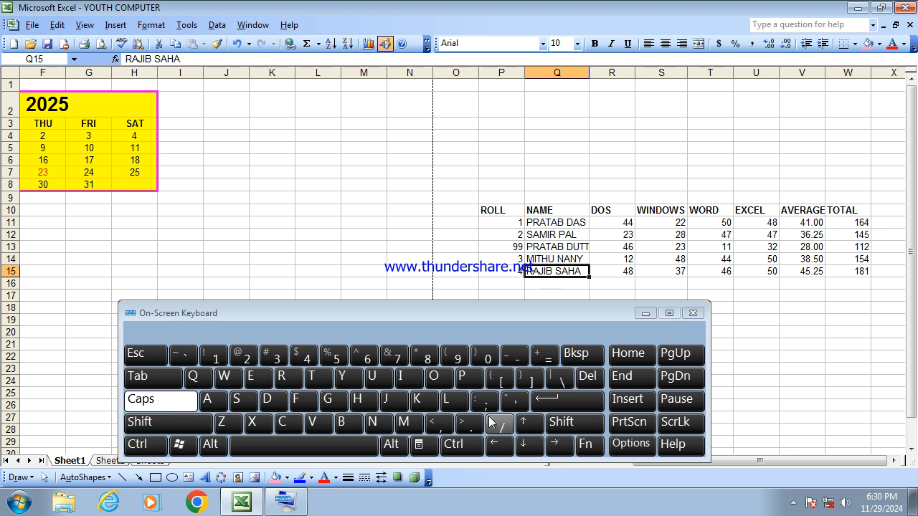
click(589, 447)
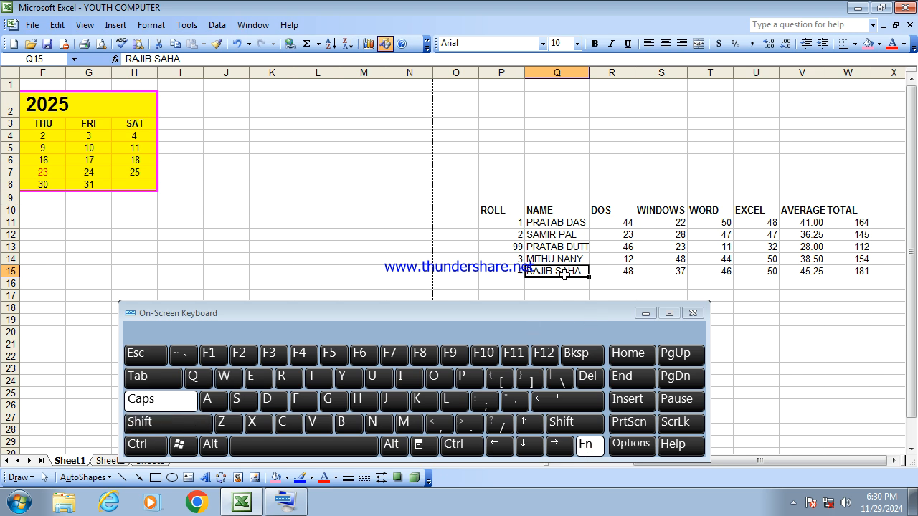
click(165, 425)
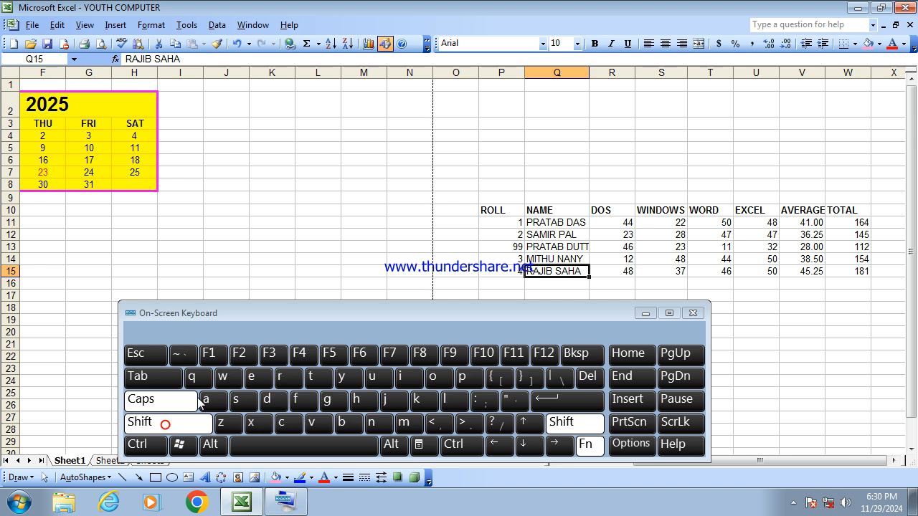
click(246, 354)
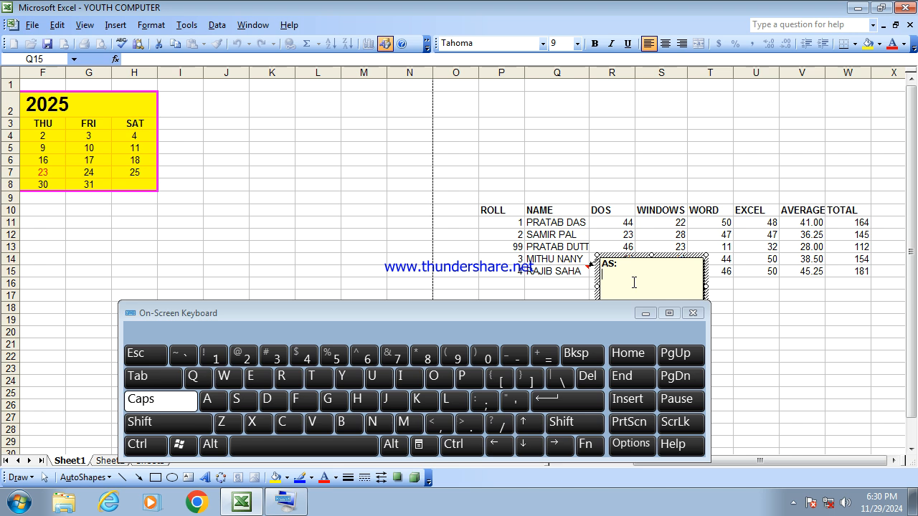
click(559, 270)
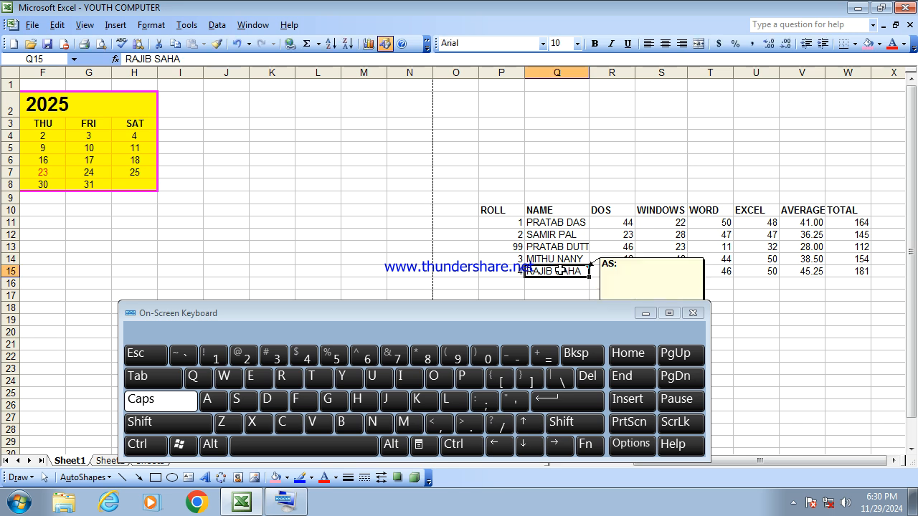
right_click(560, 271)
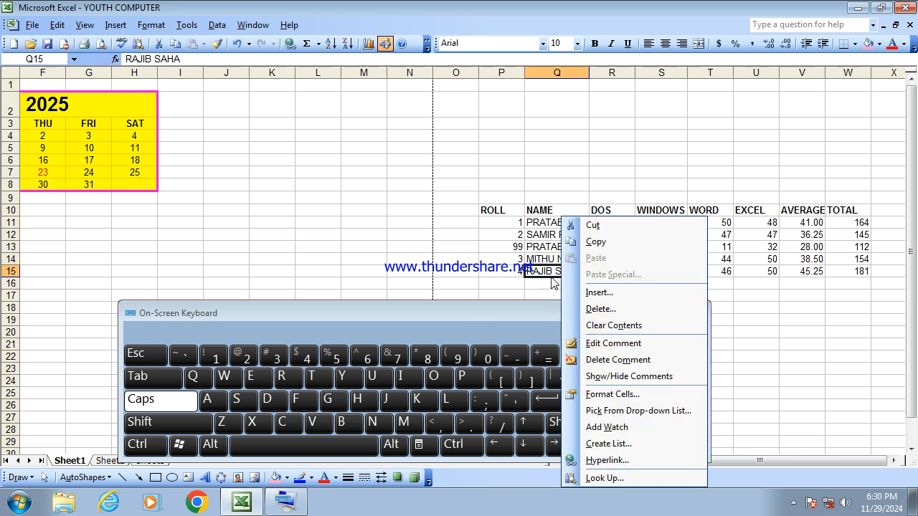
click(631, 361)
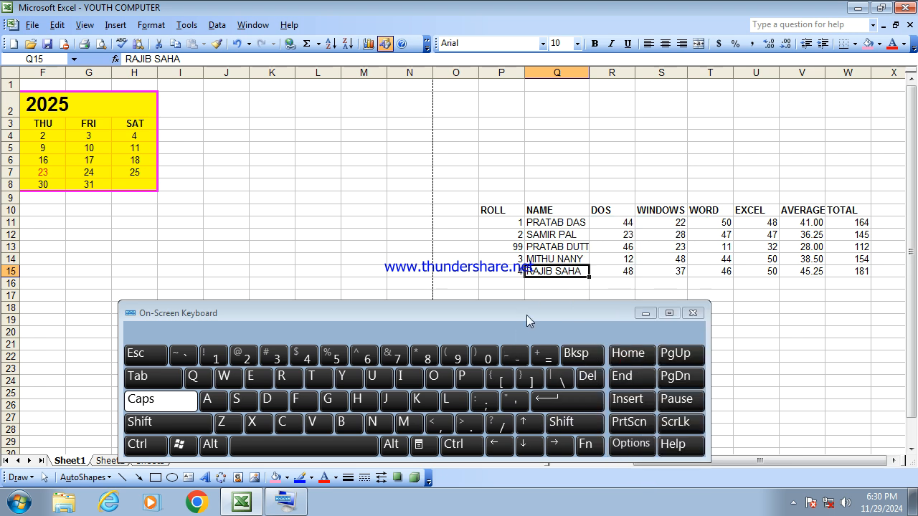
- Close the on-screen keyboard and deselect the table
click(528, 292)
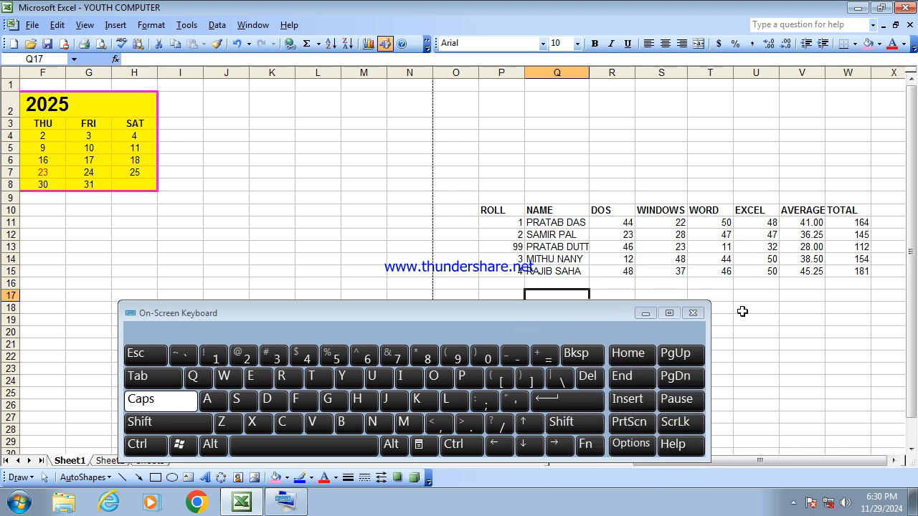
click(693, 315)
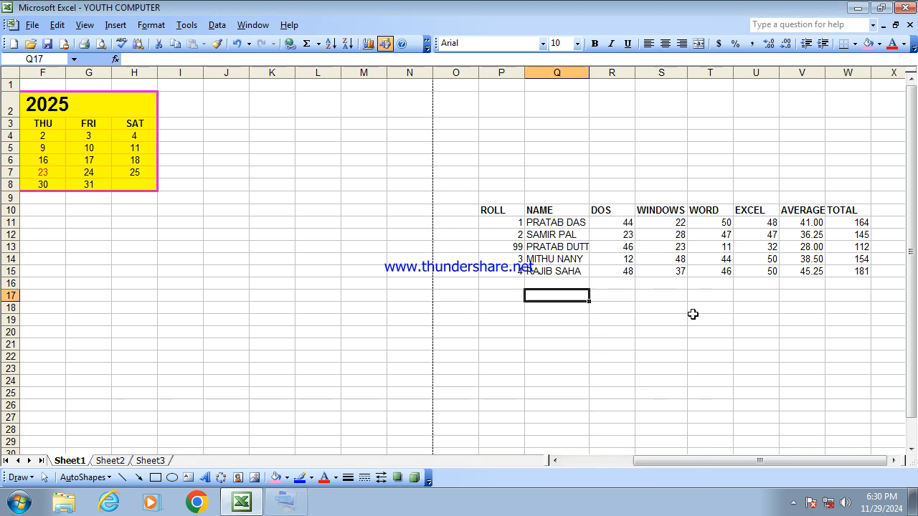
click(603, 315)
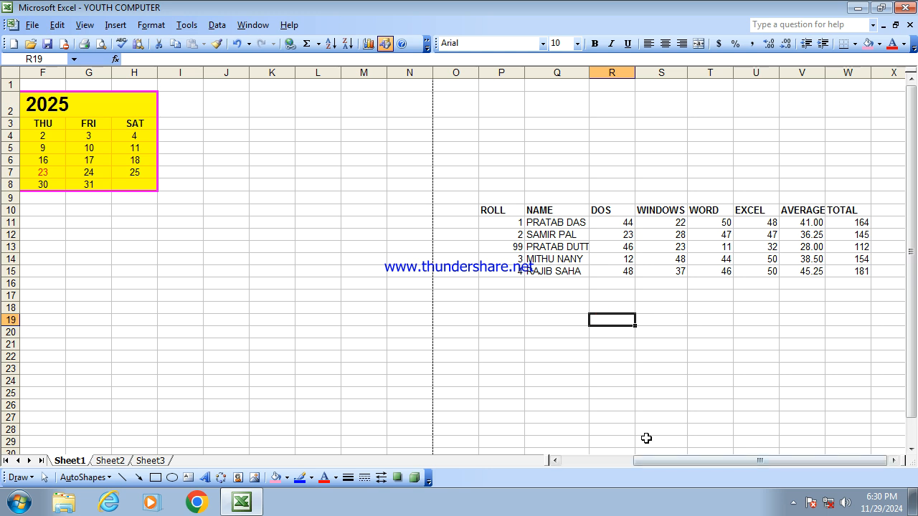
click(793, 503)
right_click(804, 441)
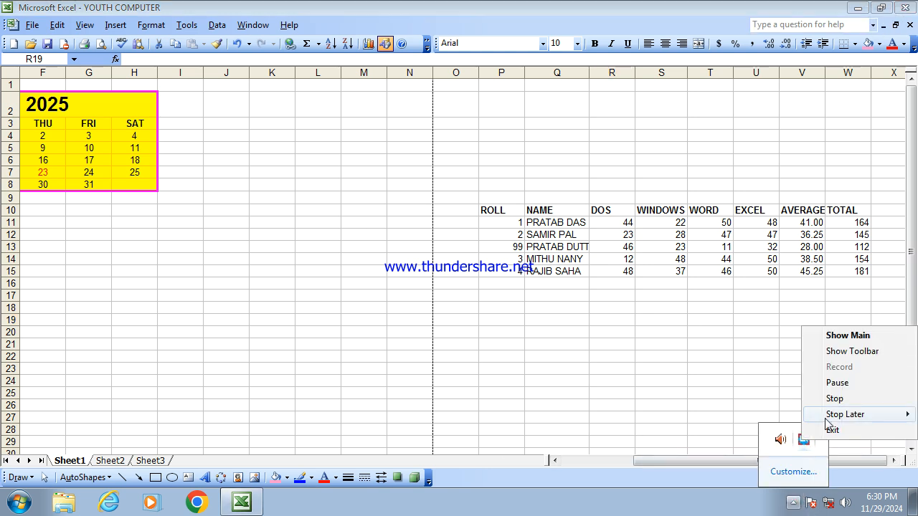